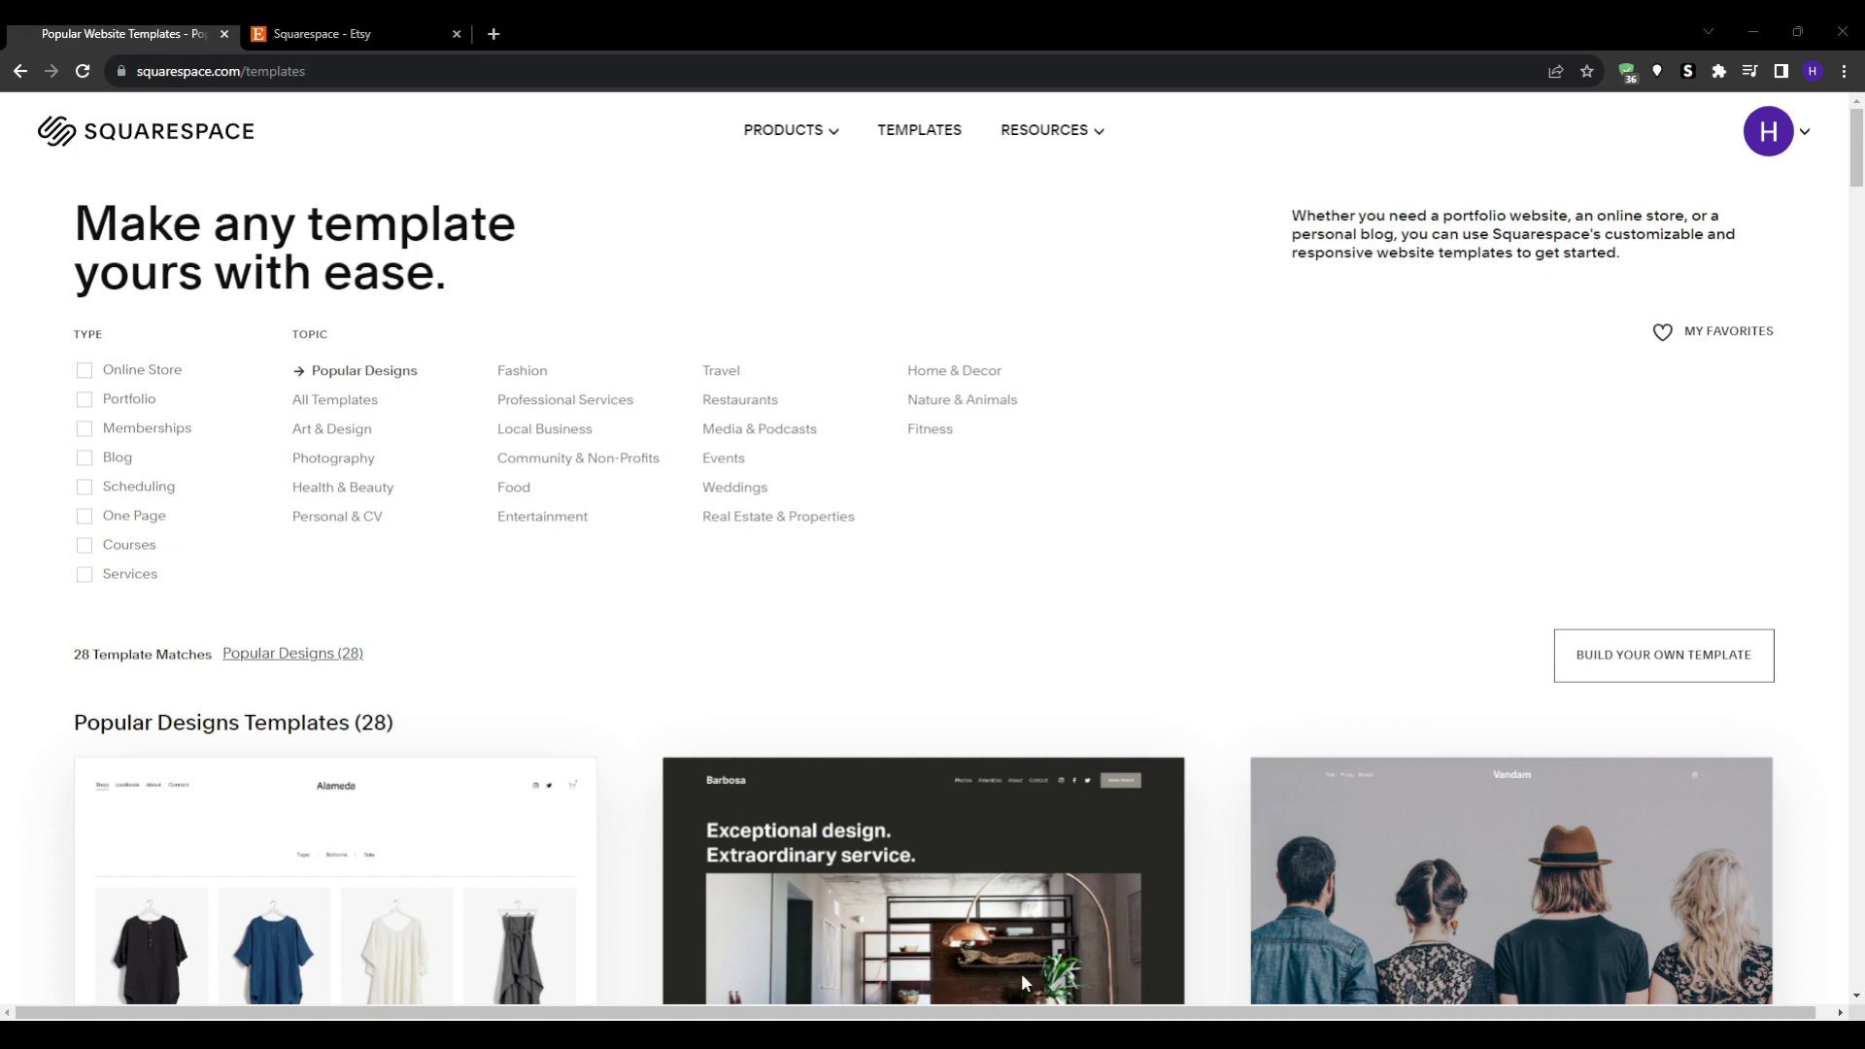
{"action": "scroll", "coordinate": [3, 615], "scroll_direction": "down", "scroll_amount": 3}
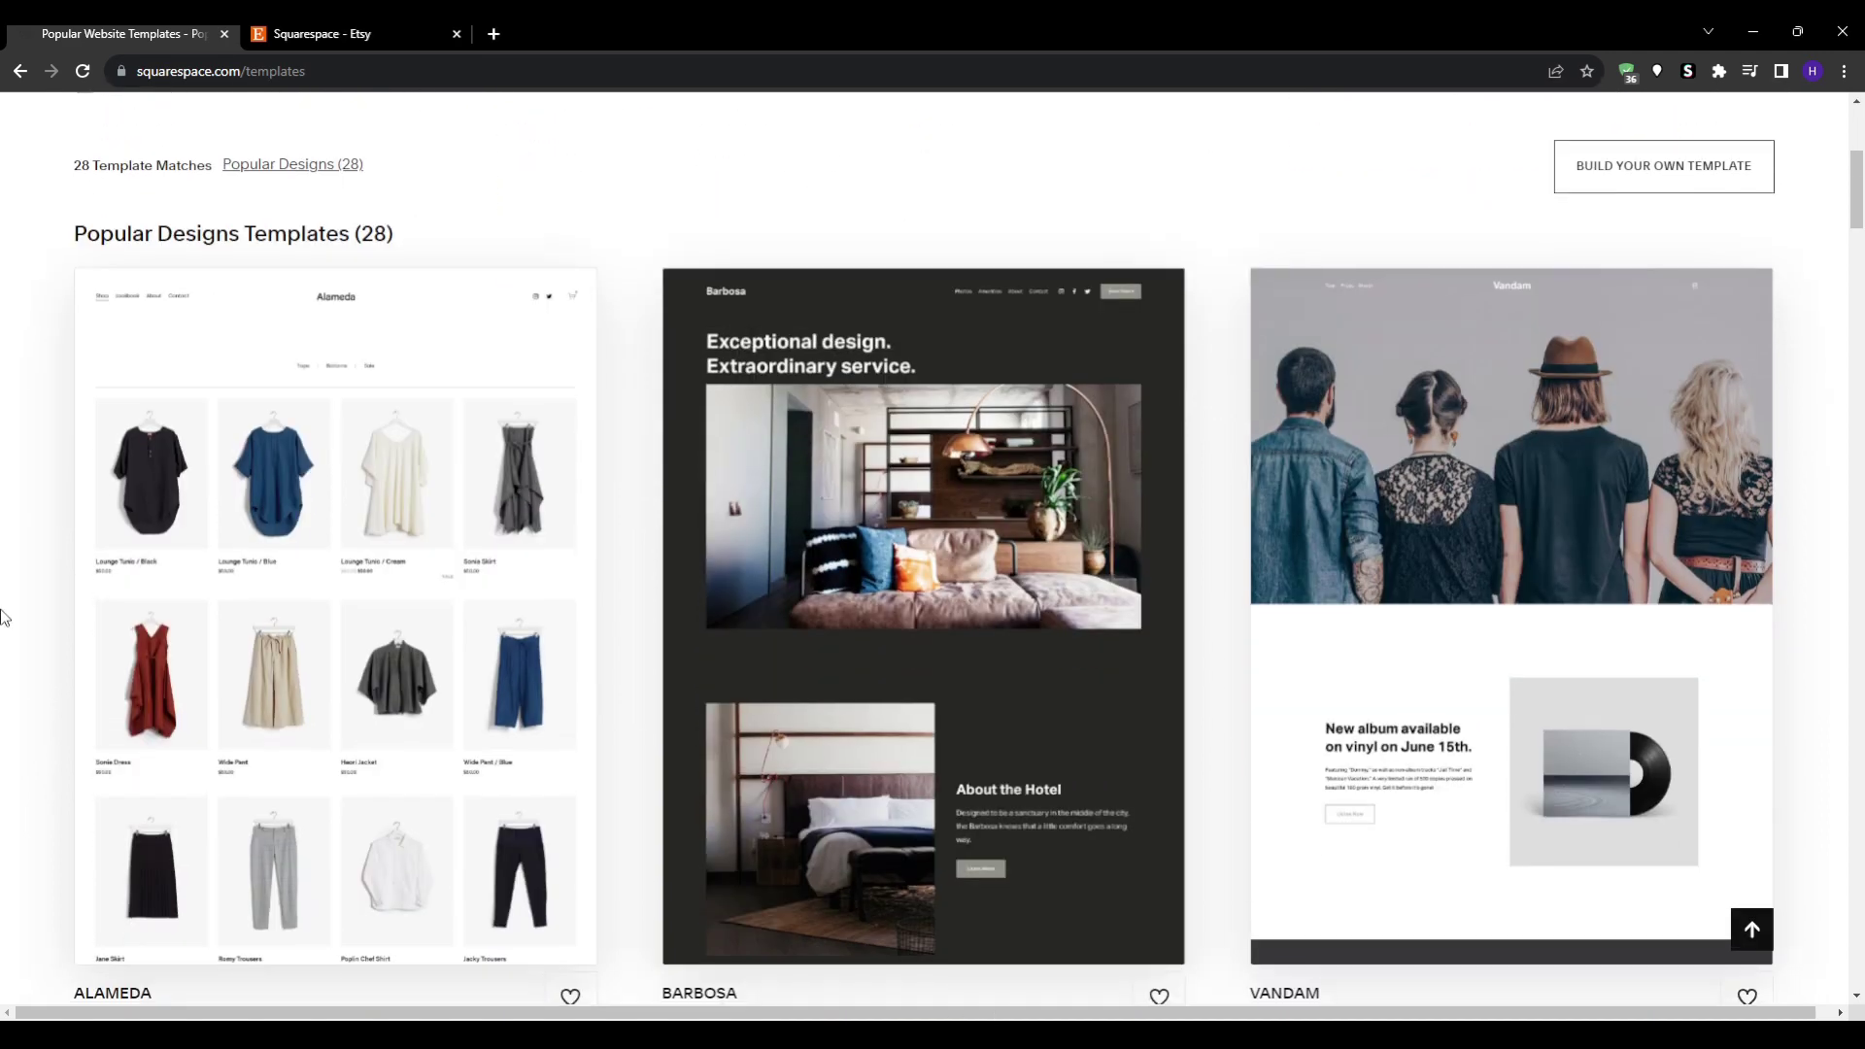
{"action": "scroll", "coordinate": [3, 617], "scroll_direction": "down", "scroll_amount": 1}
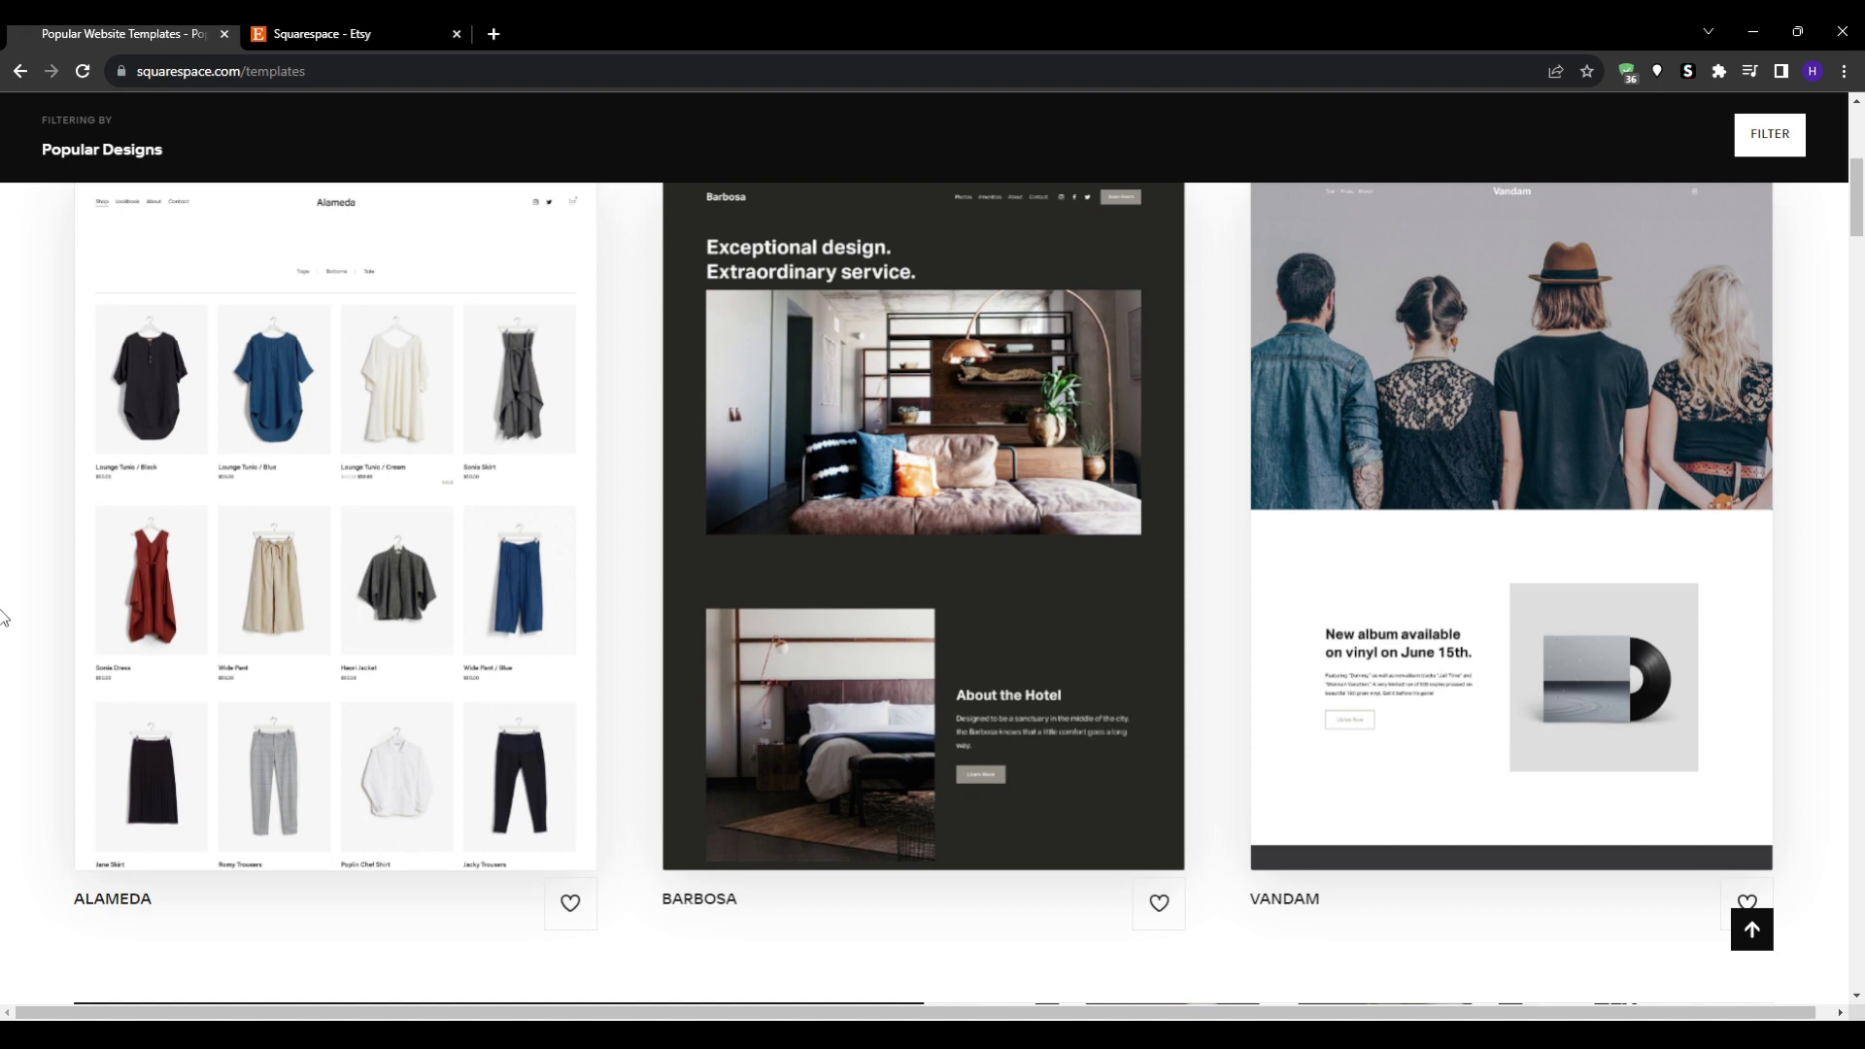
{"action": "scroll", "coordinate": [3, 617], "scroll_direction": "up", "scroll_amount": 1}
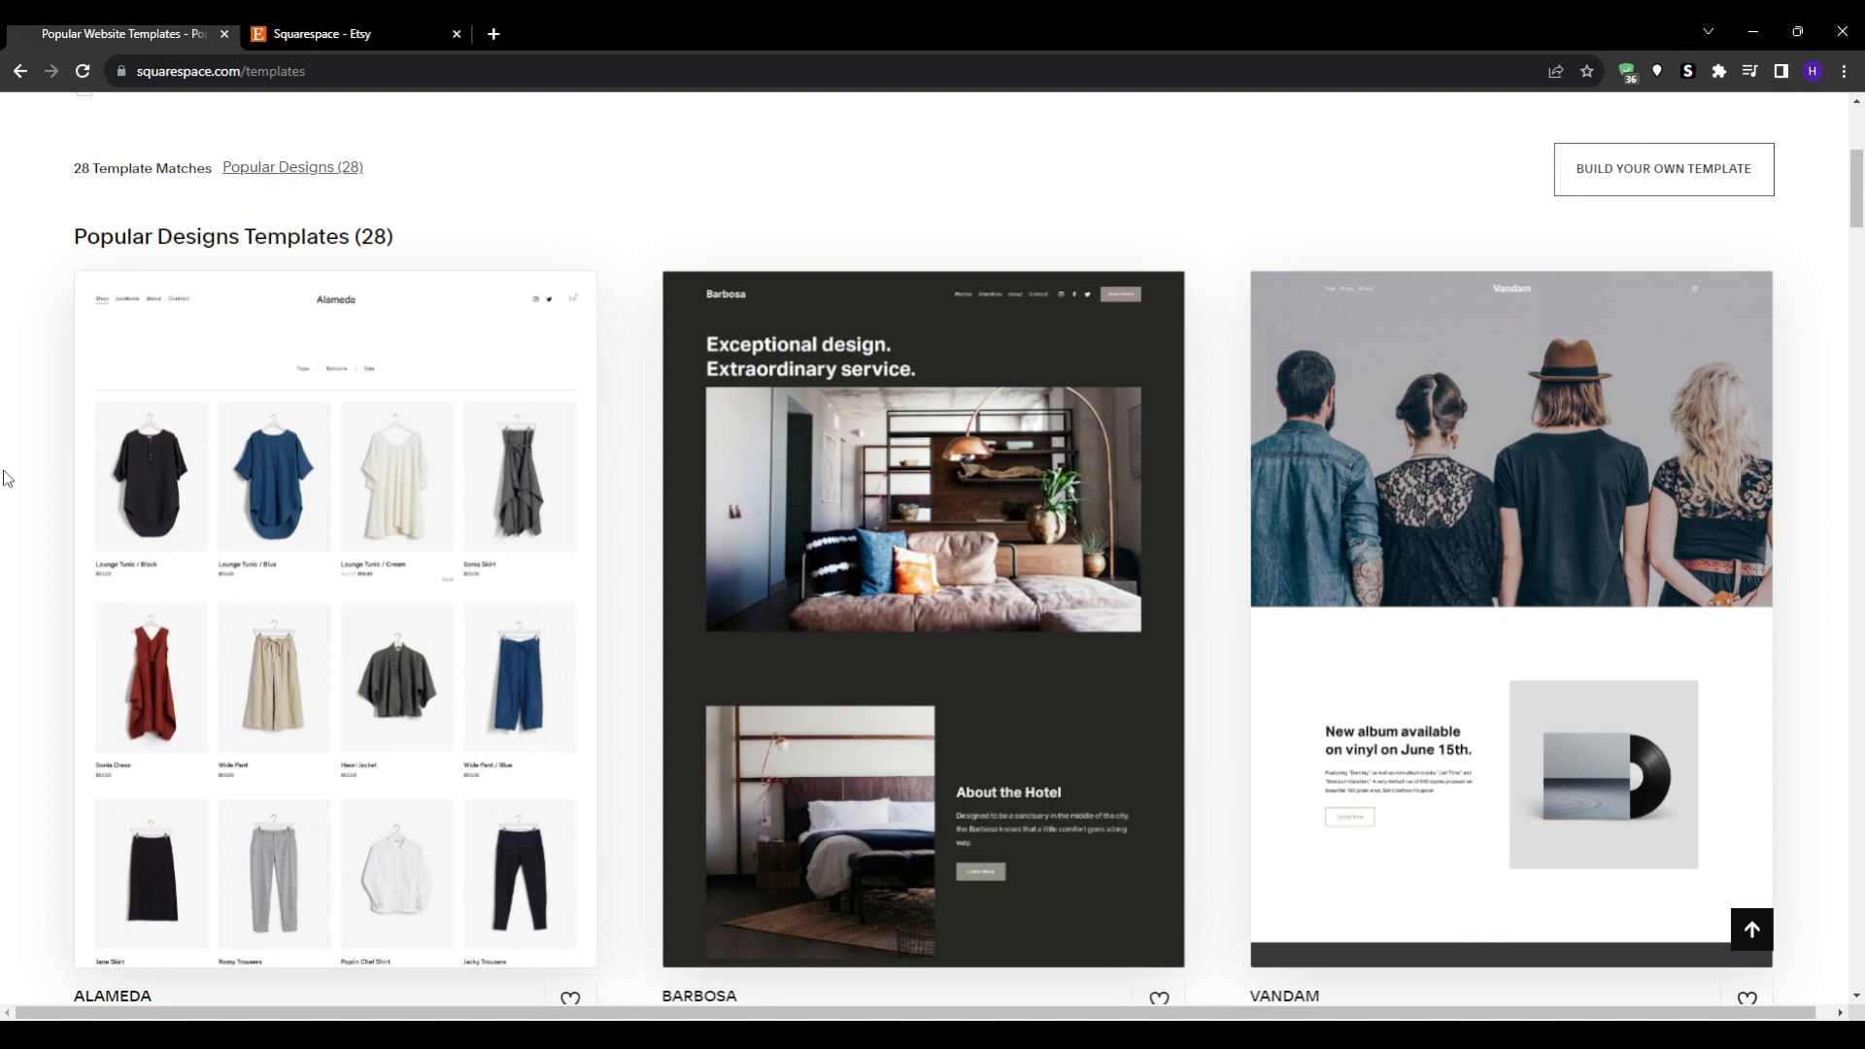
{"action": "scroll", "coordinate": [3, 476], "scroll_direction": "down", "scroll_amount": 3}
{"action": "scroll", "coordinate": [3, 477], "scroll_direction": "down", "scroll_amount": 2}
{"action": "scroll", "coordinate": [3, 476], "scroll_direction": "down", "scroll_amount": 3}
{"action": "scroll", "coordinate": [3, 476], "scroll_direction": "down", "scroll_amount": 1}
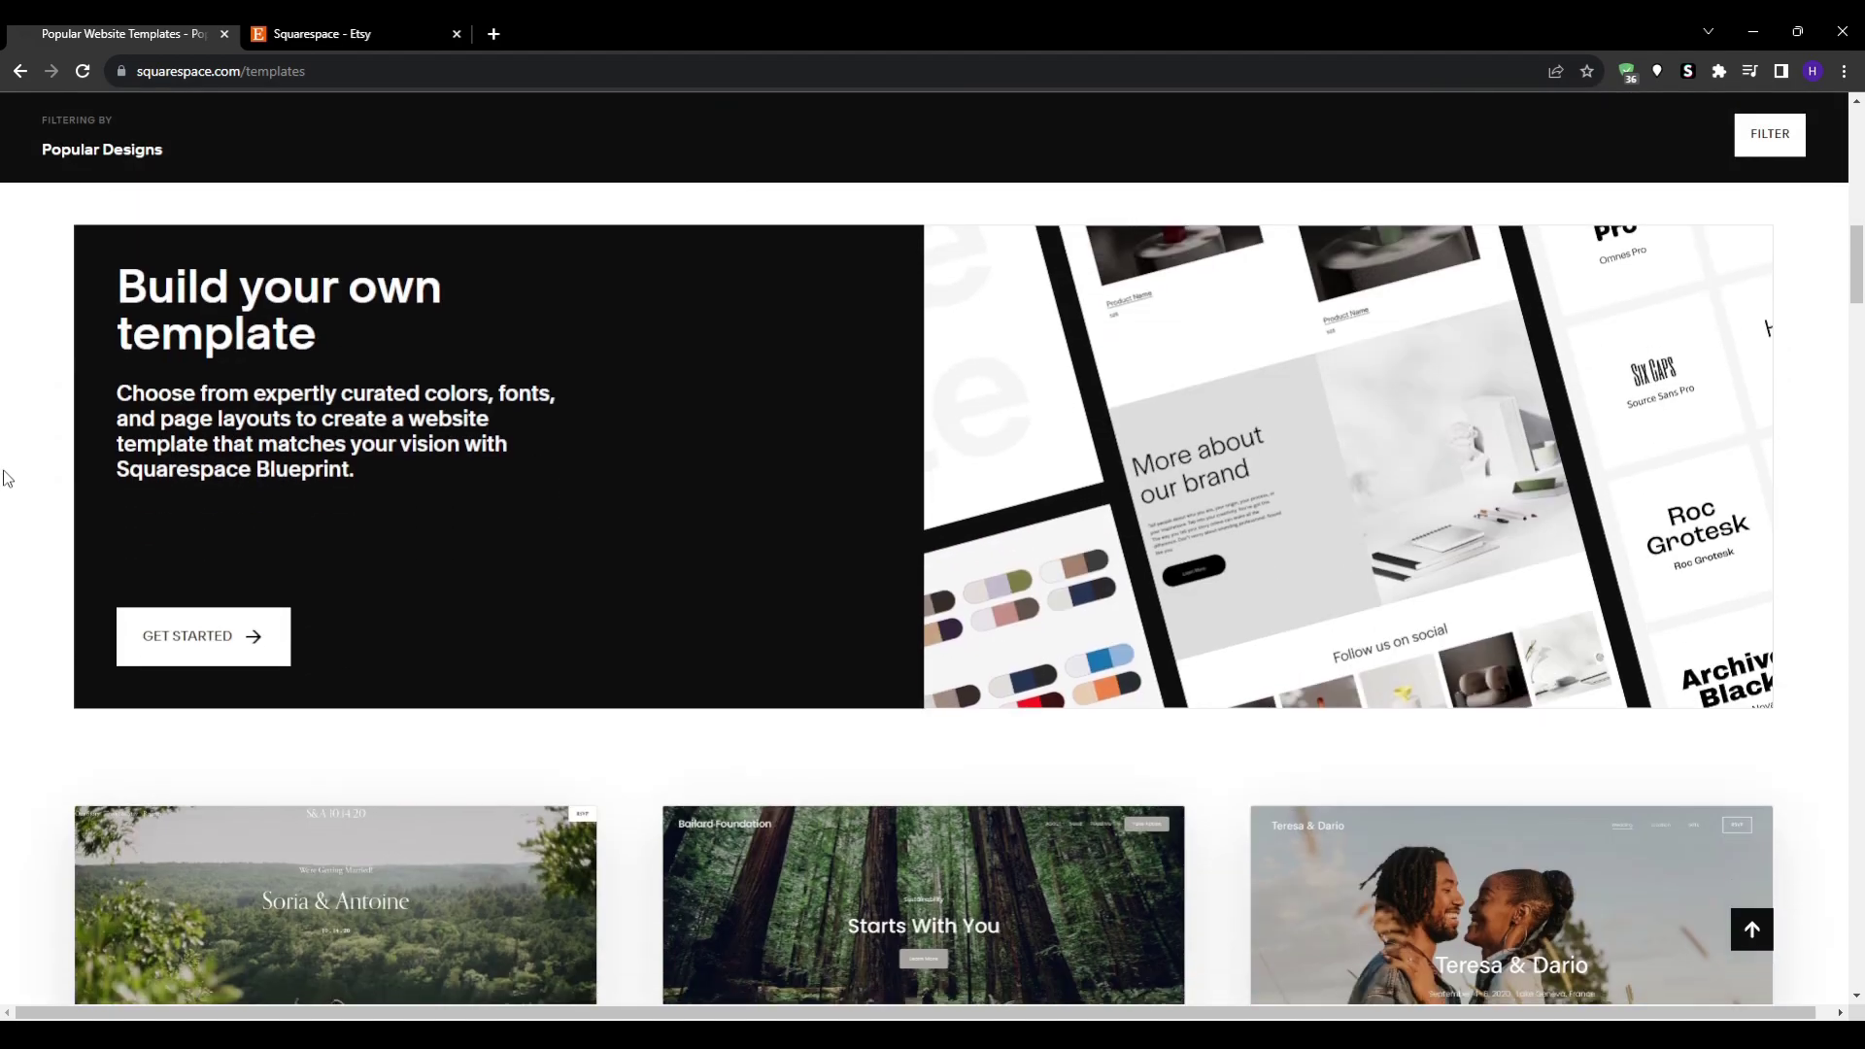
{"action": "scroll", "coordinate": [2, 484], "scroll_direction": "down", "scroll_amount": 3}
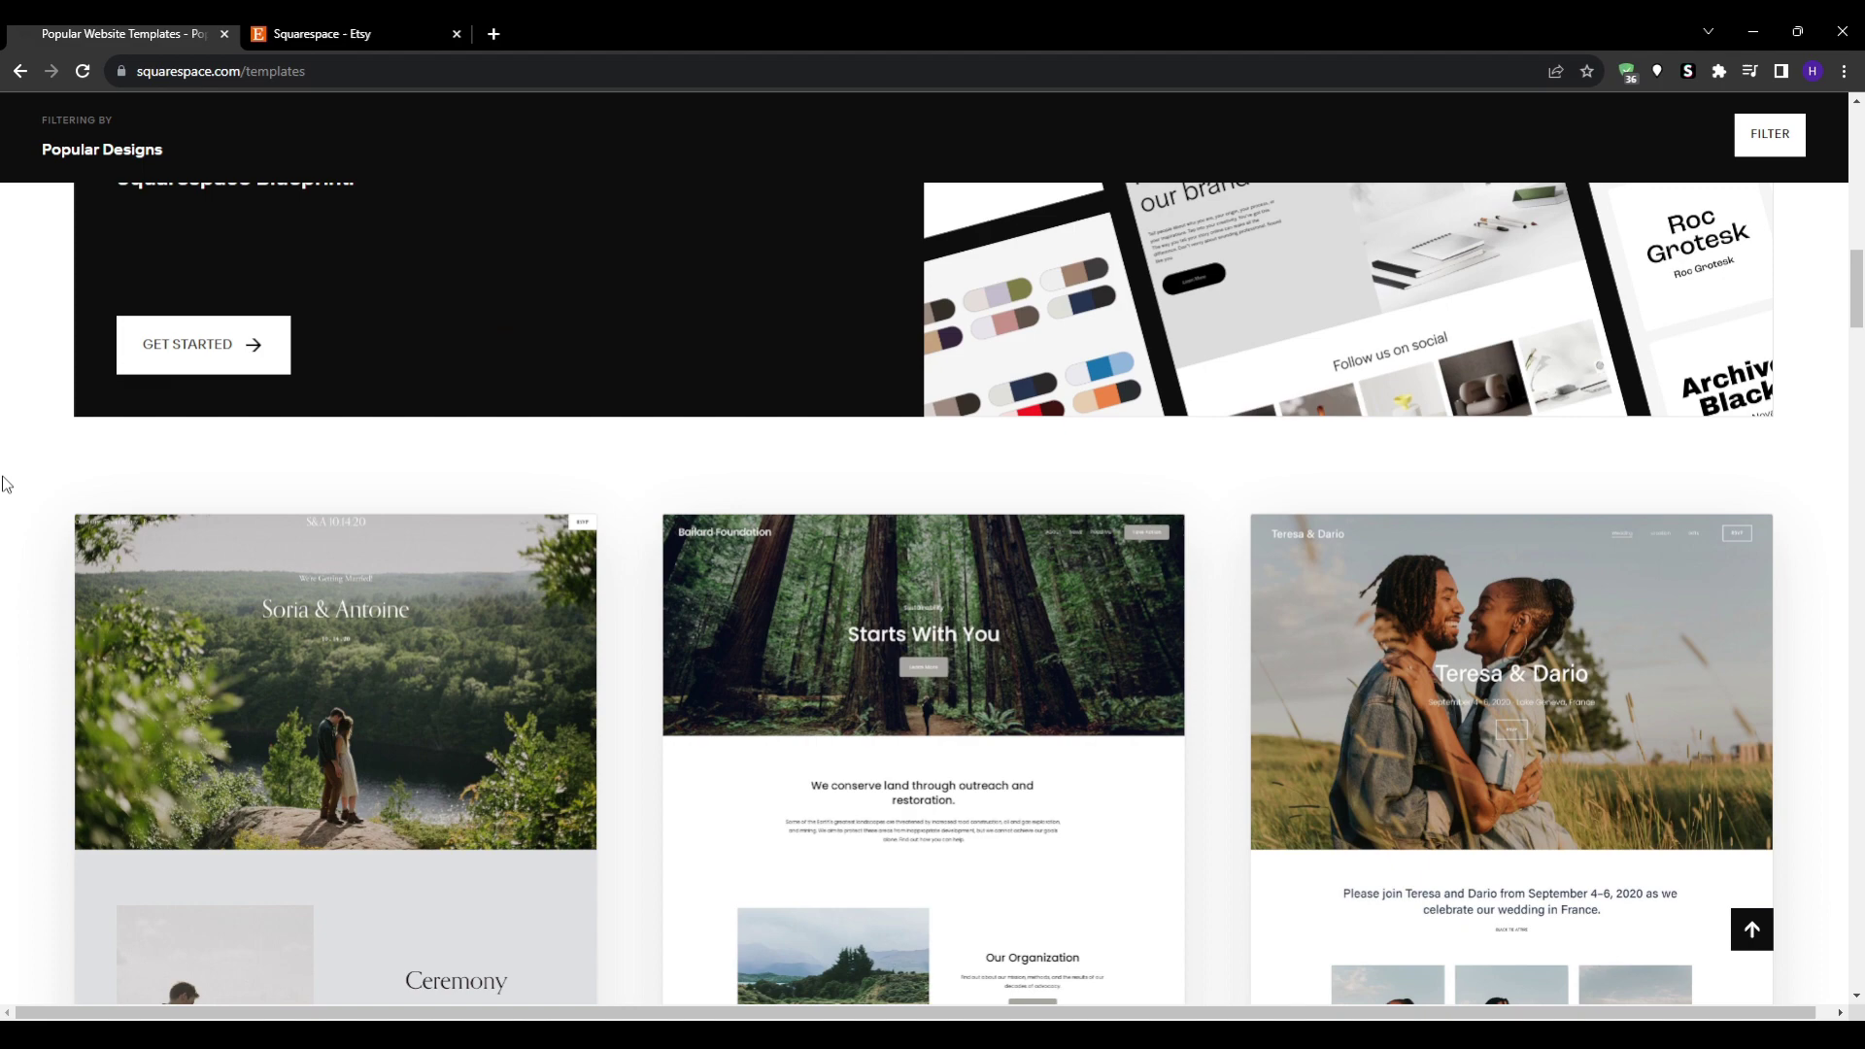
{"action": "scroll", "coordinate": [3, 483], "scroll_direction": "down", "scroll_amount": 3}
{"action": "scroll", "coordinate": [3, 484], "scroll_direction": "down", "scroll_amount": 1}
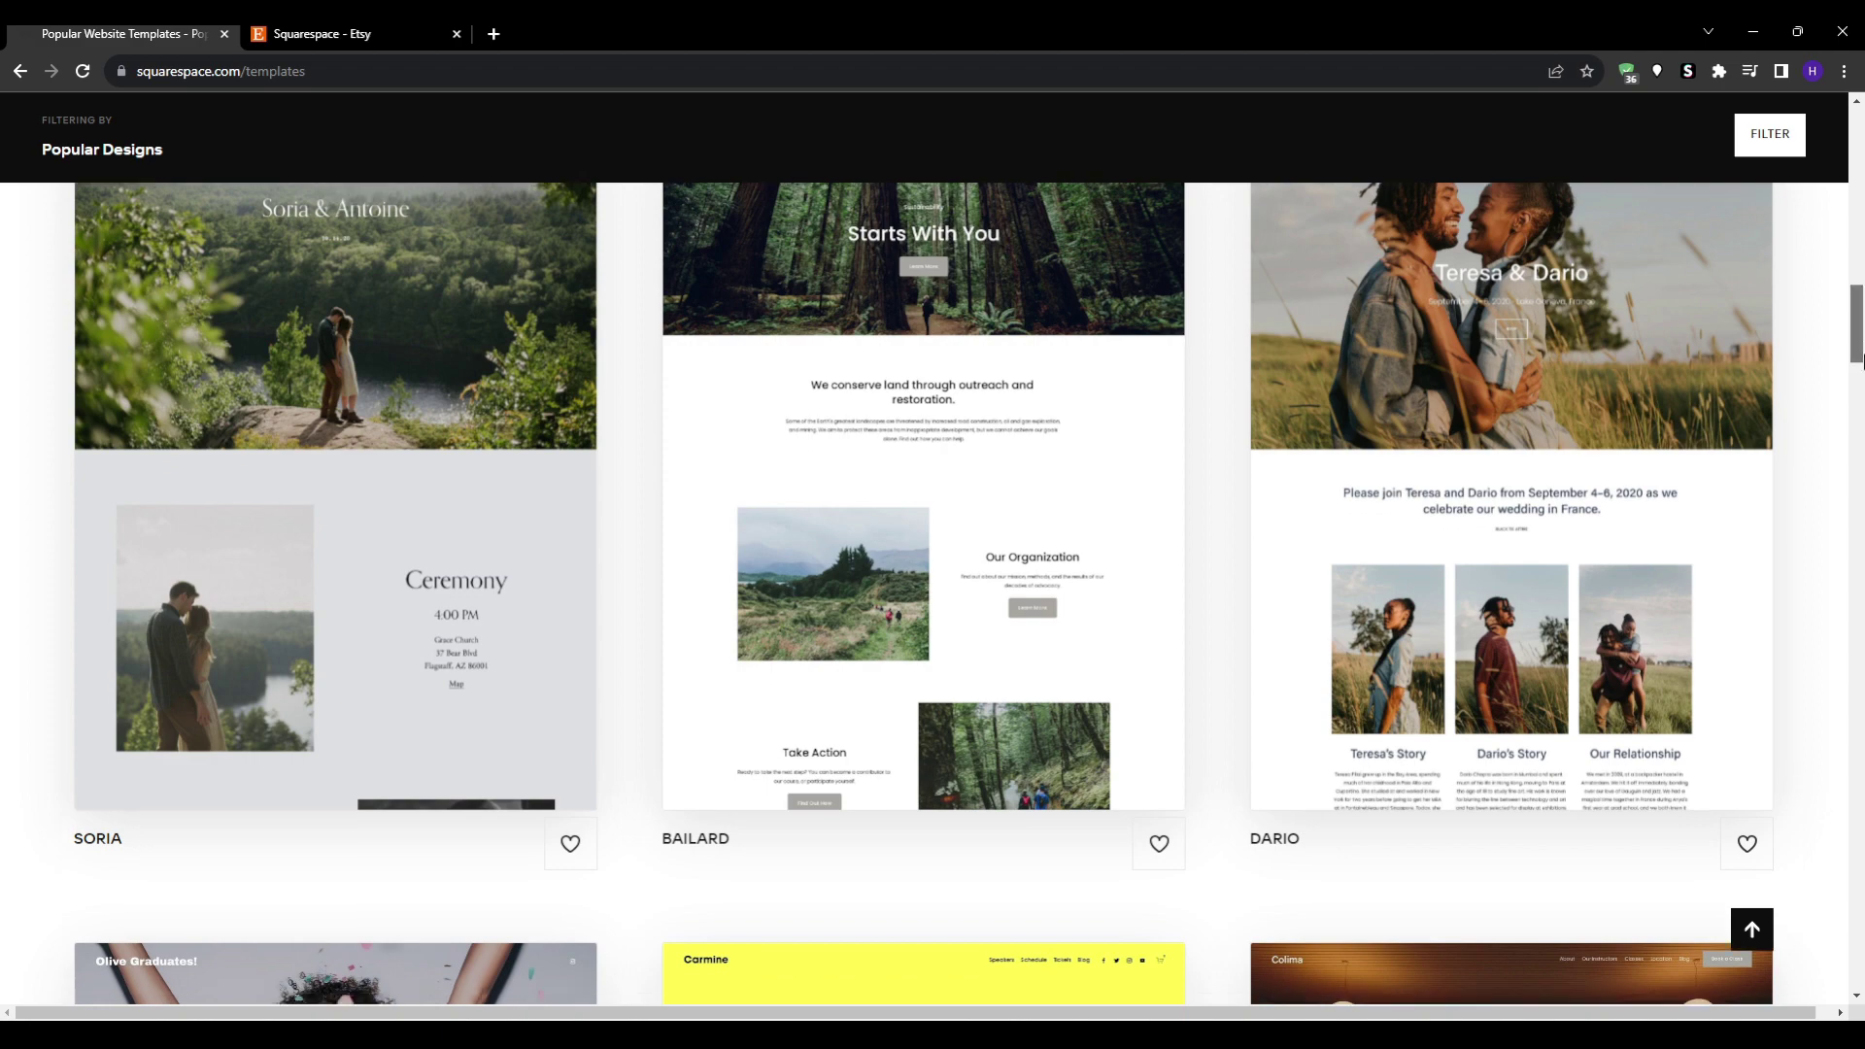
{"action": "left_click_drag", "start_coordinate": [1858, 346], "coordinate": [1857, 413]}
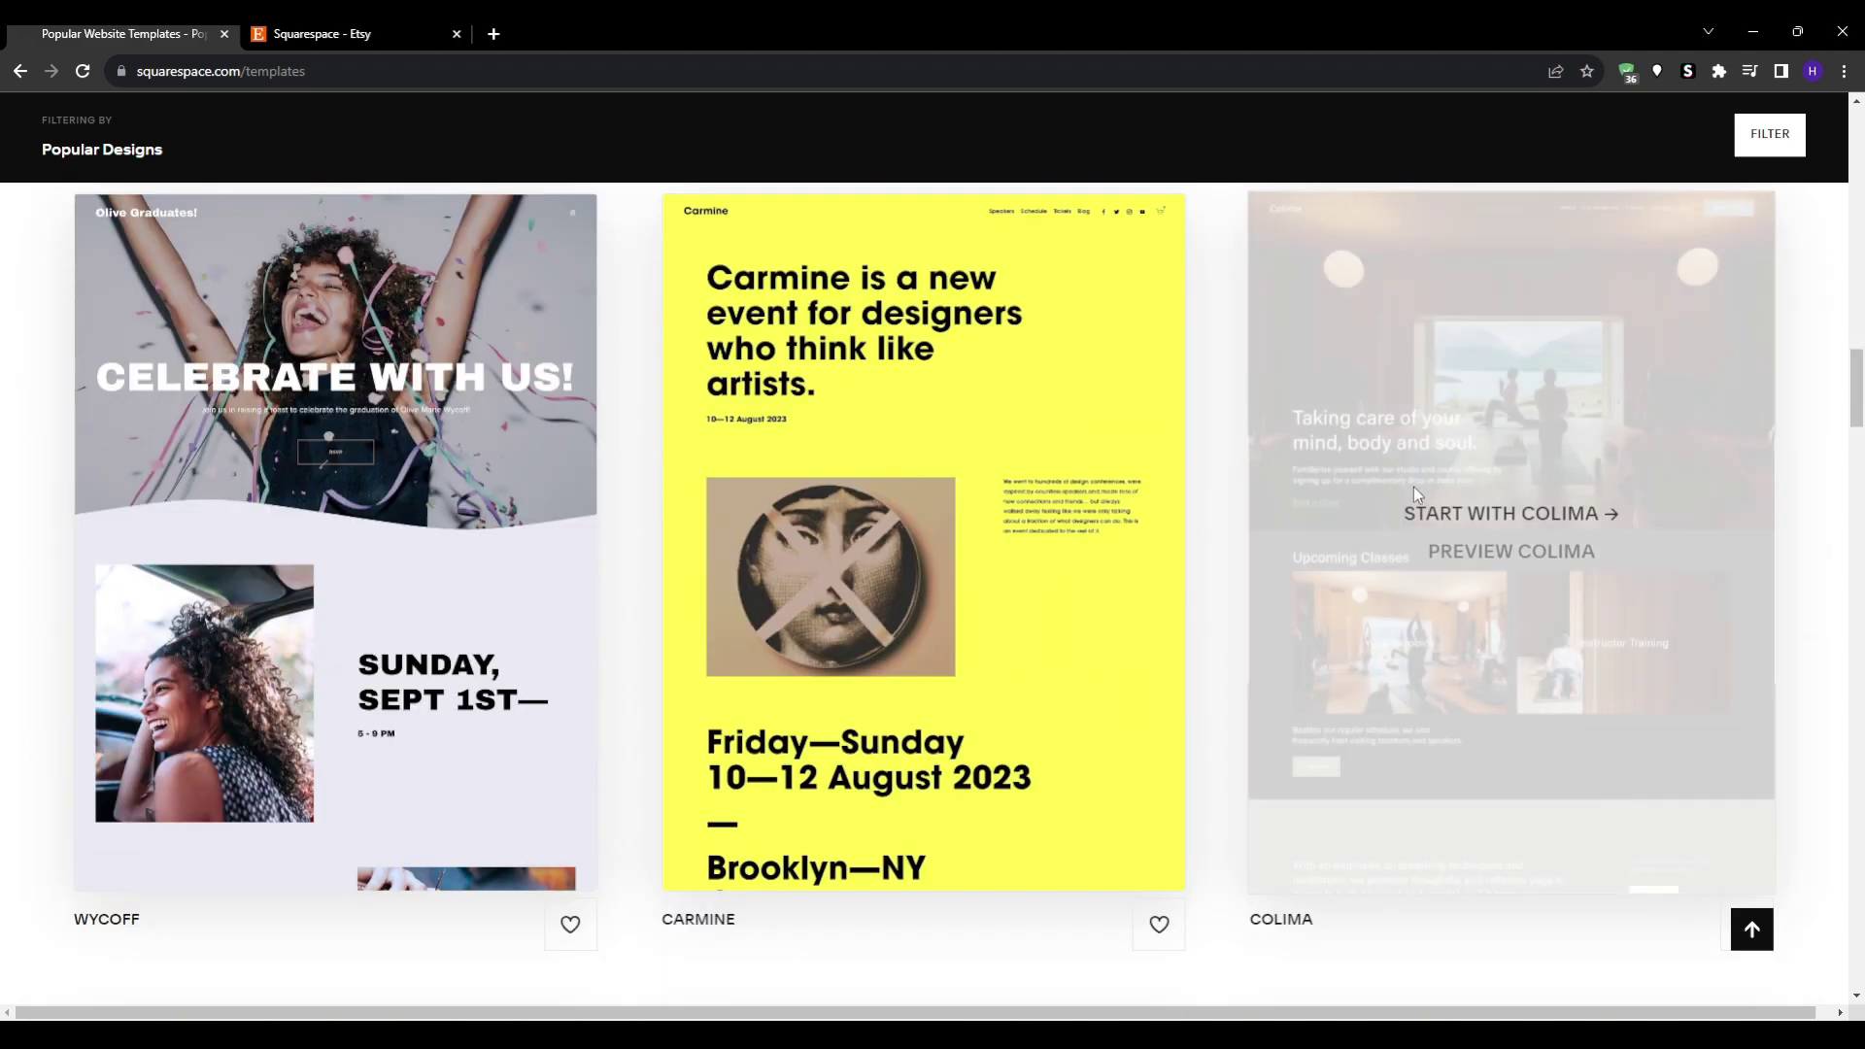
{"action": "mouse_move", "coordinate": [922, 540]}
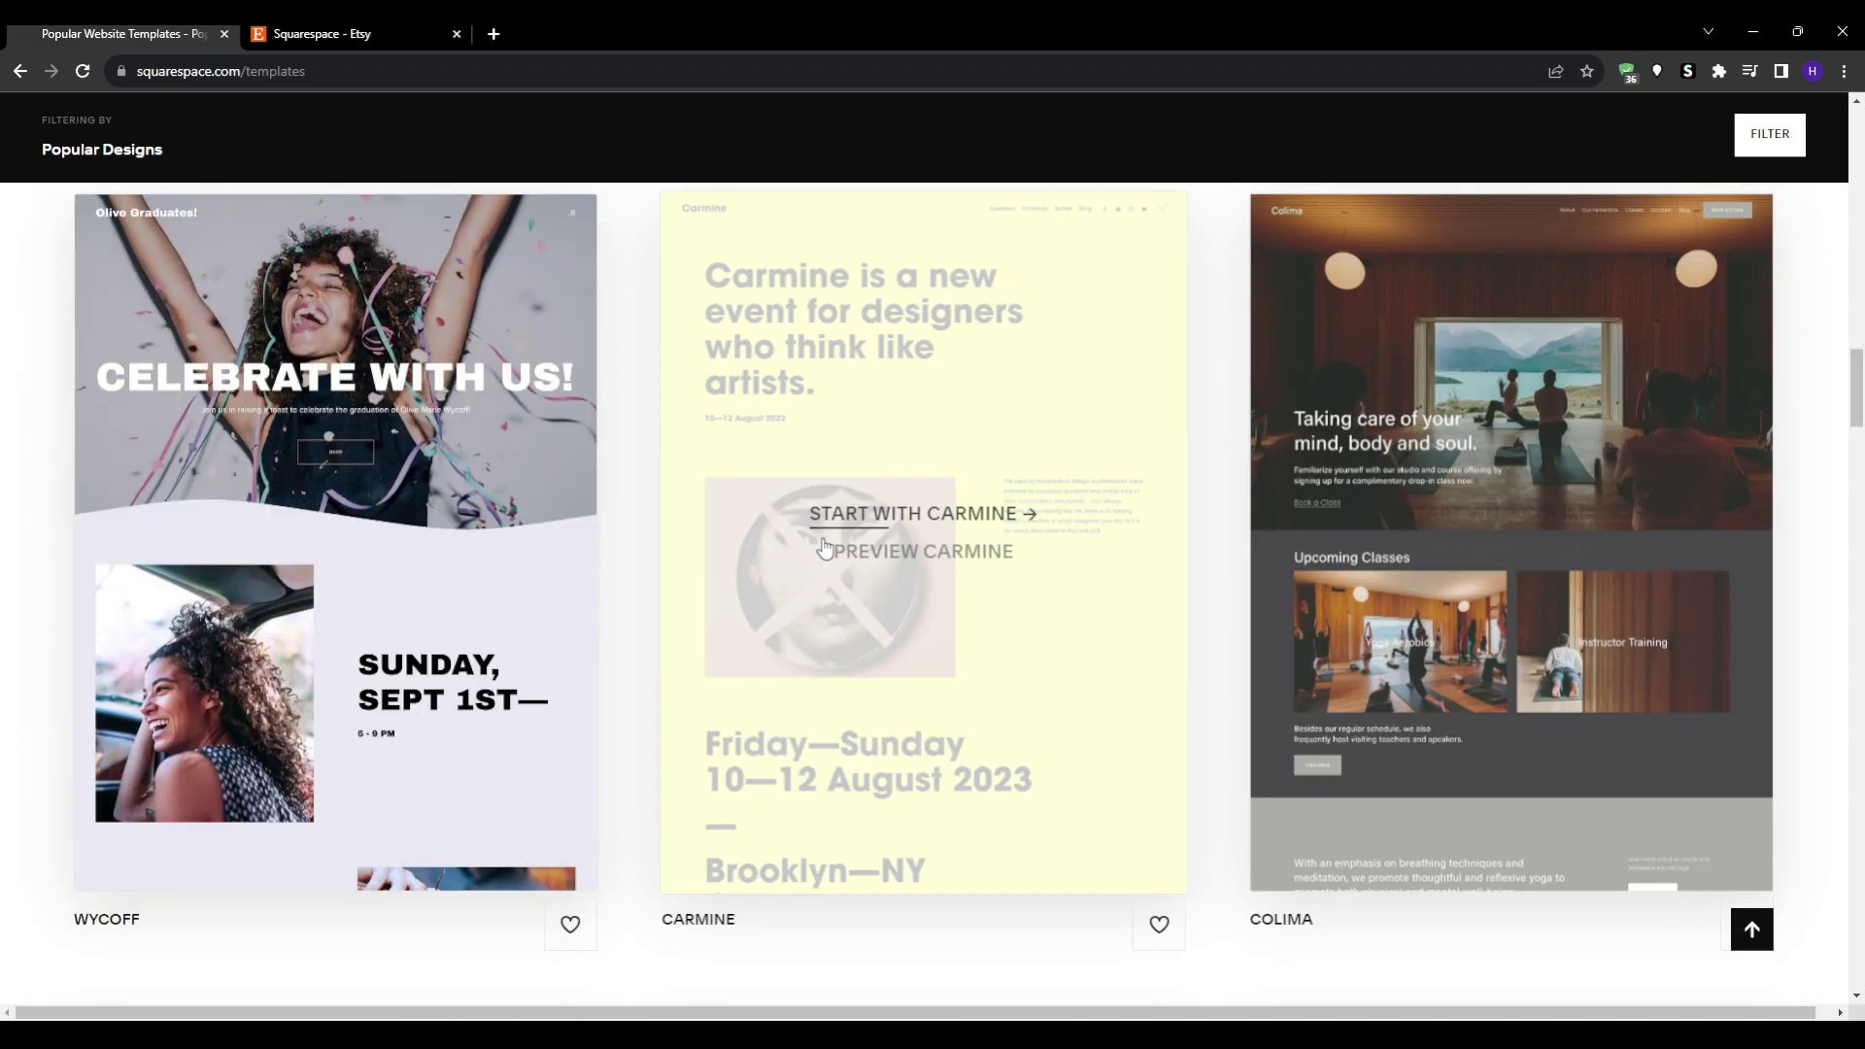
{"action": "scroll", "coordinate": [3, 515], "scroll_direction": "down", "scroll_amount": 5}
{"action": "scroll", "coordinate": [3, 514], "scroll_direction": "down", "scroll_amount": 2}
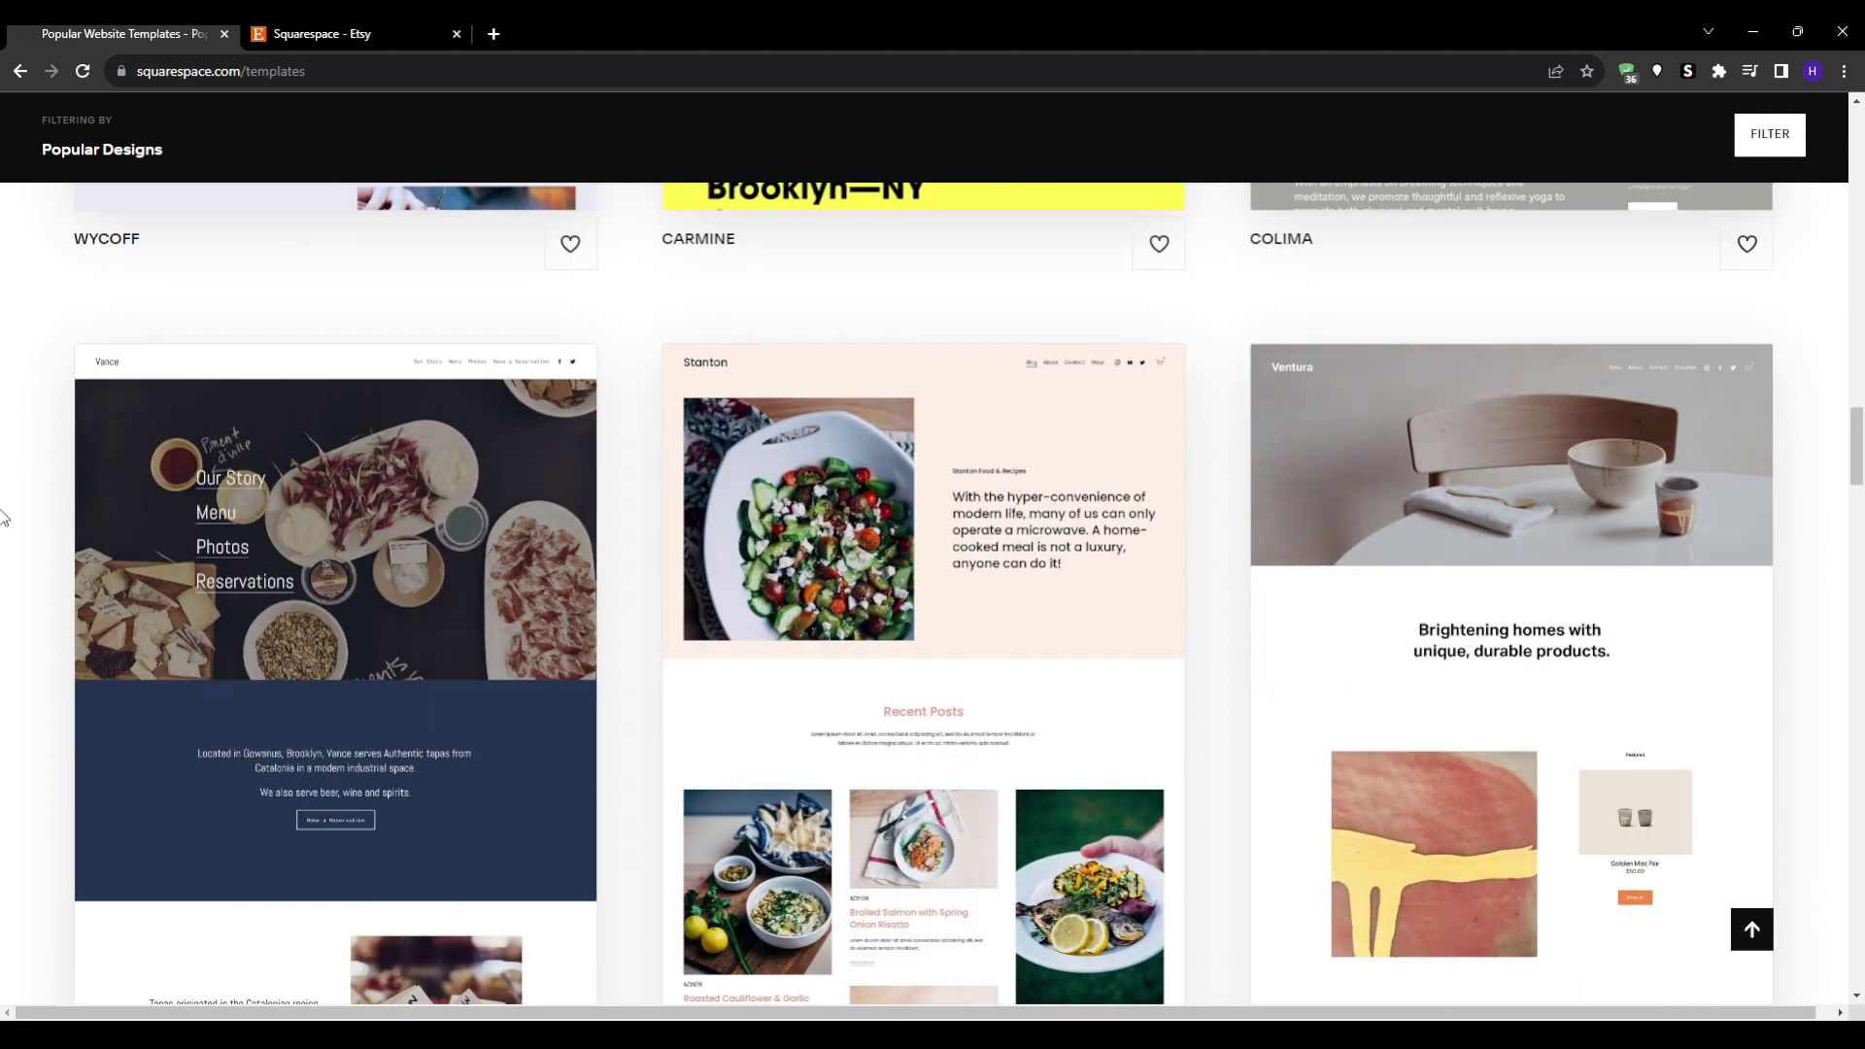
{"action": "scroll", "coordinate": [3, 515], "scroll_direction": "down", "scroll_amount": 2}
{"action": "scroll", "coordinate": [3, 514], "scroll_direction": "down", "scroll_amount": 1}
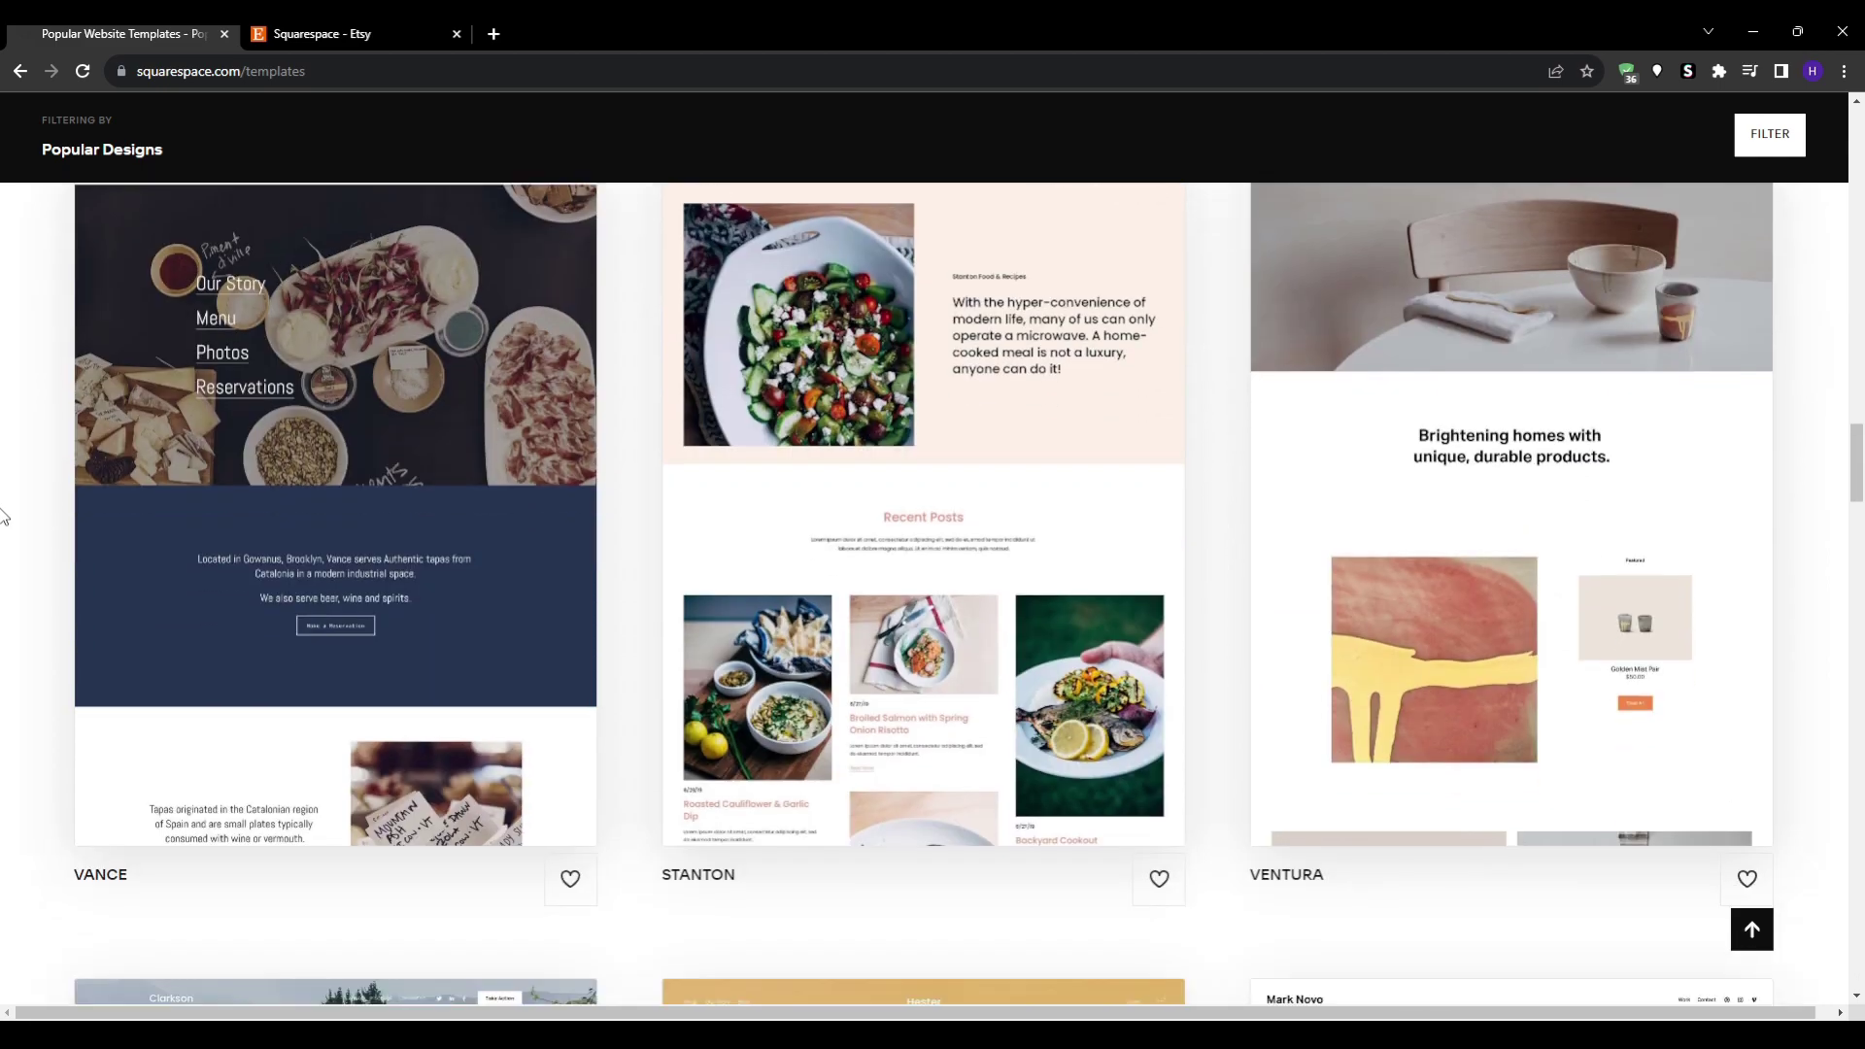
{"action": "scroll", "coordinate": [4, 514], "scroll_direction": "down", "scroll_amount": 3}
{"action": "scroll", "coordinate": [3, 514], "scroll_direction": "down", "scroll_amount": 1}
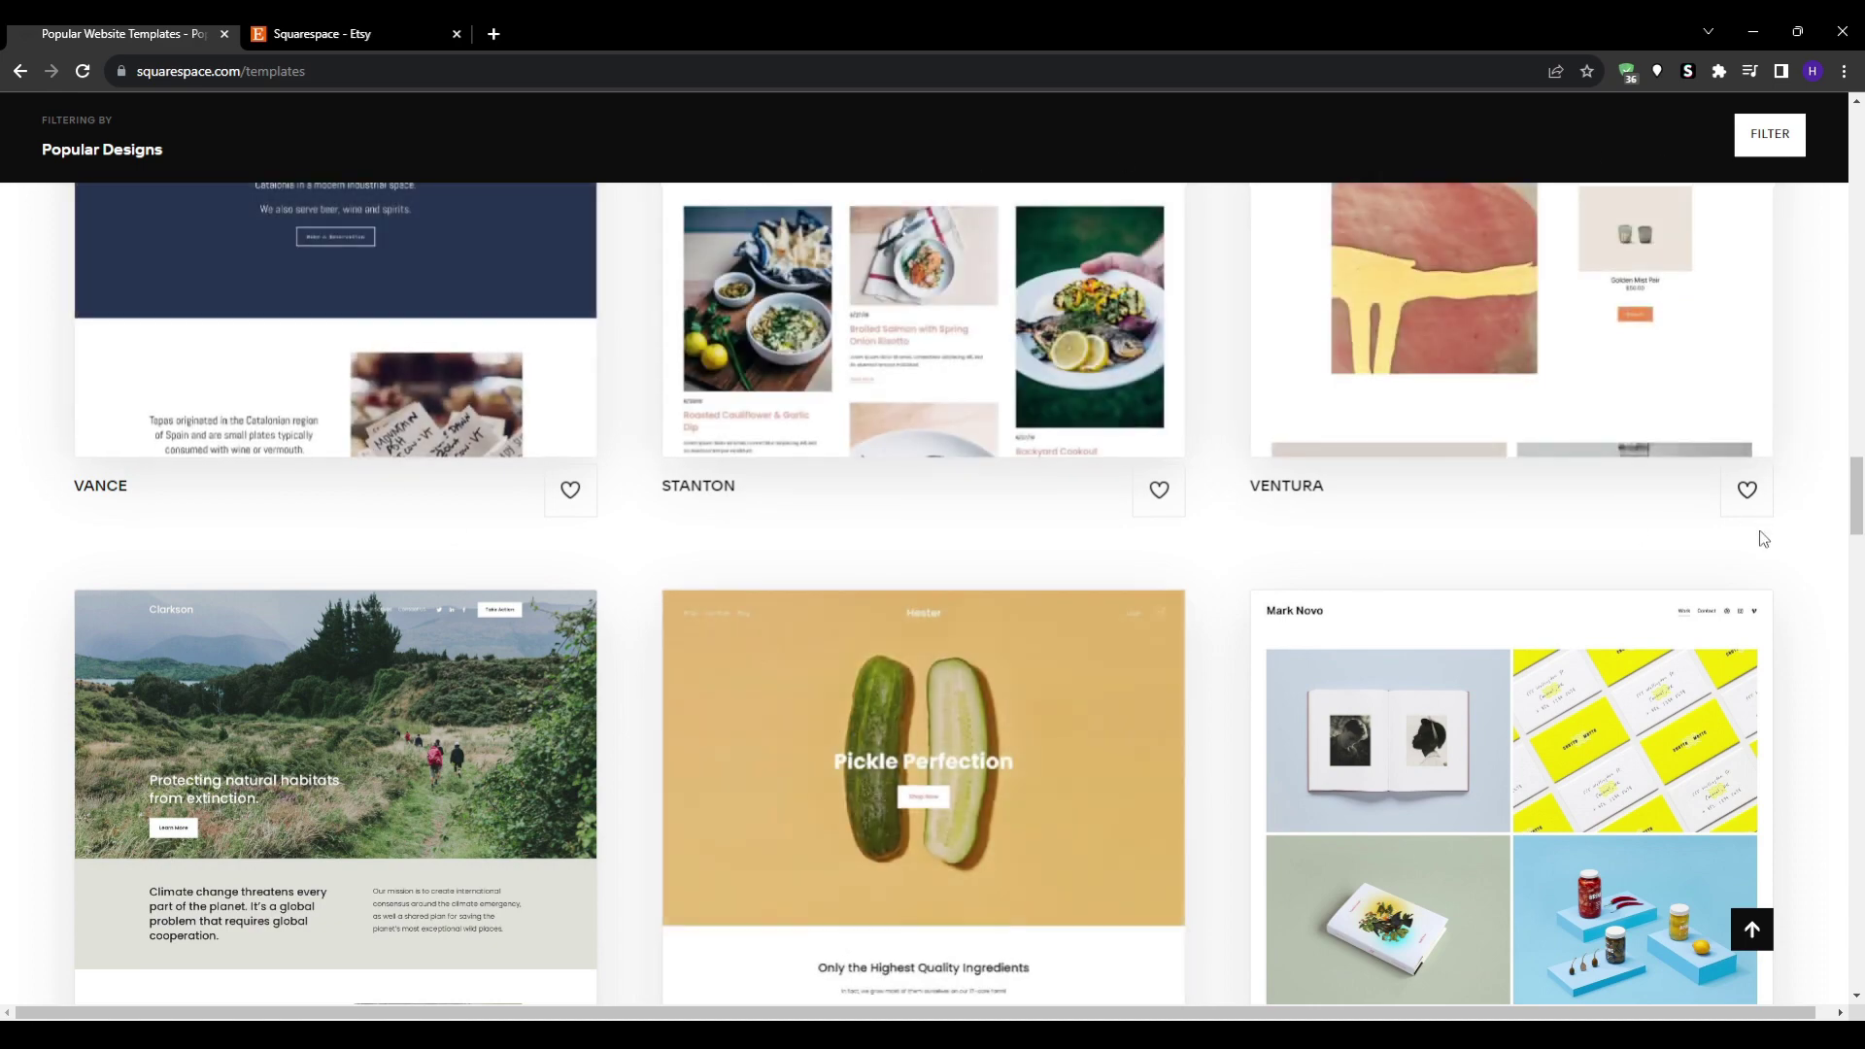
Reload the template gallery and choose Build Your Own Template to reach the custom builder intro
{"action": "left_click_drag", "start_coordinate": [1859, 519], "coordinate": [1661, 304]}
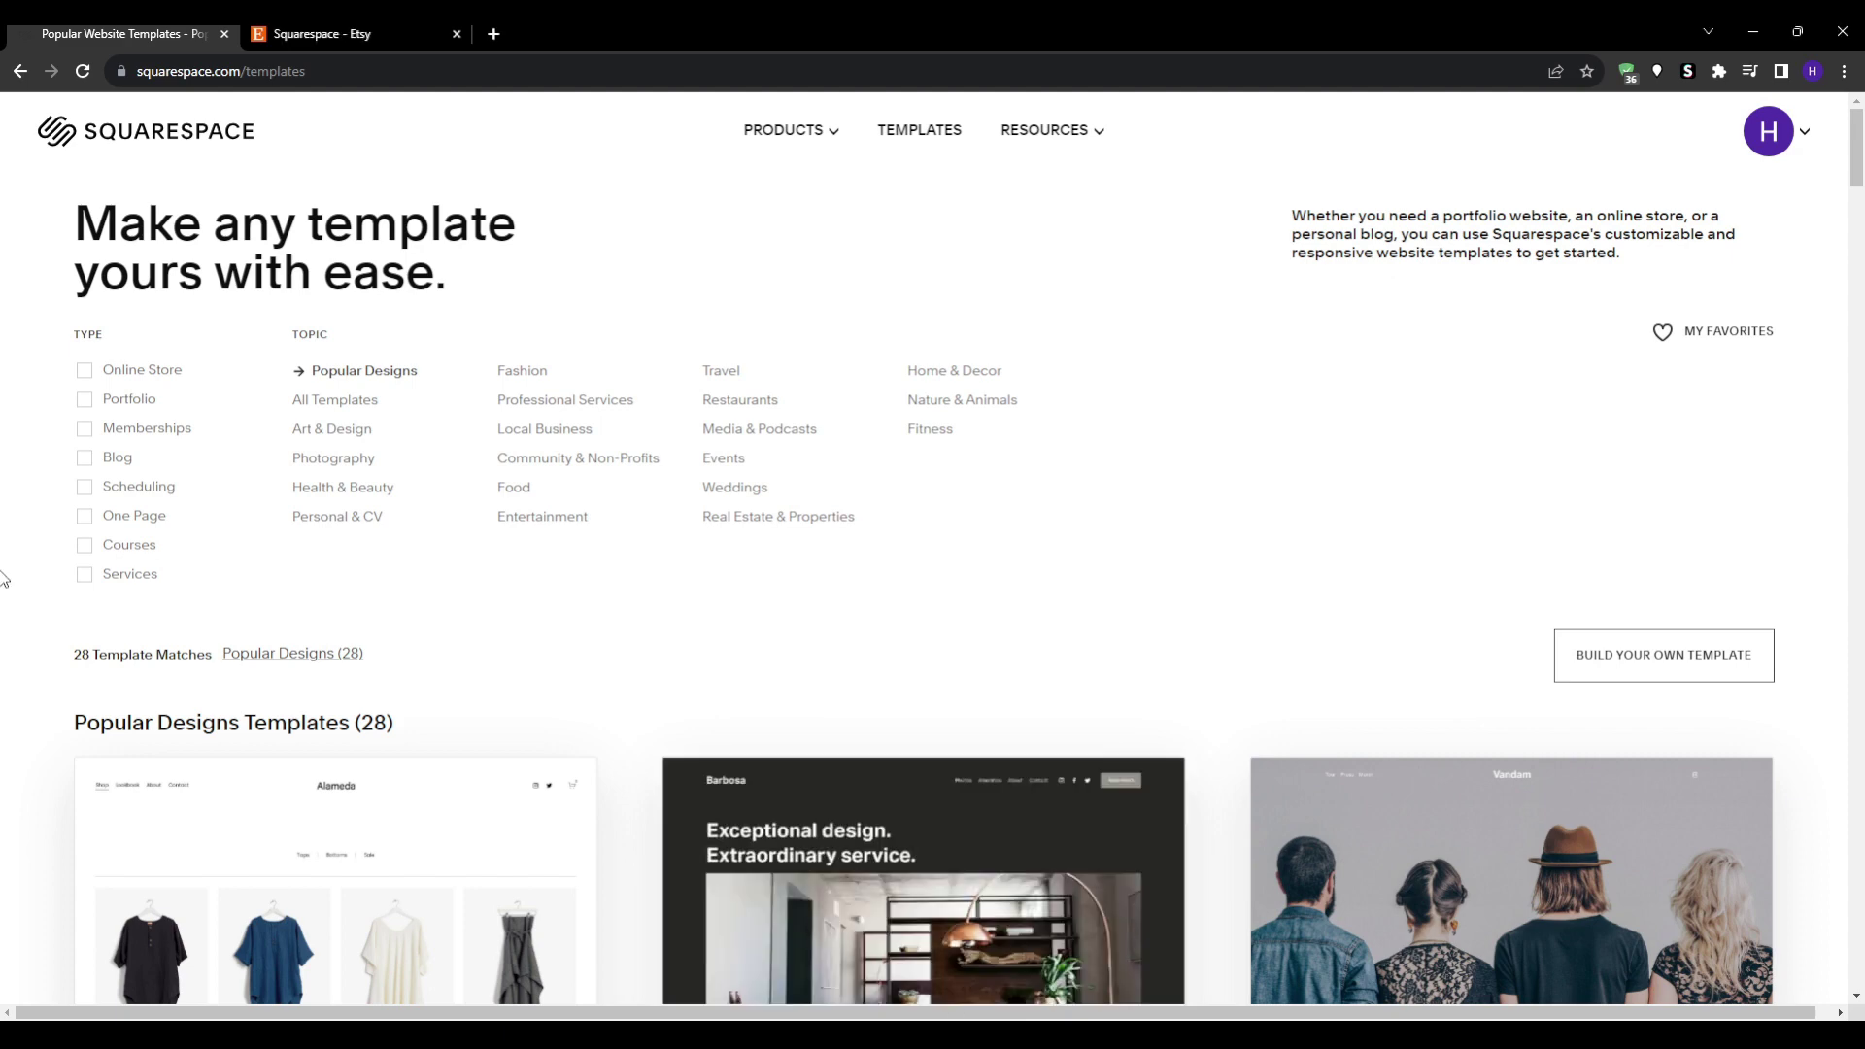
{"action": "scroll", "coordinate": [4, 579], "scroll_direction": "down", "scroll_amount": 3}
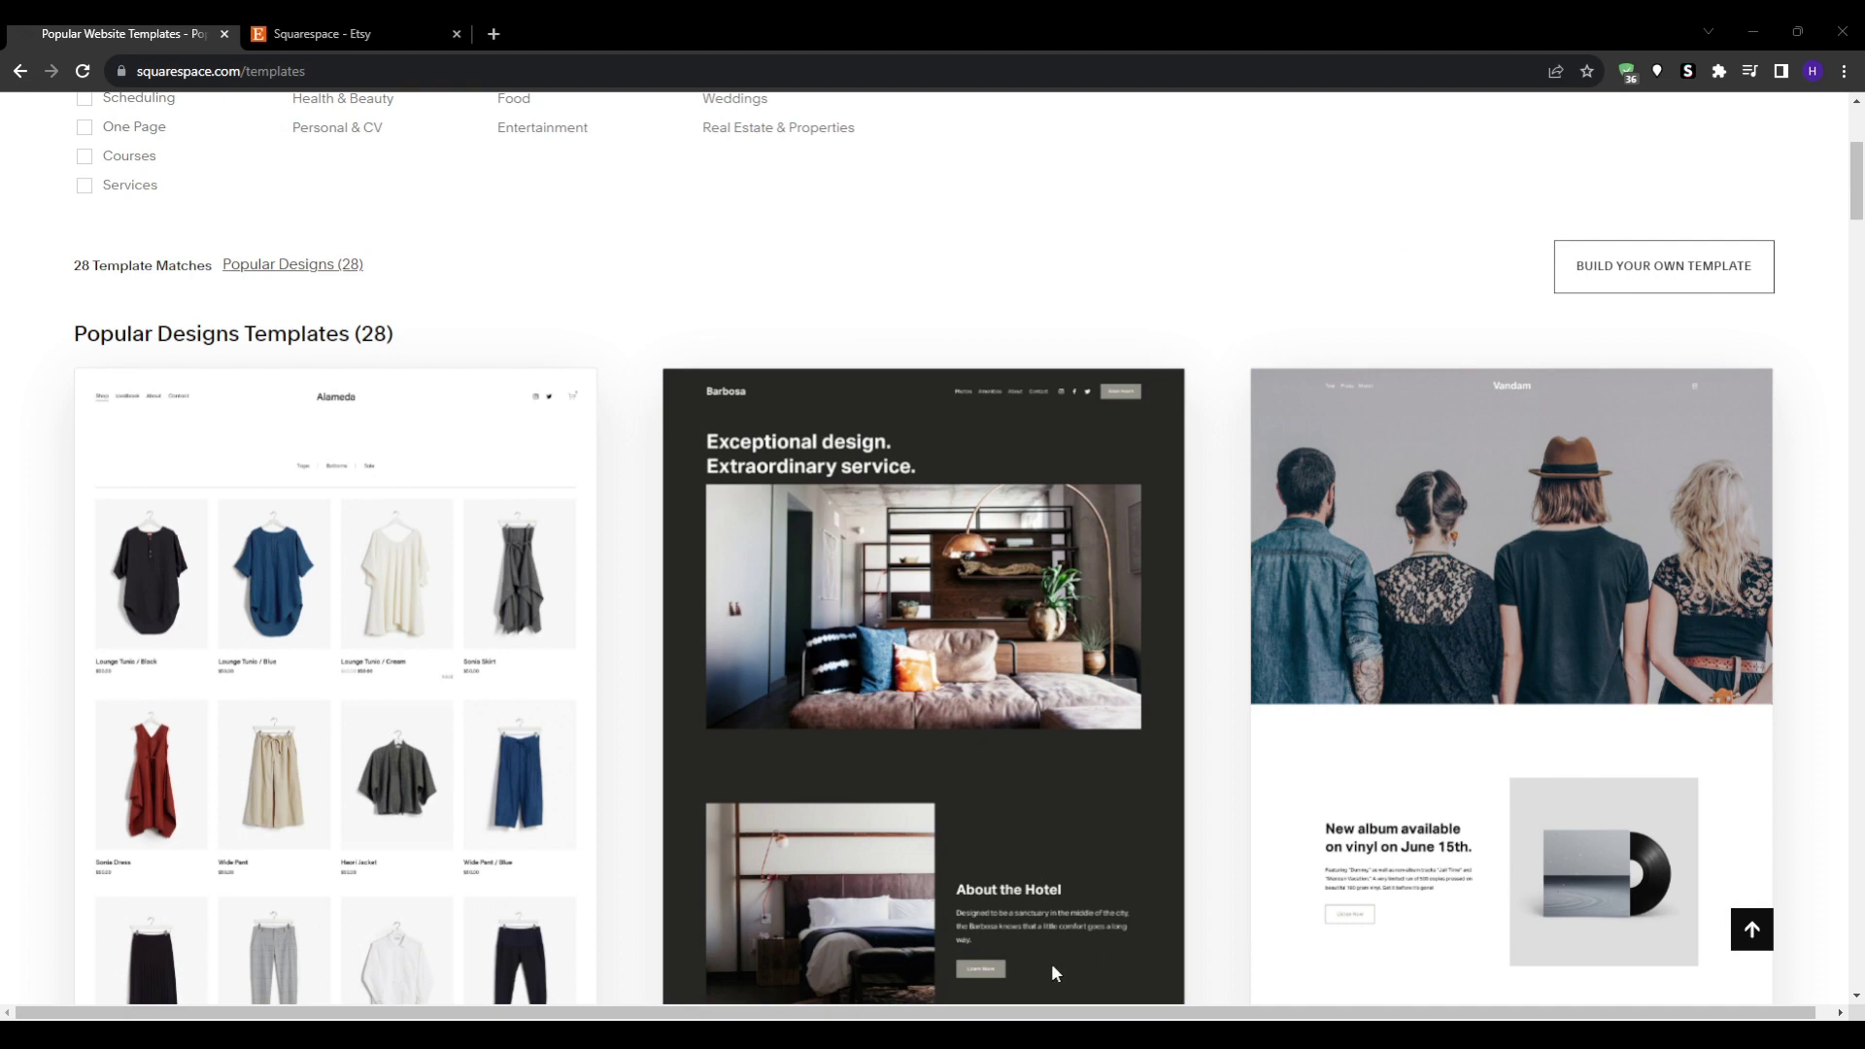
{"action": "scroll", "coordinate": [3, 714], "scroll_direction": "down", "scroll_amount": 1}
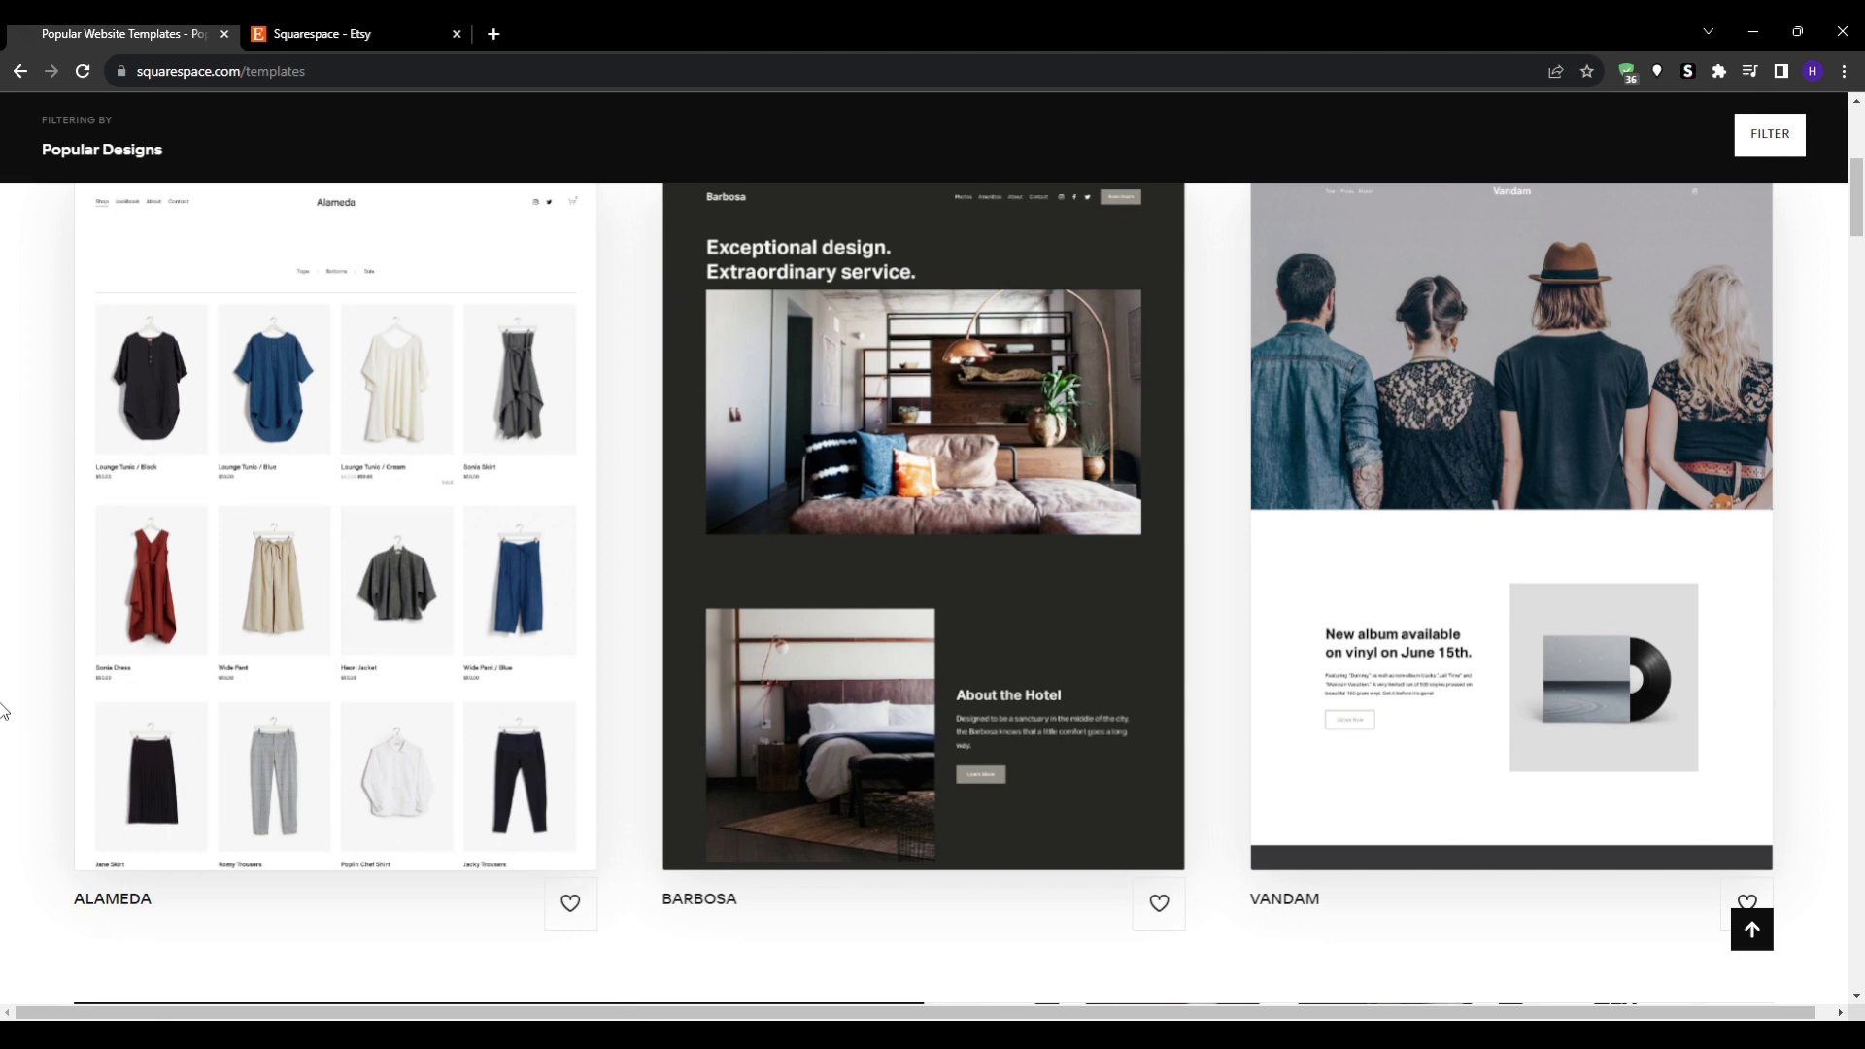
{"action": "scroll", "coordinate": [3, 711], "scroll_direction": "up", "scroll_amount": 3}
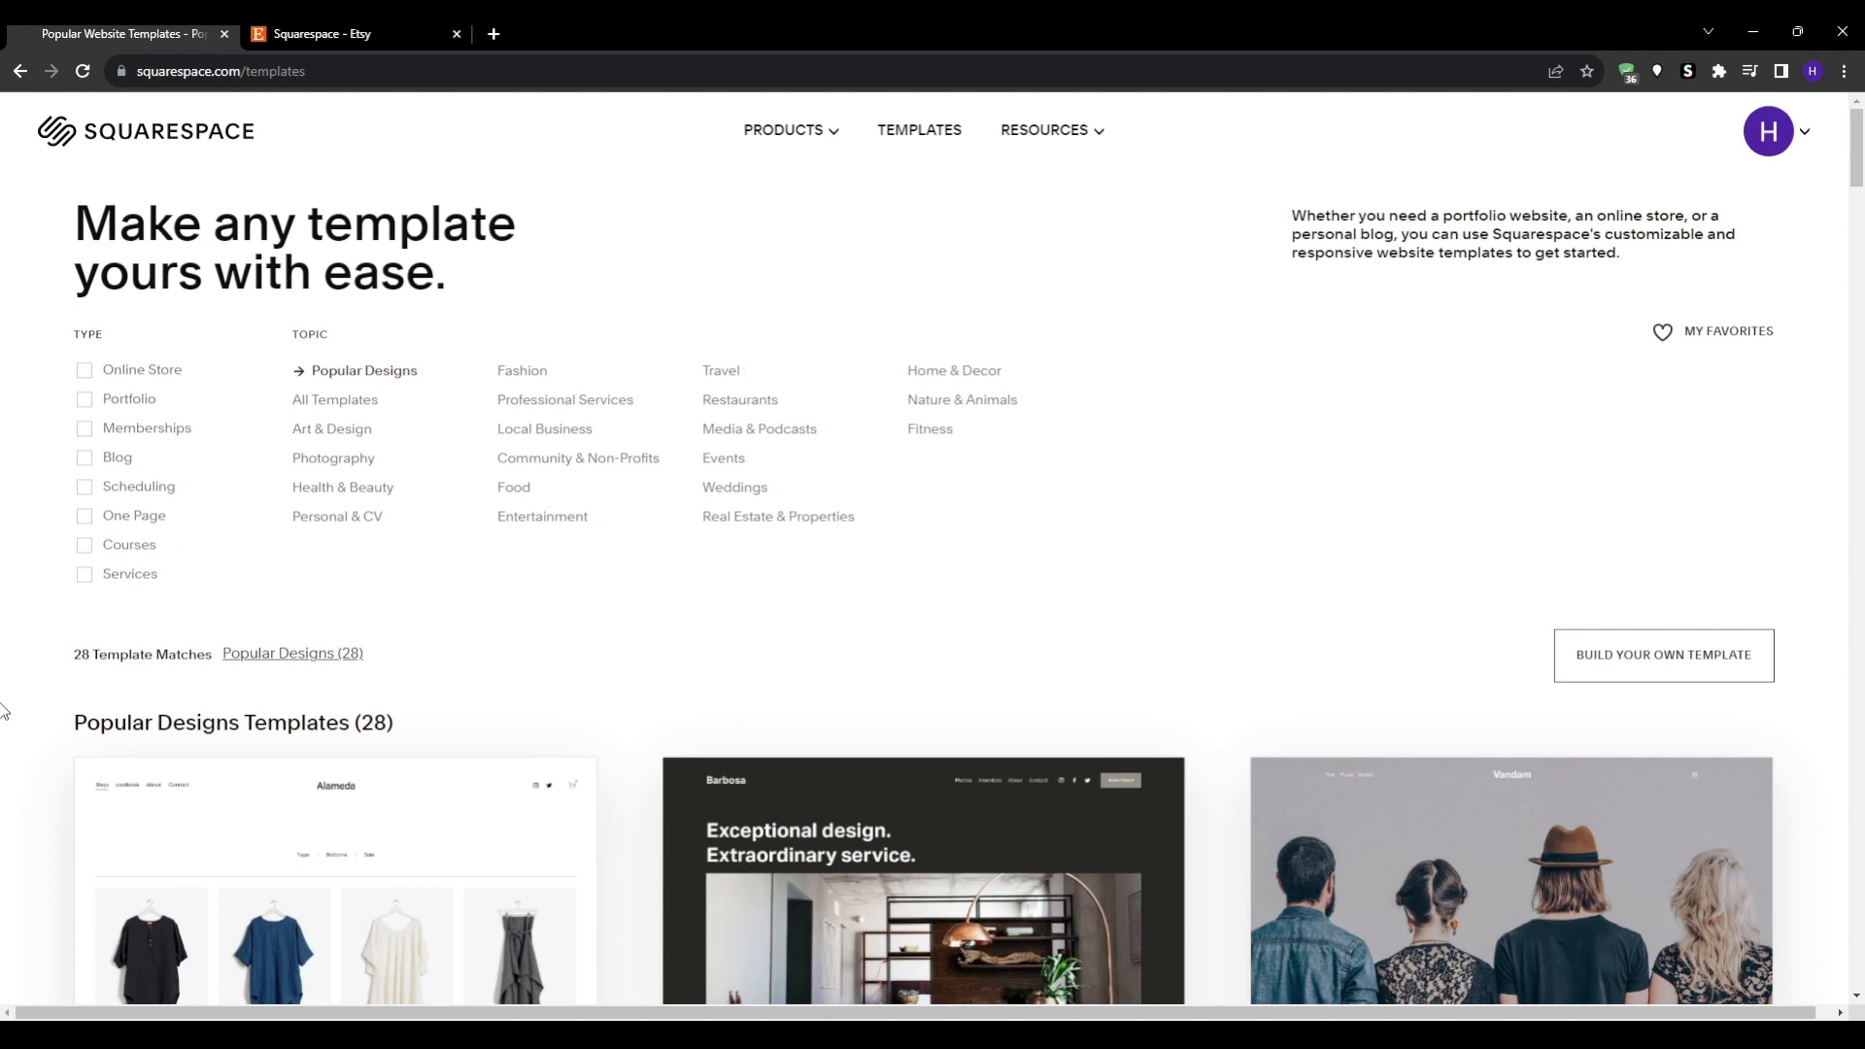
{"action": "left_click", "coordinate": [939, 134]}
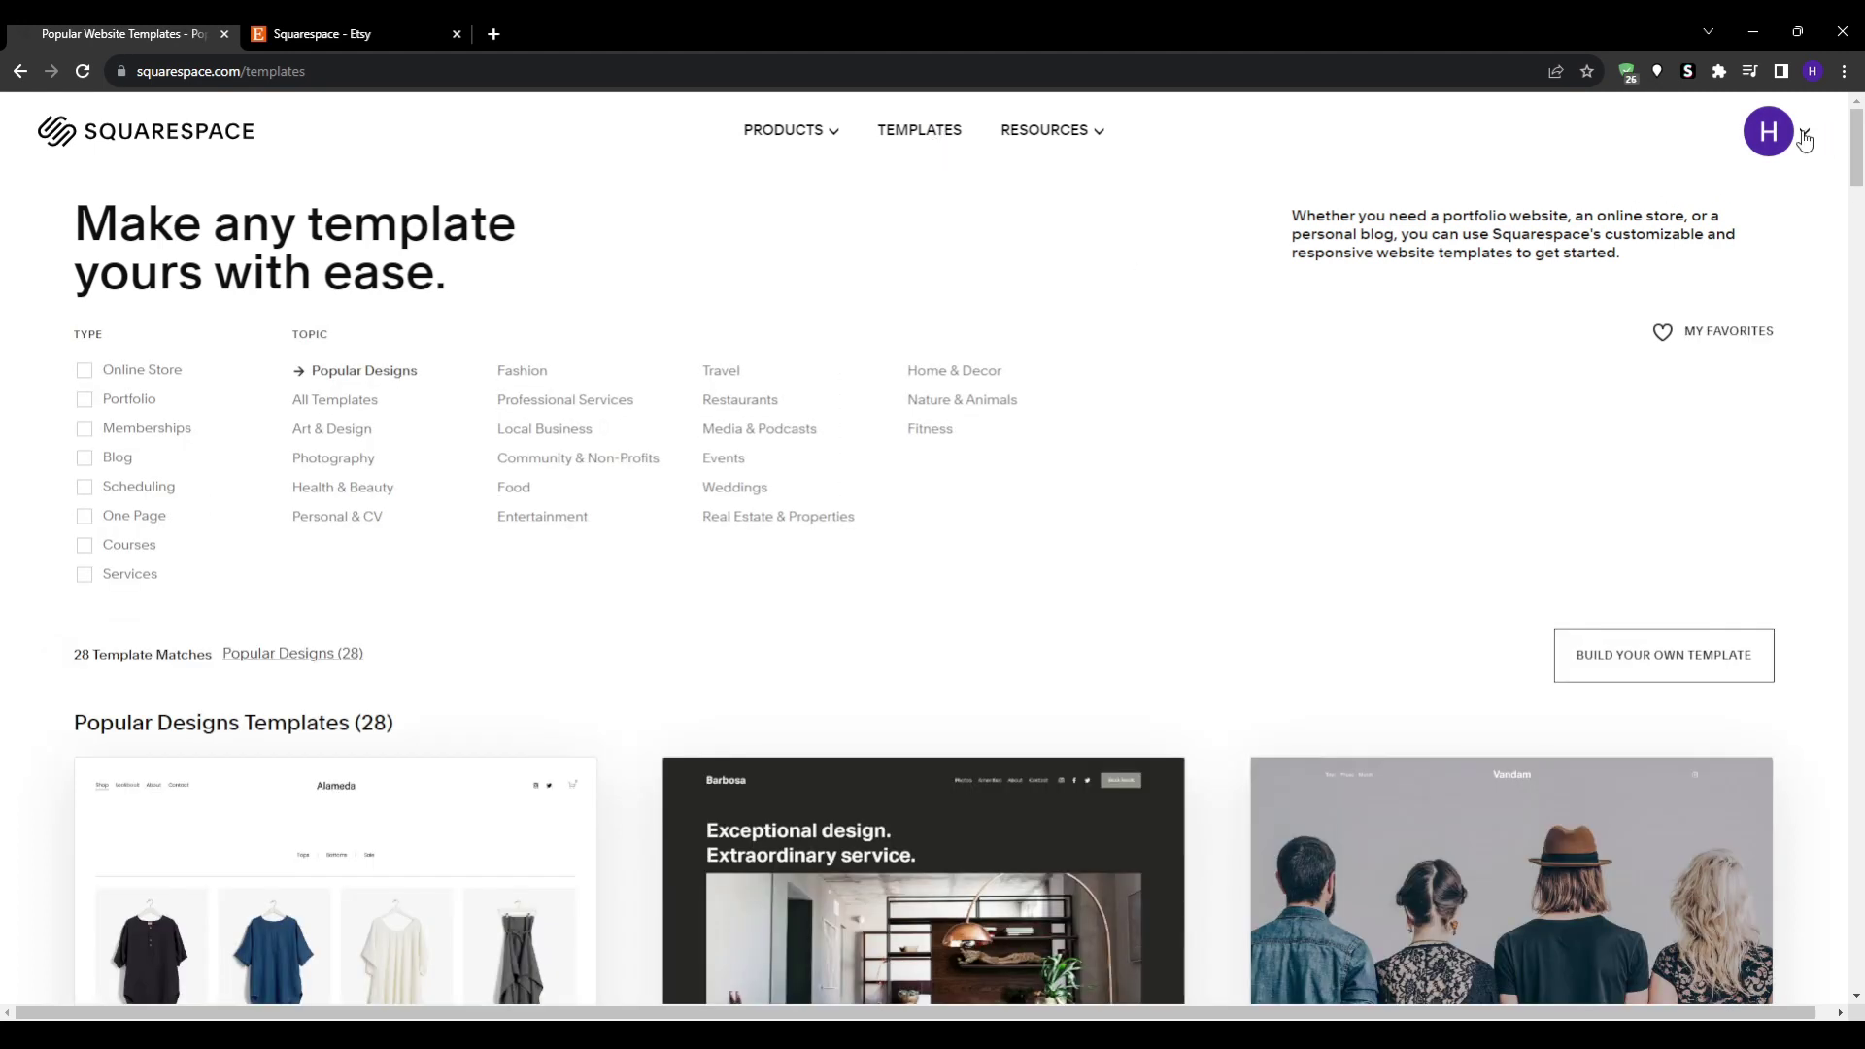
{"action": "left_click", "coordinate": [1803, 136]}
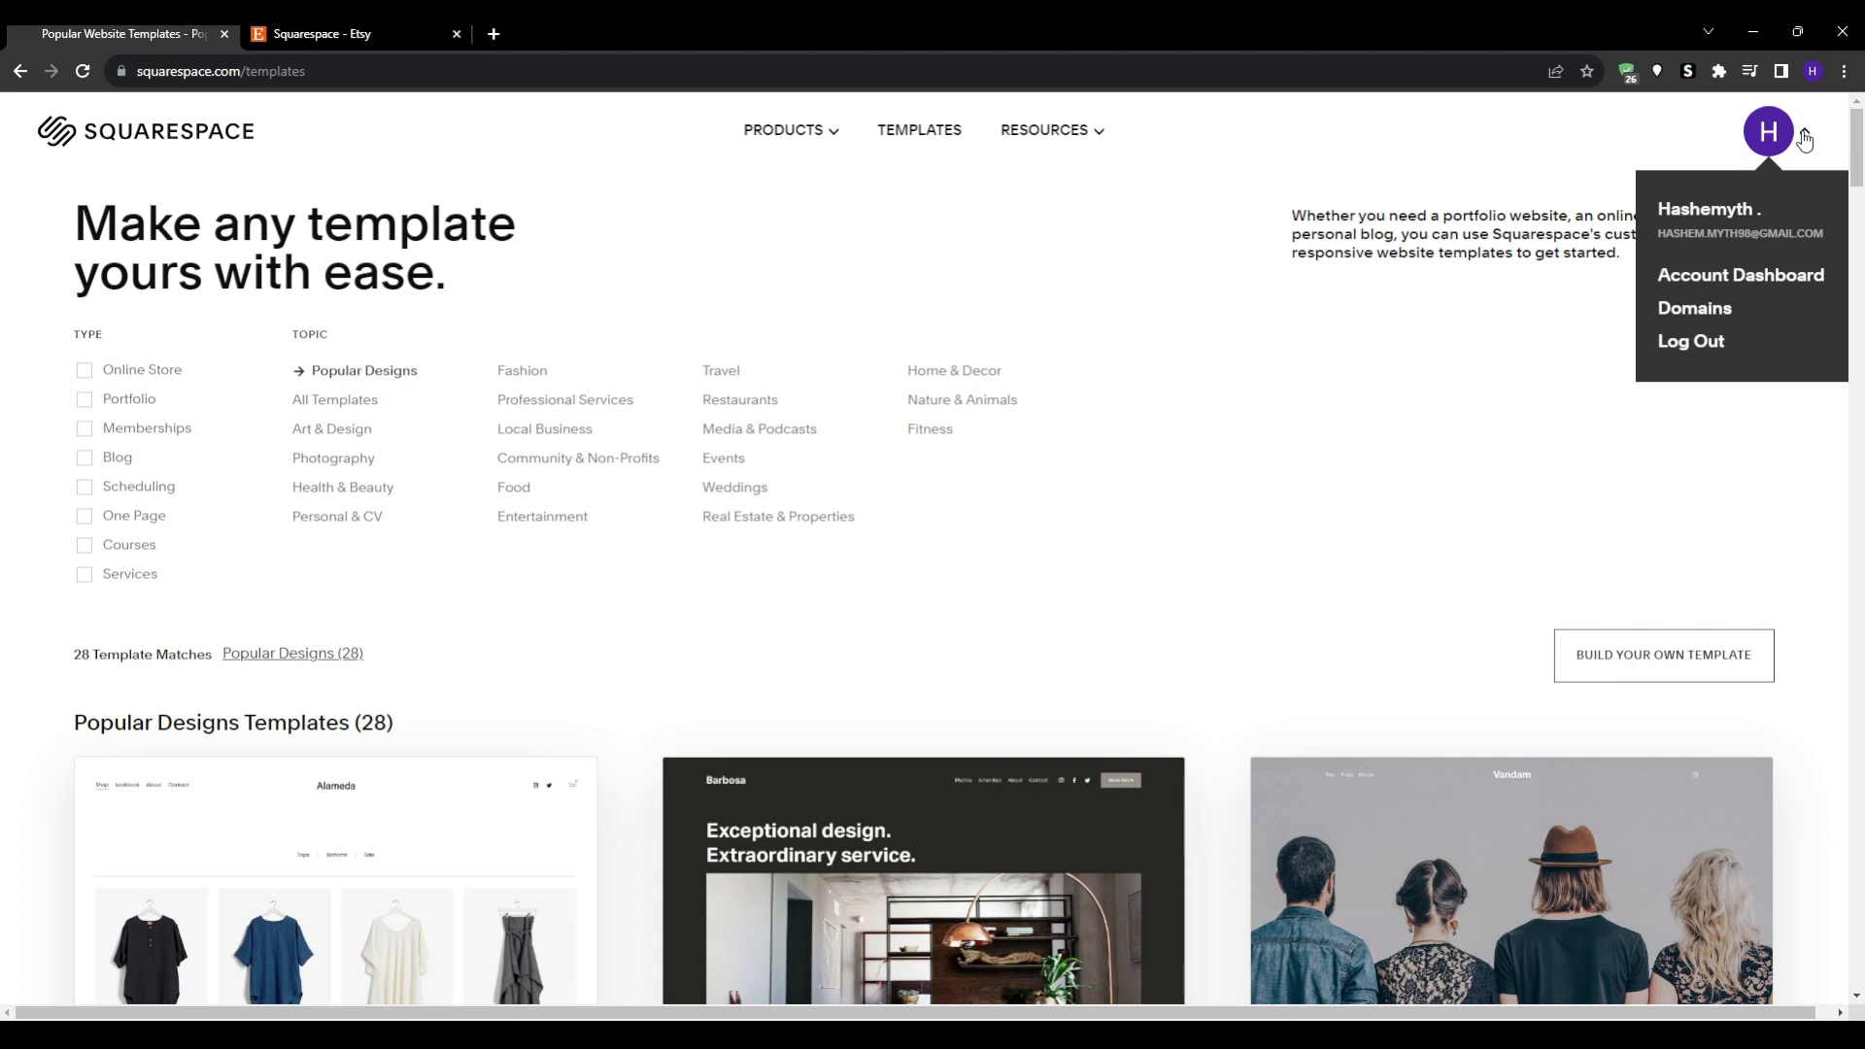
{"action": "left_click", "coordinate": [1803, 135]}
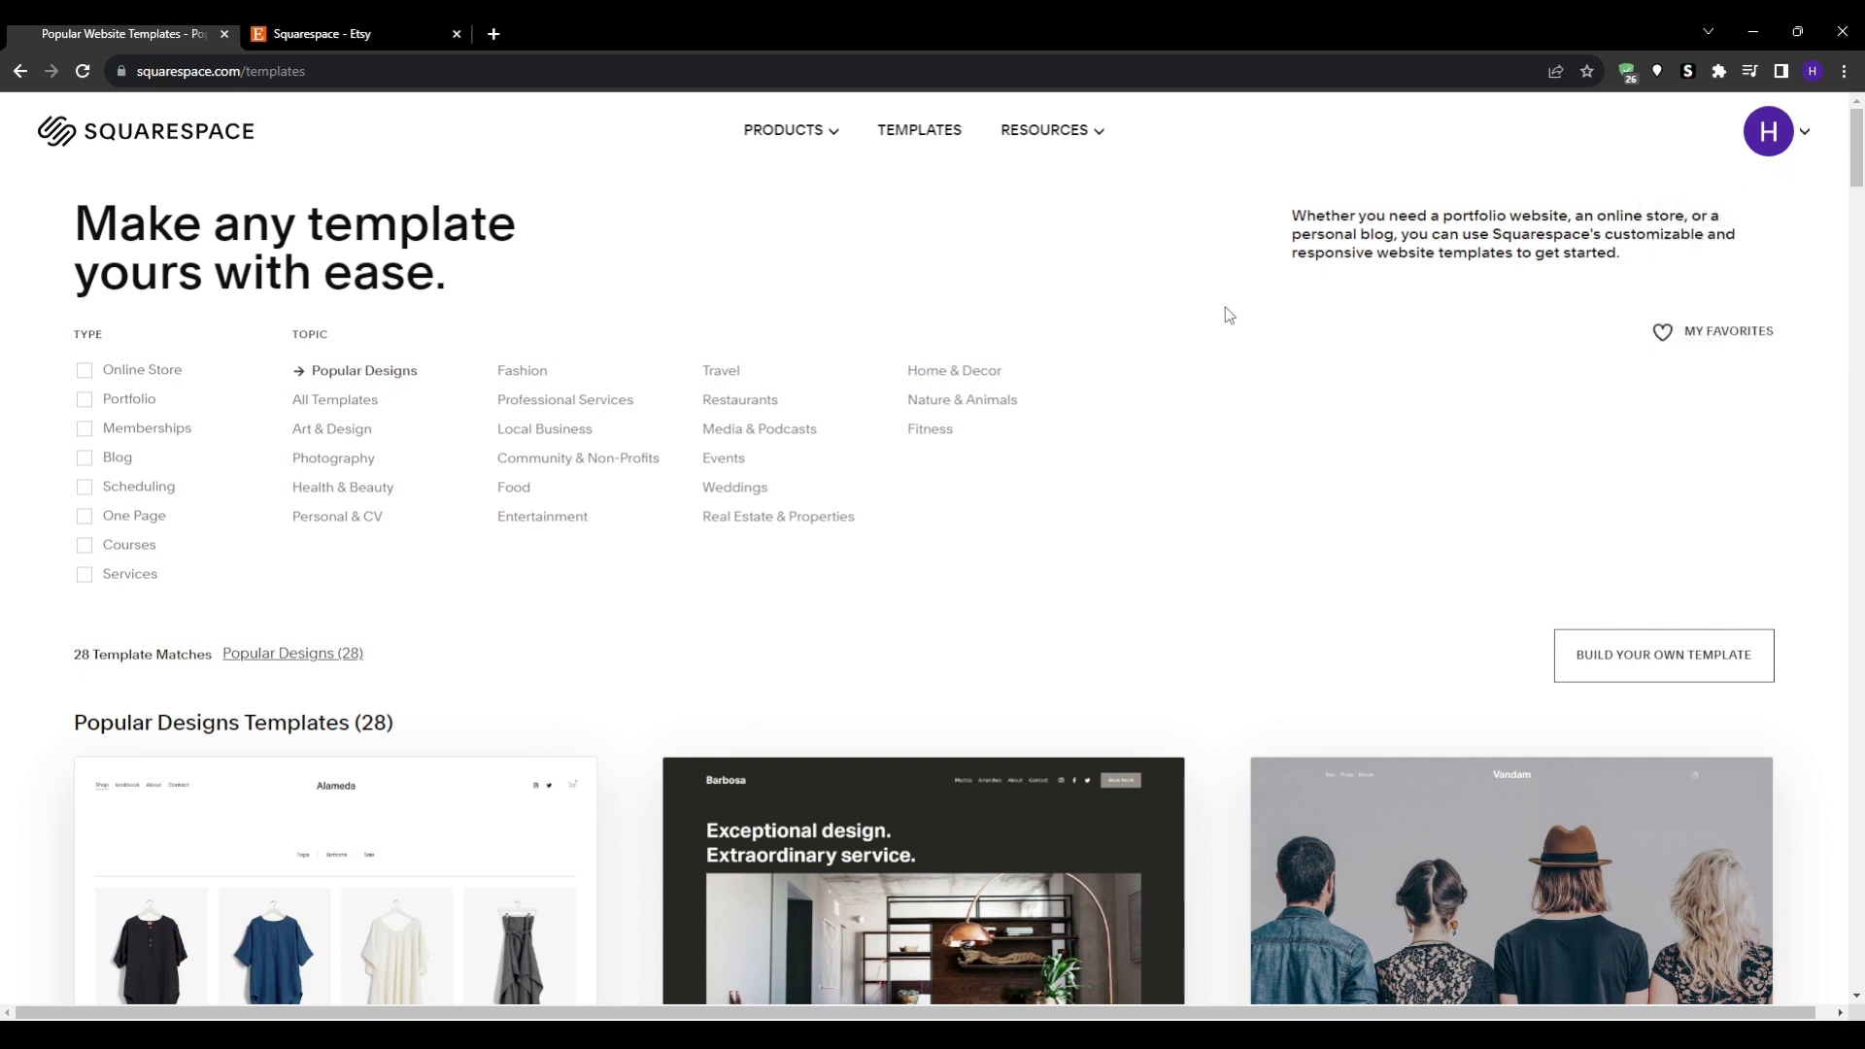
{"action": "left_click", "coordinate": [1637, 650]}
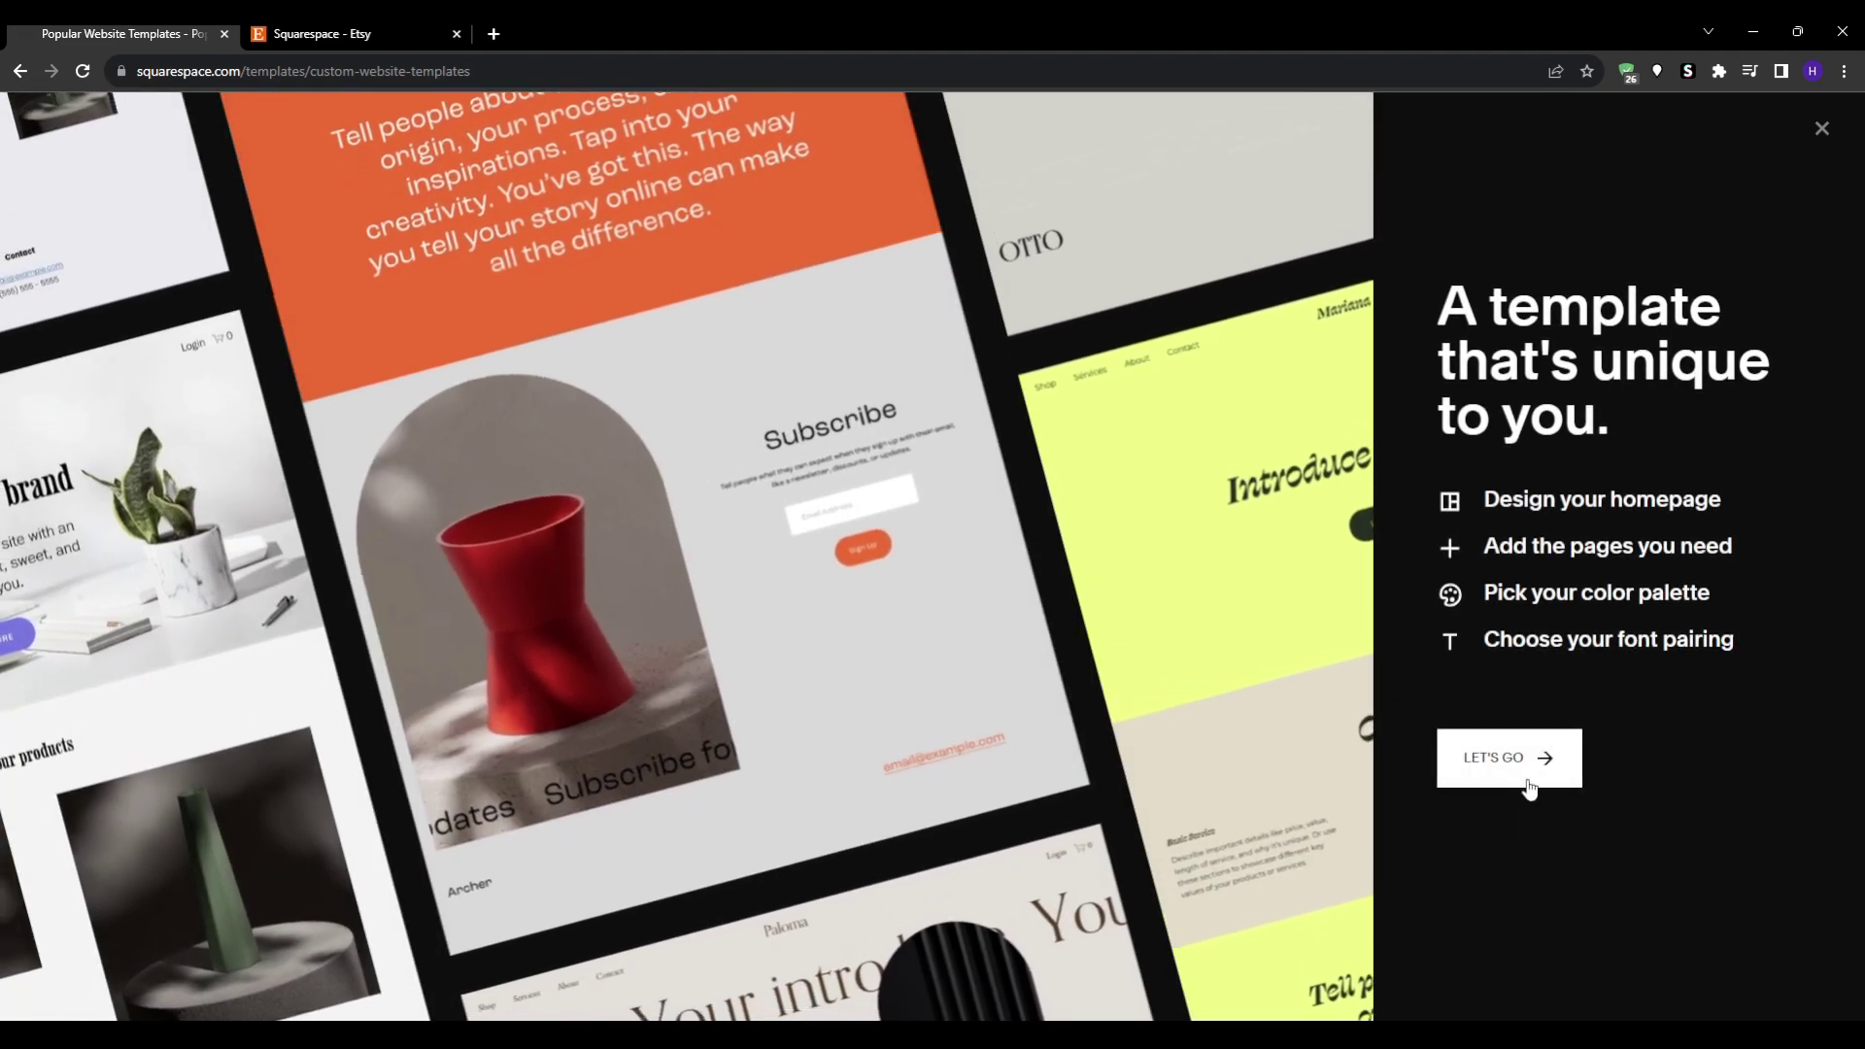
Start the custom site with Let's Go, dismiss the 'Unable to create a new website' error and retry
{"action": "left_click", "coordinate": [1529, 774]}
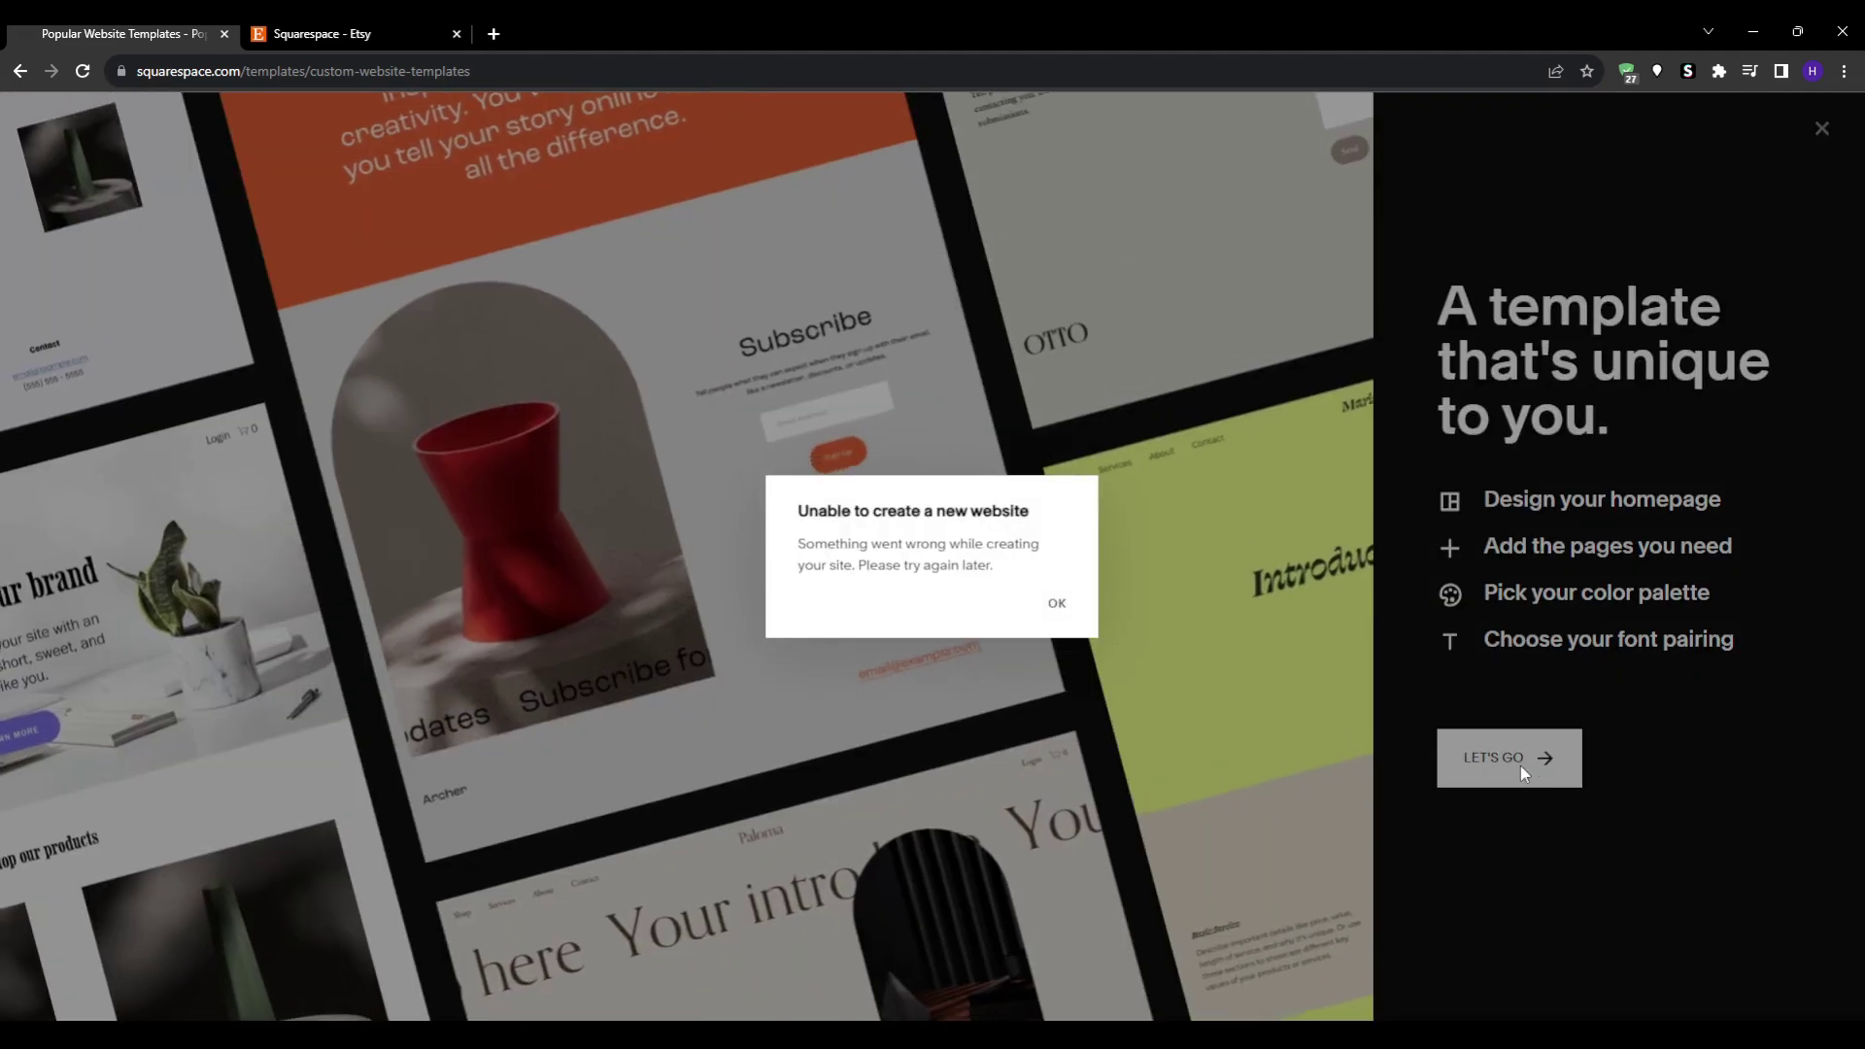
{"action": "left_click", "coordinate": [1056, 604]}
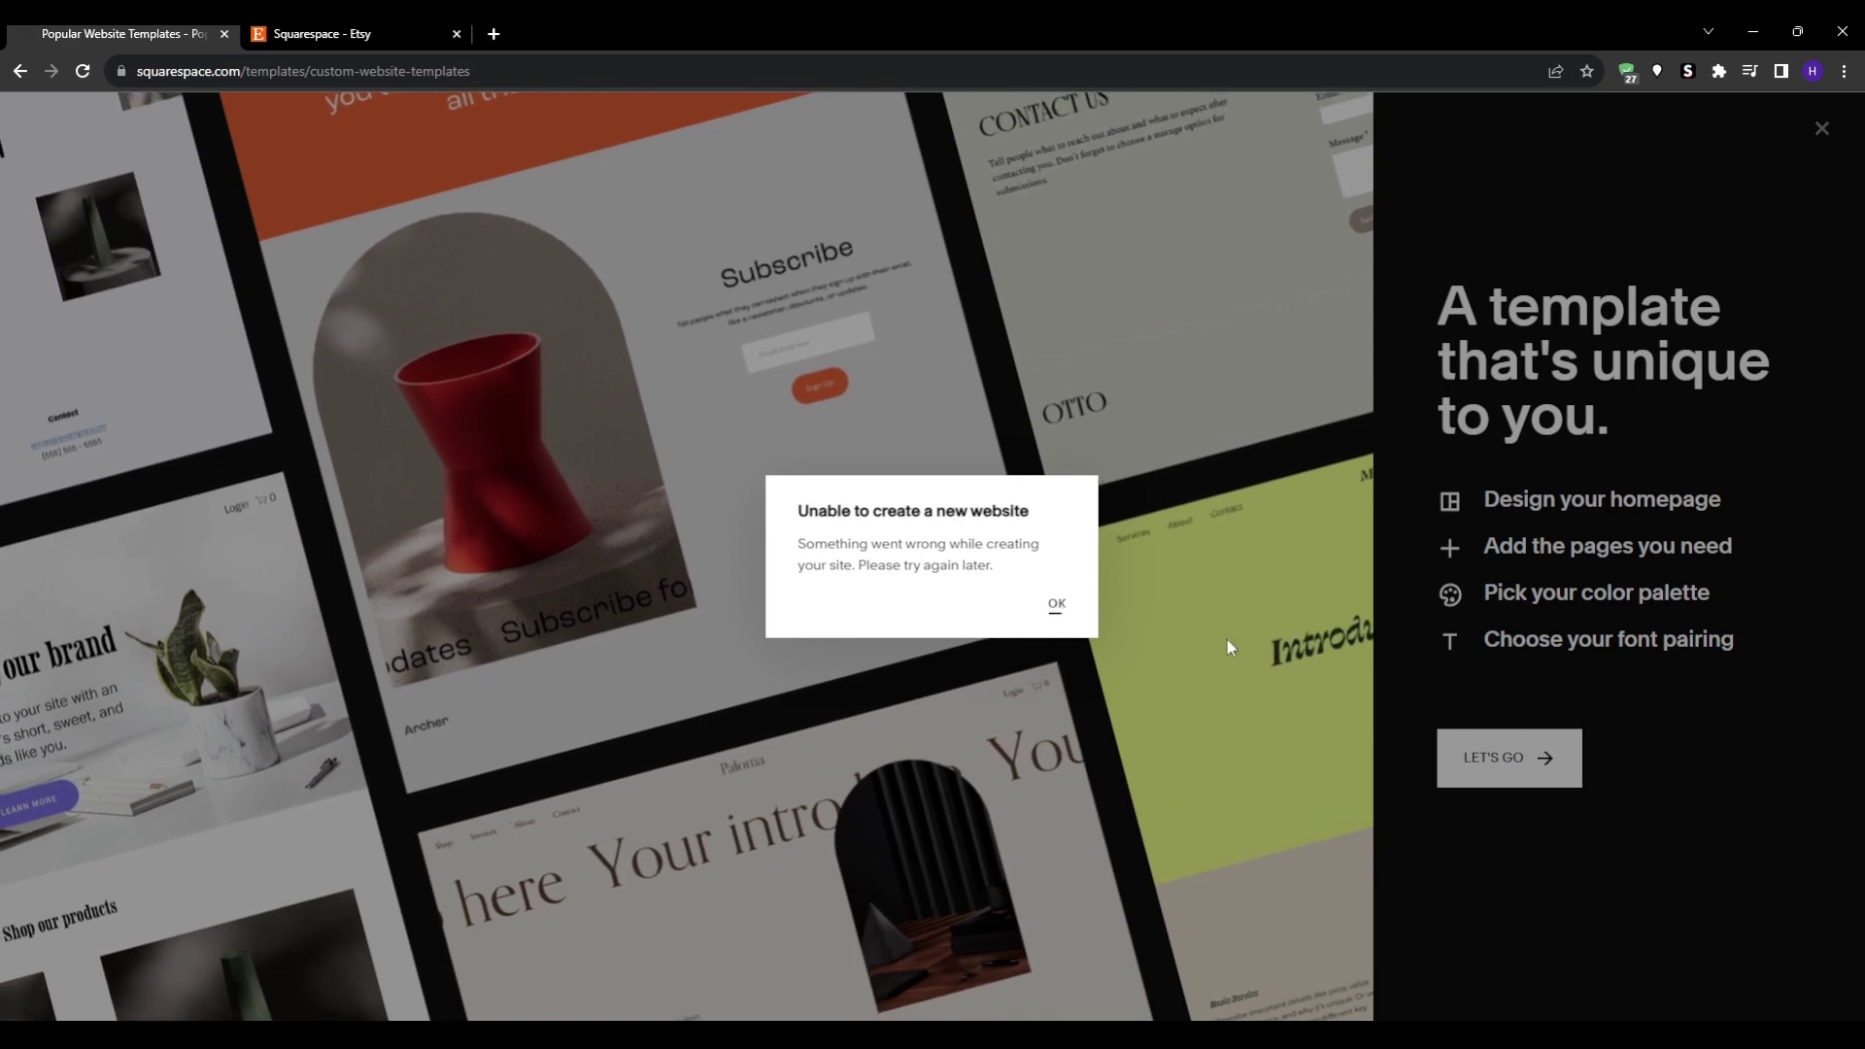
{"action": "left_click", "coordinate": [1472, 736]}
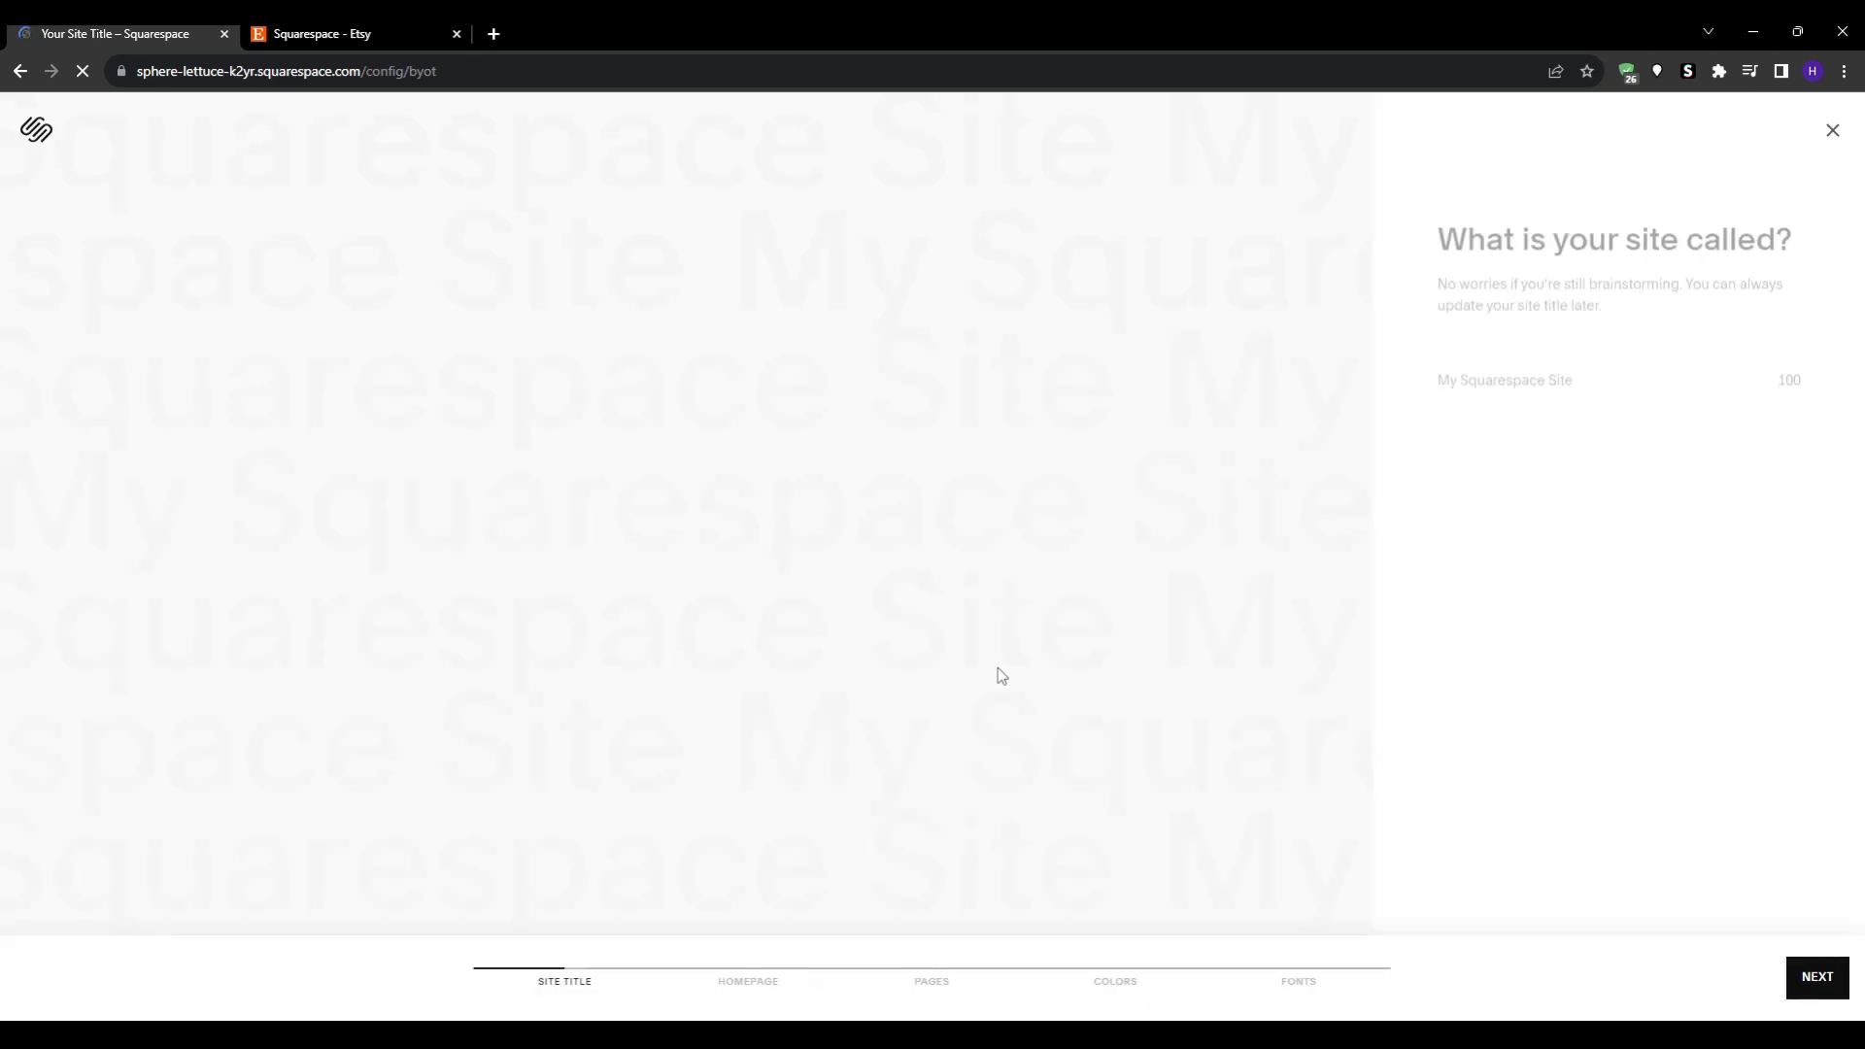
Set the site title to hashem.me and continue to the homepage sections step
{"action": "left_click", "coordinate": [1596, 382]}
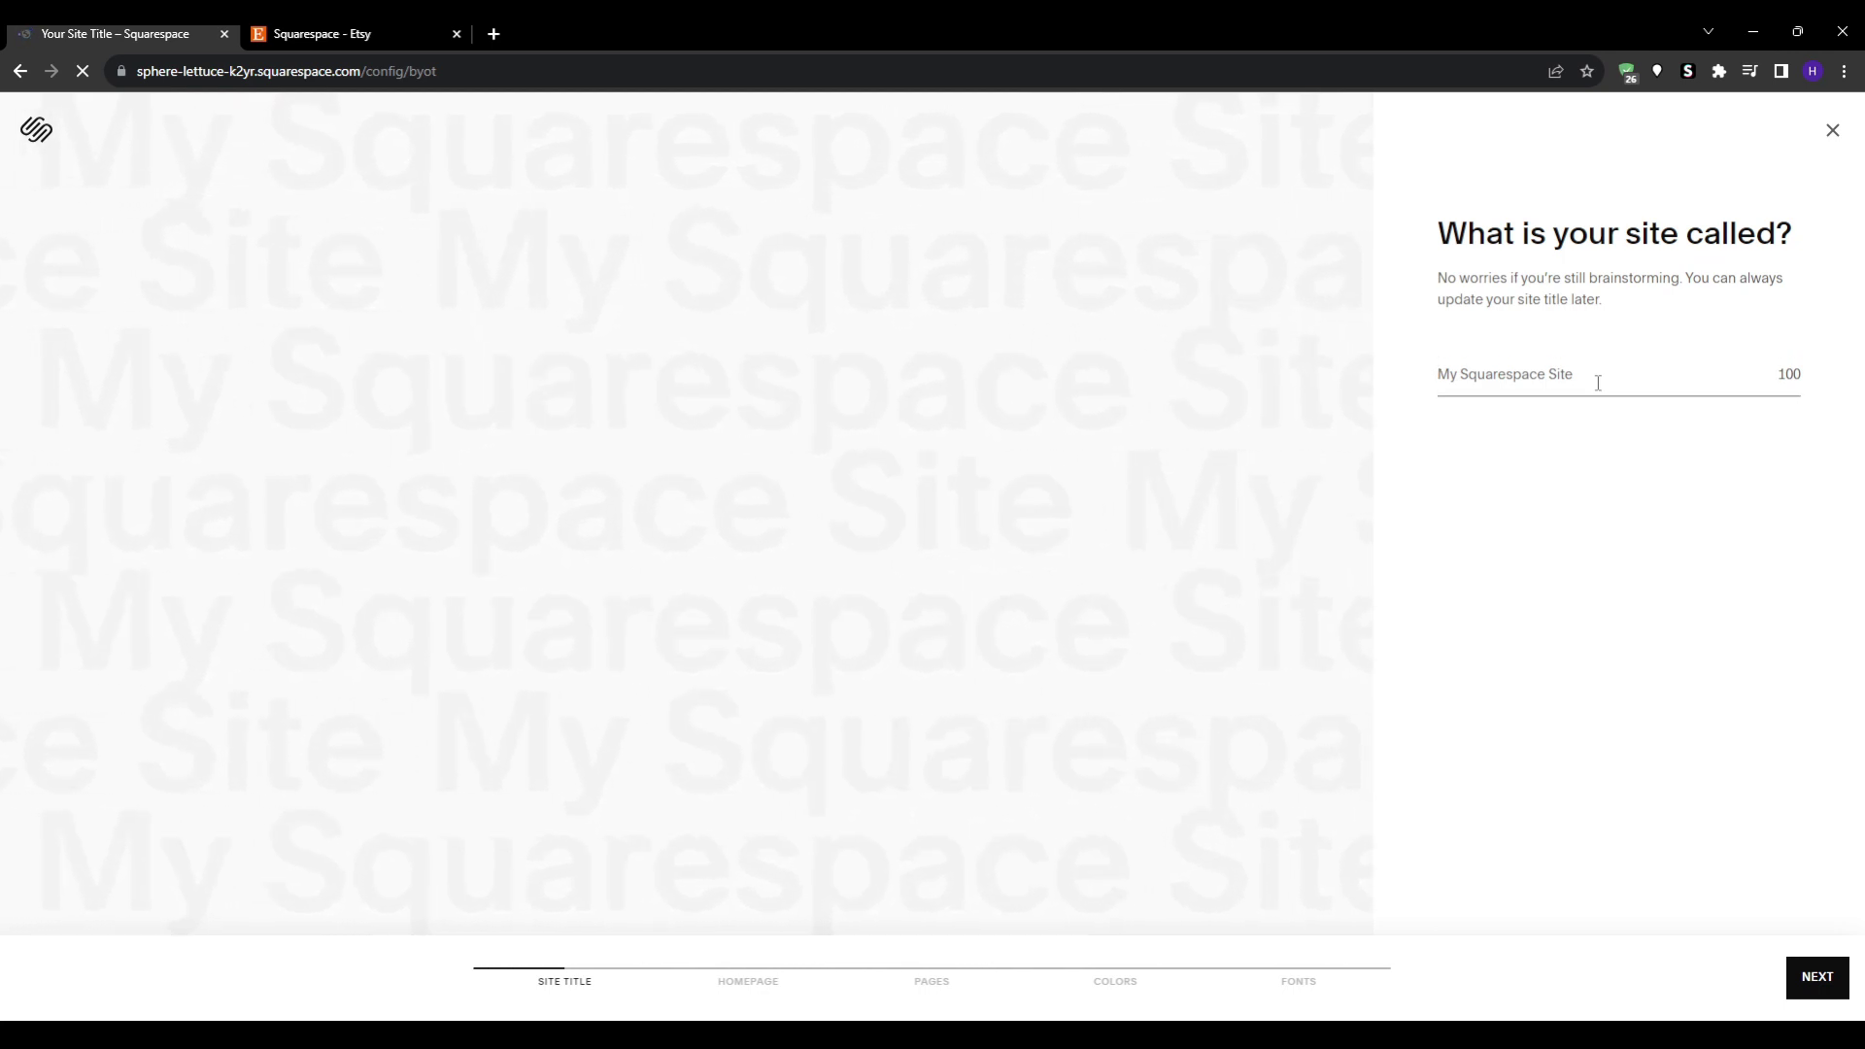
{"action": "type", "text": "hashem.me"}
{"action": "left_click", "coordinate": [1804, 982]}
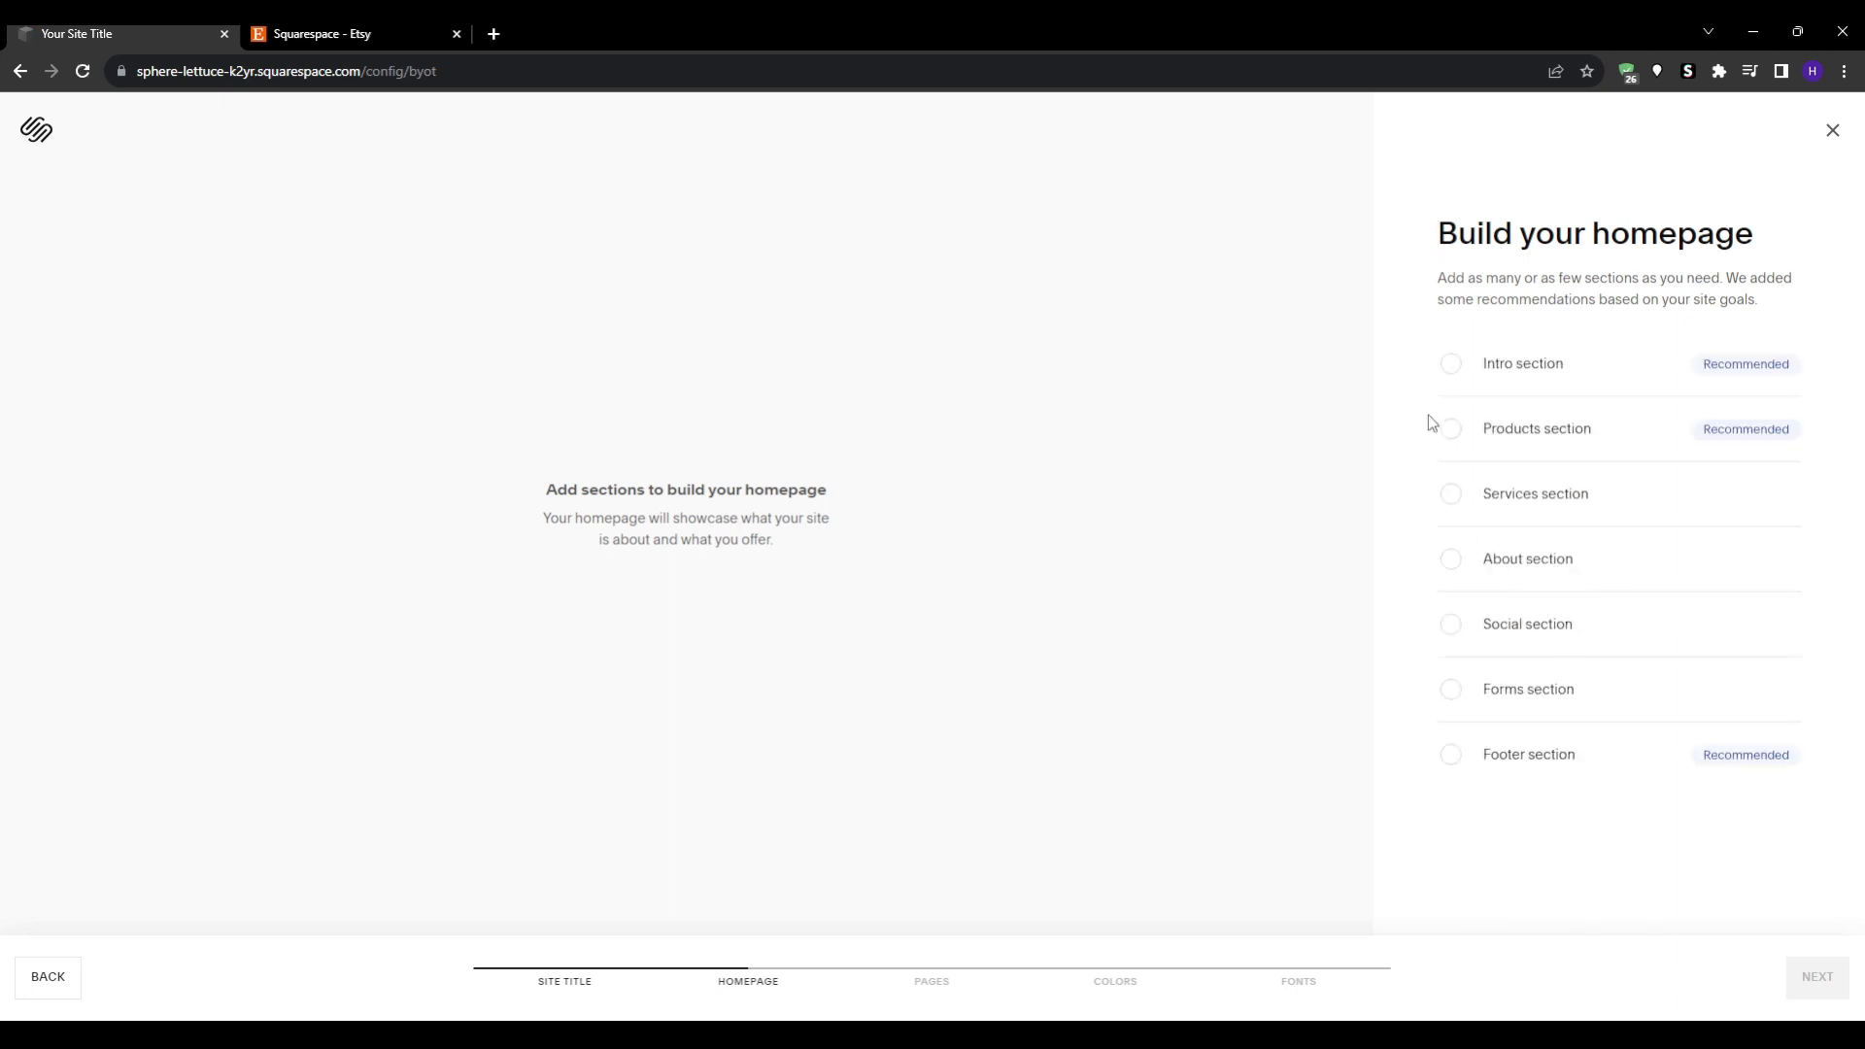
Tick the Intro, Products, Services, About, Social and Forms homepage sections and continue to pages
{"action": "left_click", "coordinate": [1448, 363]}
{"action": "left_click", "coordinate": [1450, 428]}
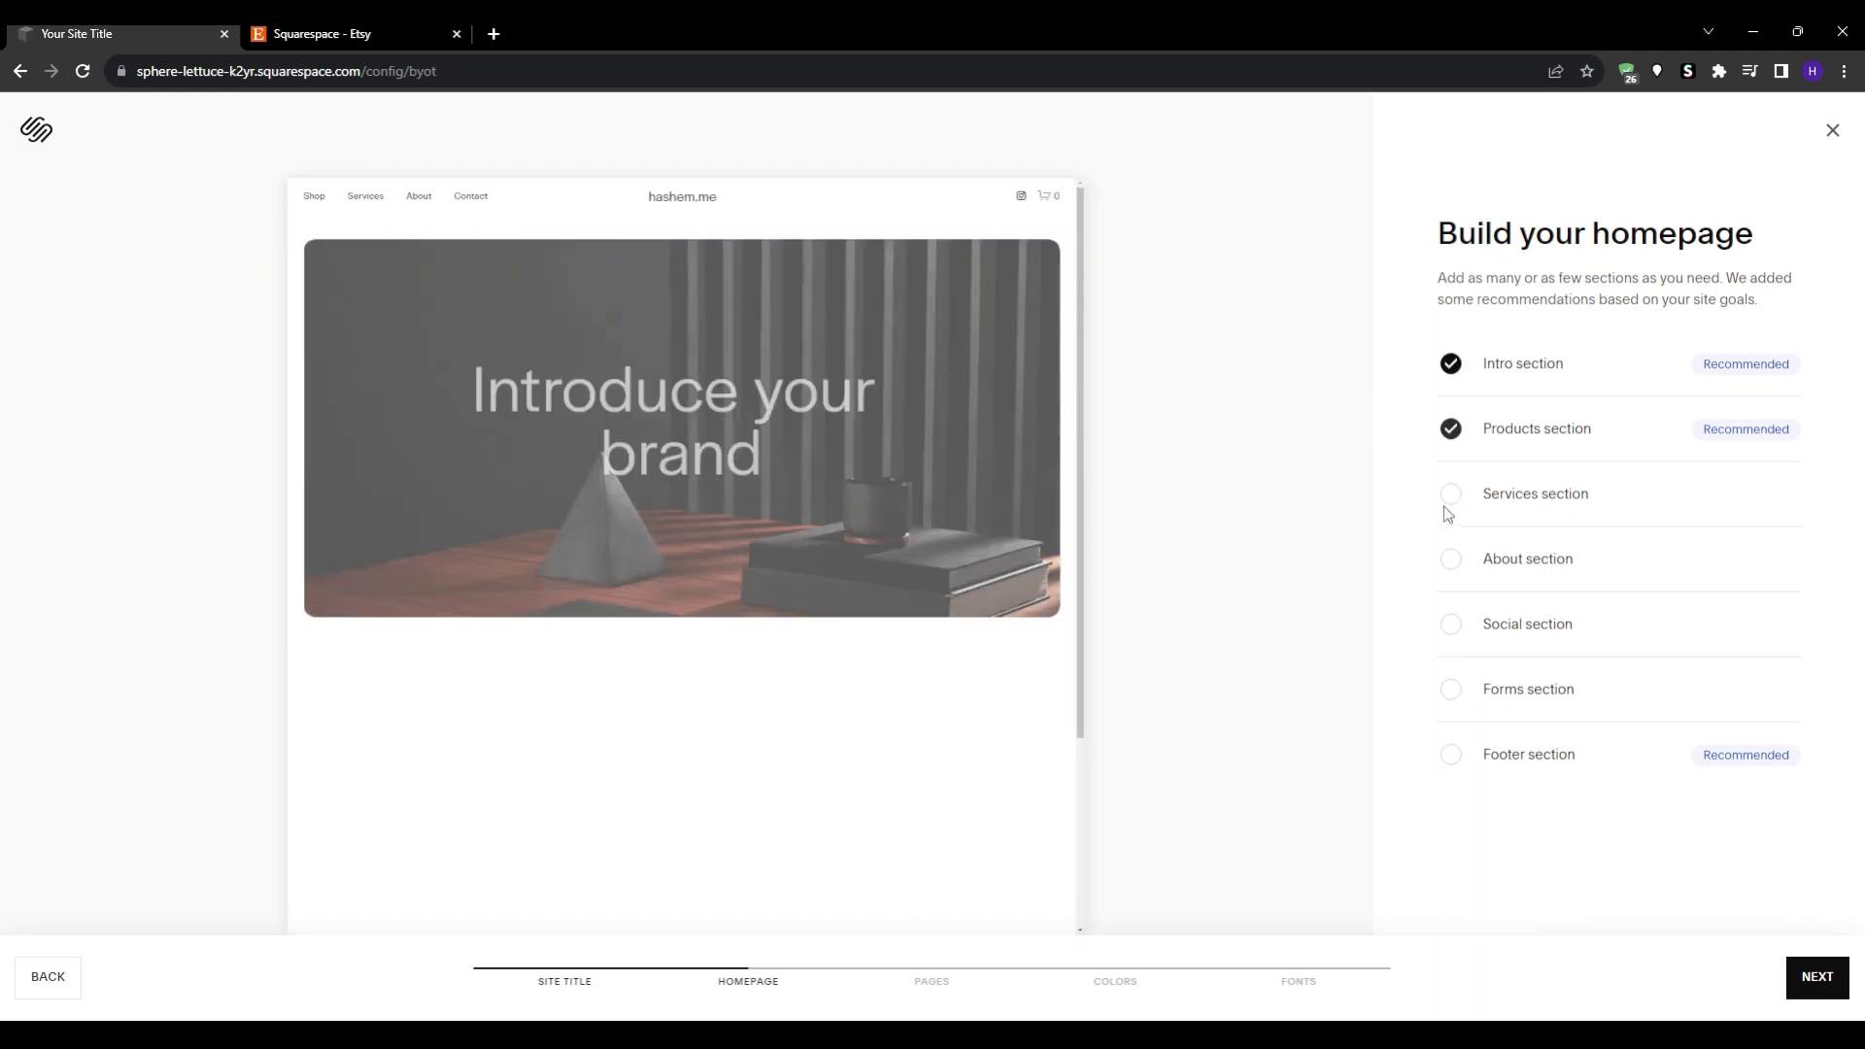
{"action": "left_click", "coordinate": [1449, 493]}
{"action": "left_click", "coordinate": [1449, 559]}
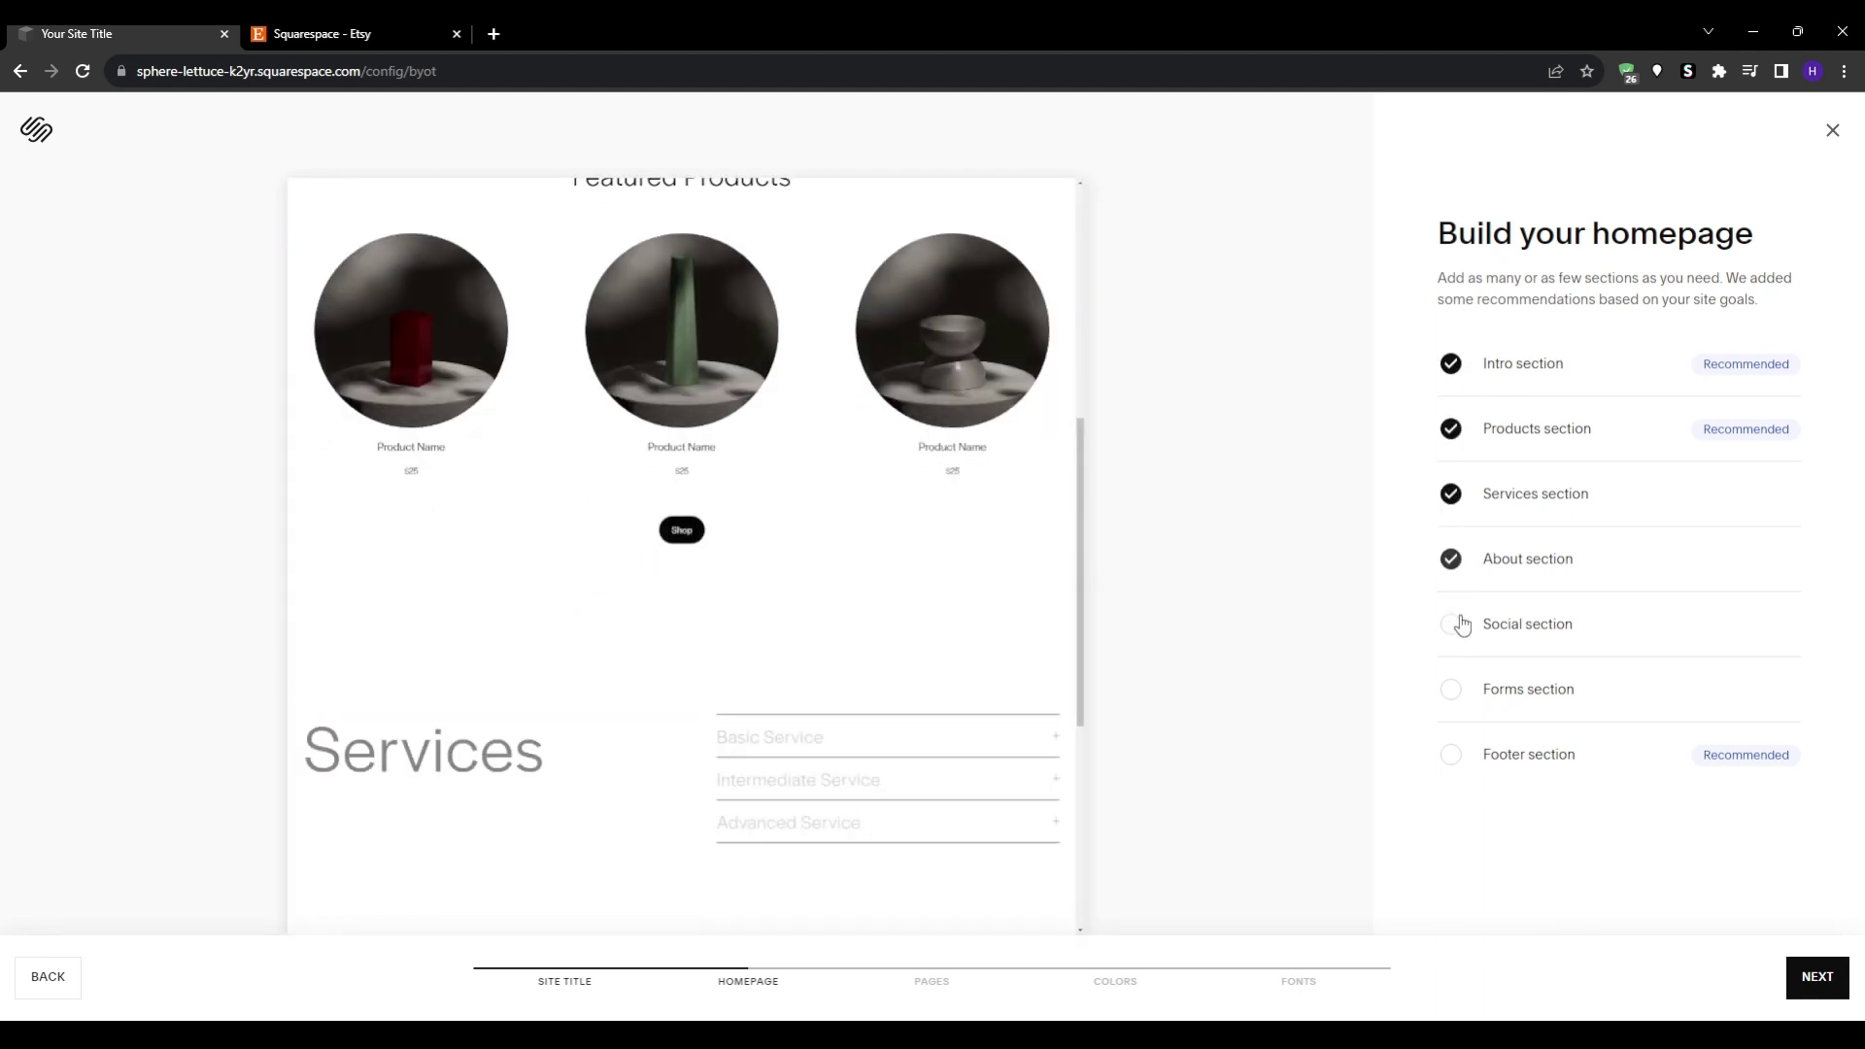
{"action": "left_click", "coordinate": [1449, 624]}
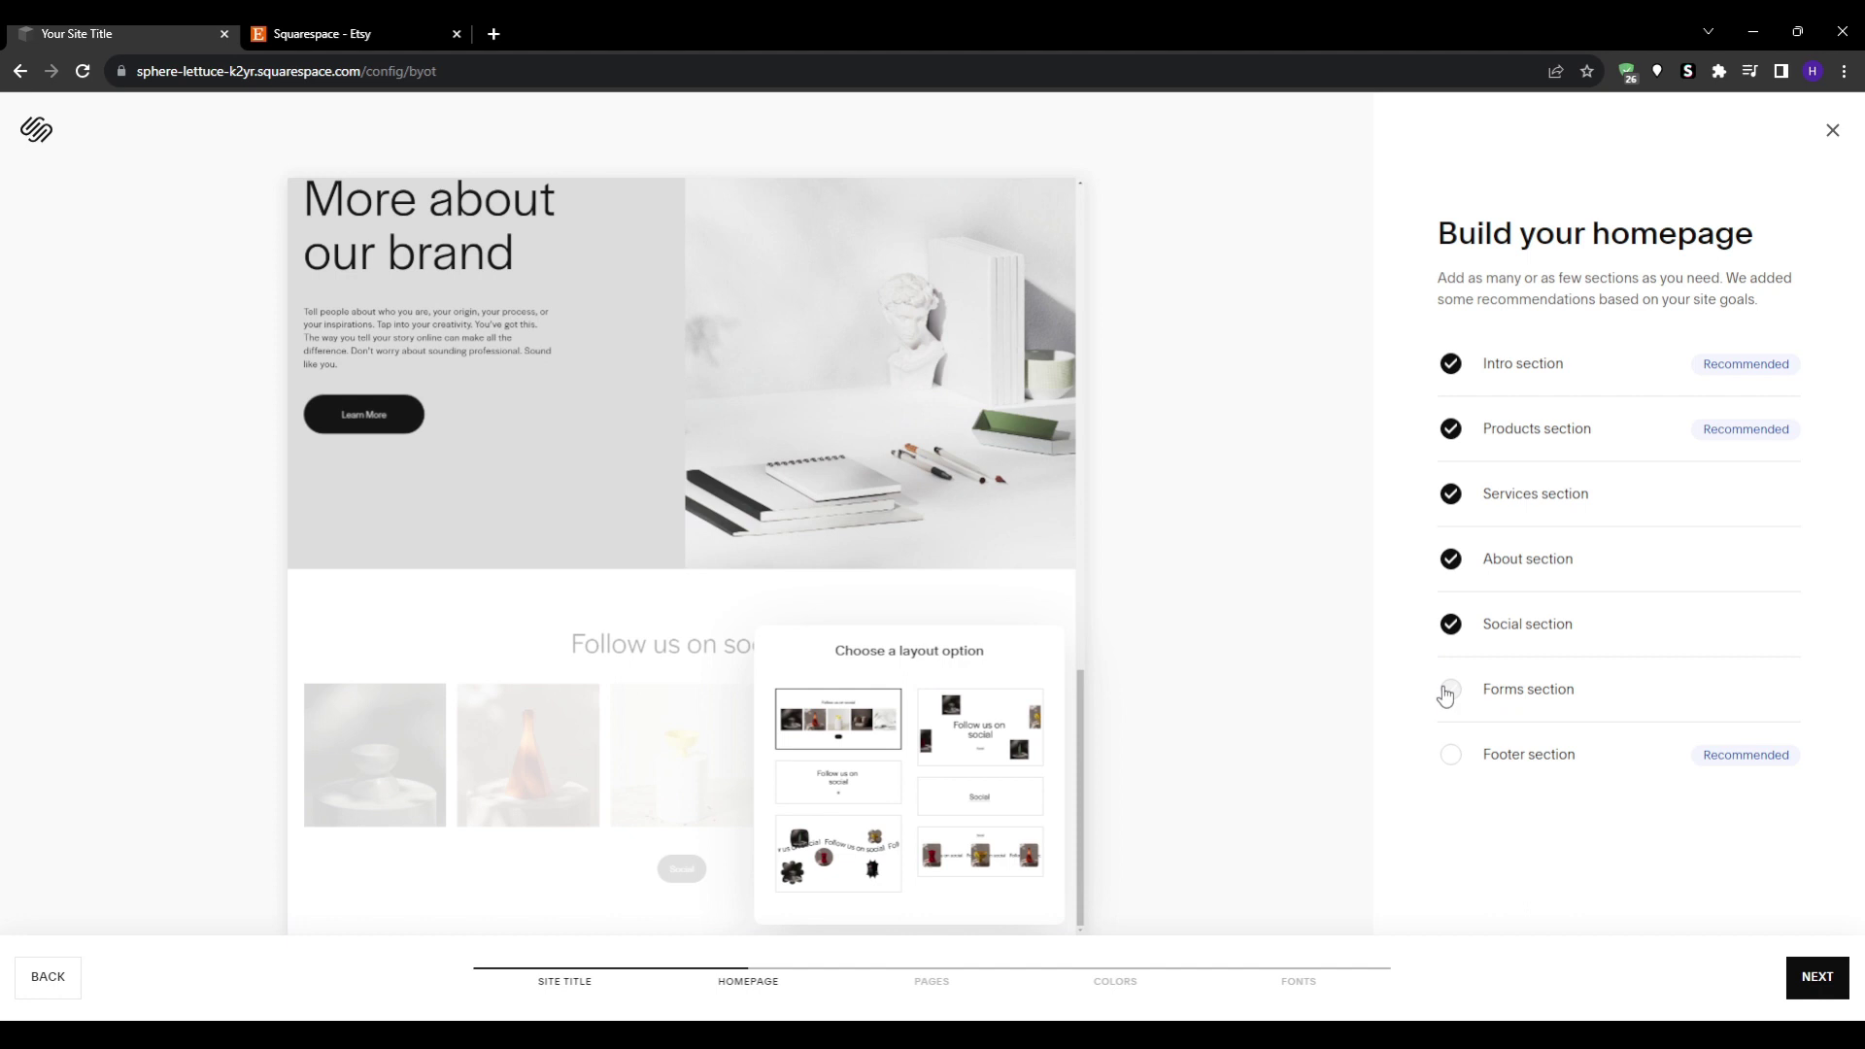
{"action": "left_click", "coordinate": [1449, 689]}
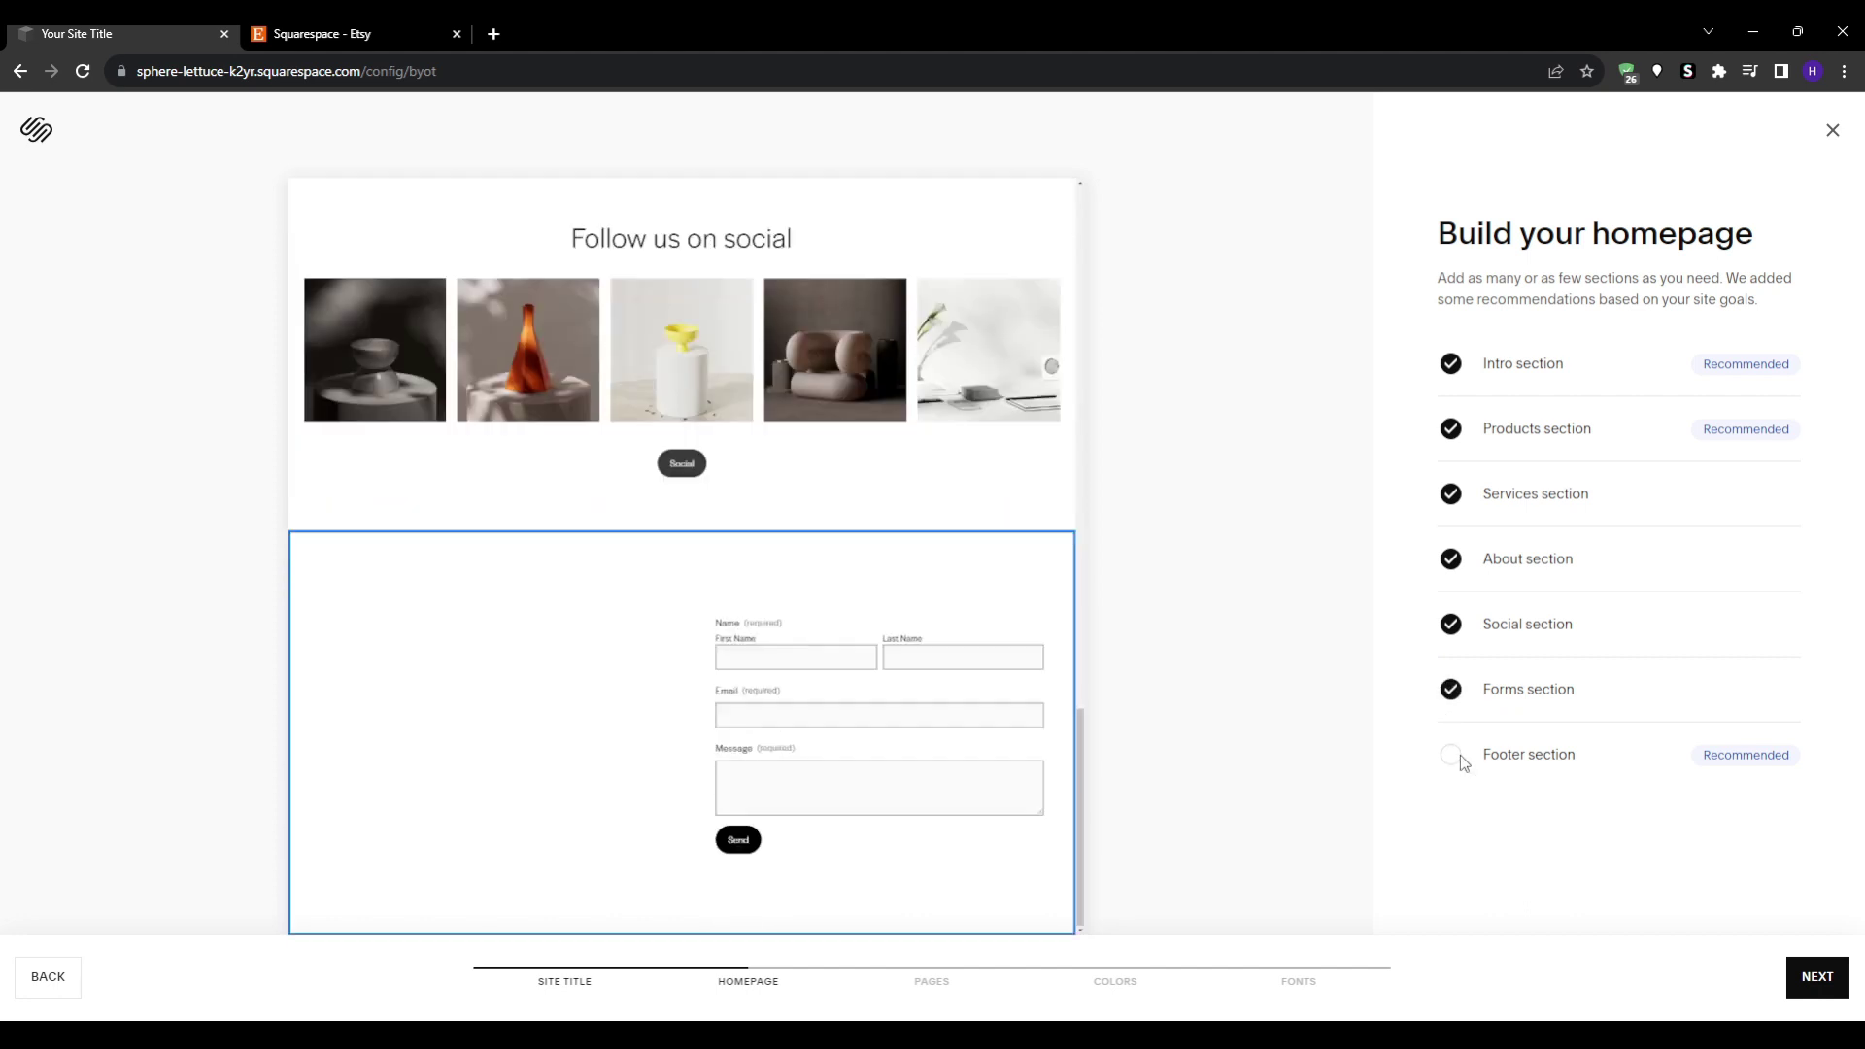
{"action": "left_click", "coordinate": [1814, 969]}
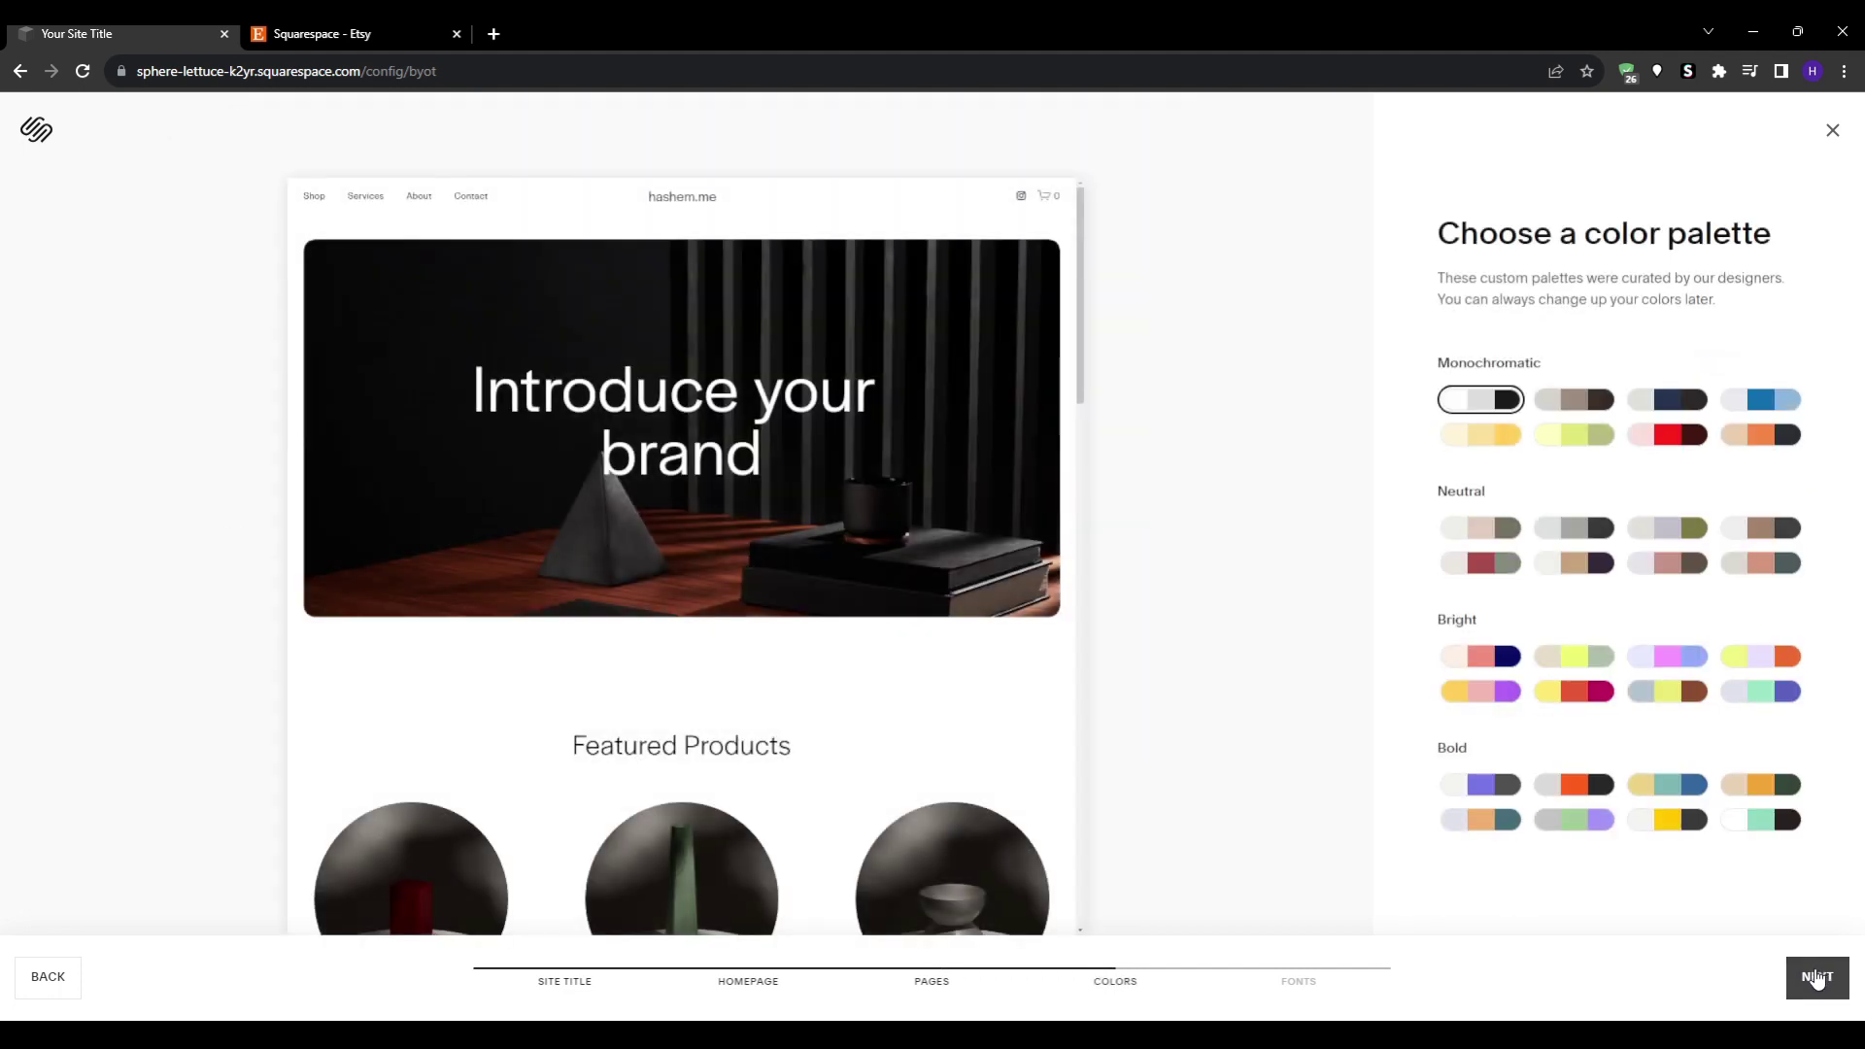
Accept the suggested colour palette and font pairing and finish the site setup
{"action": "left_click", "coordinate": [1815, 976]}
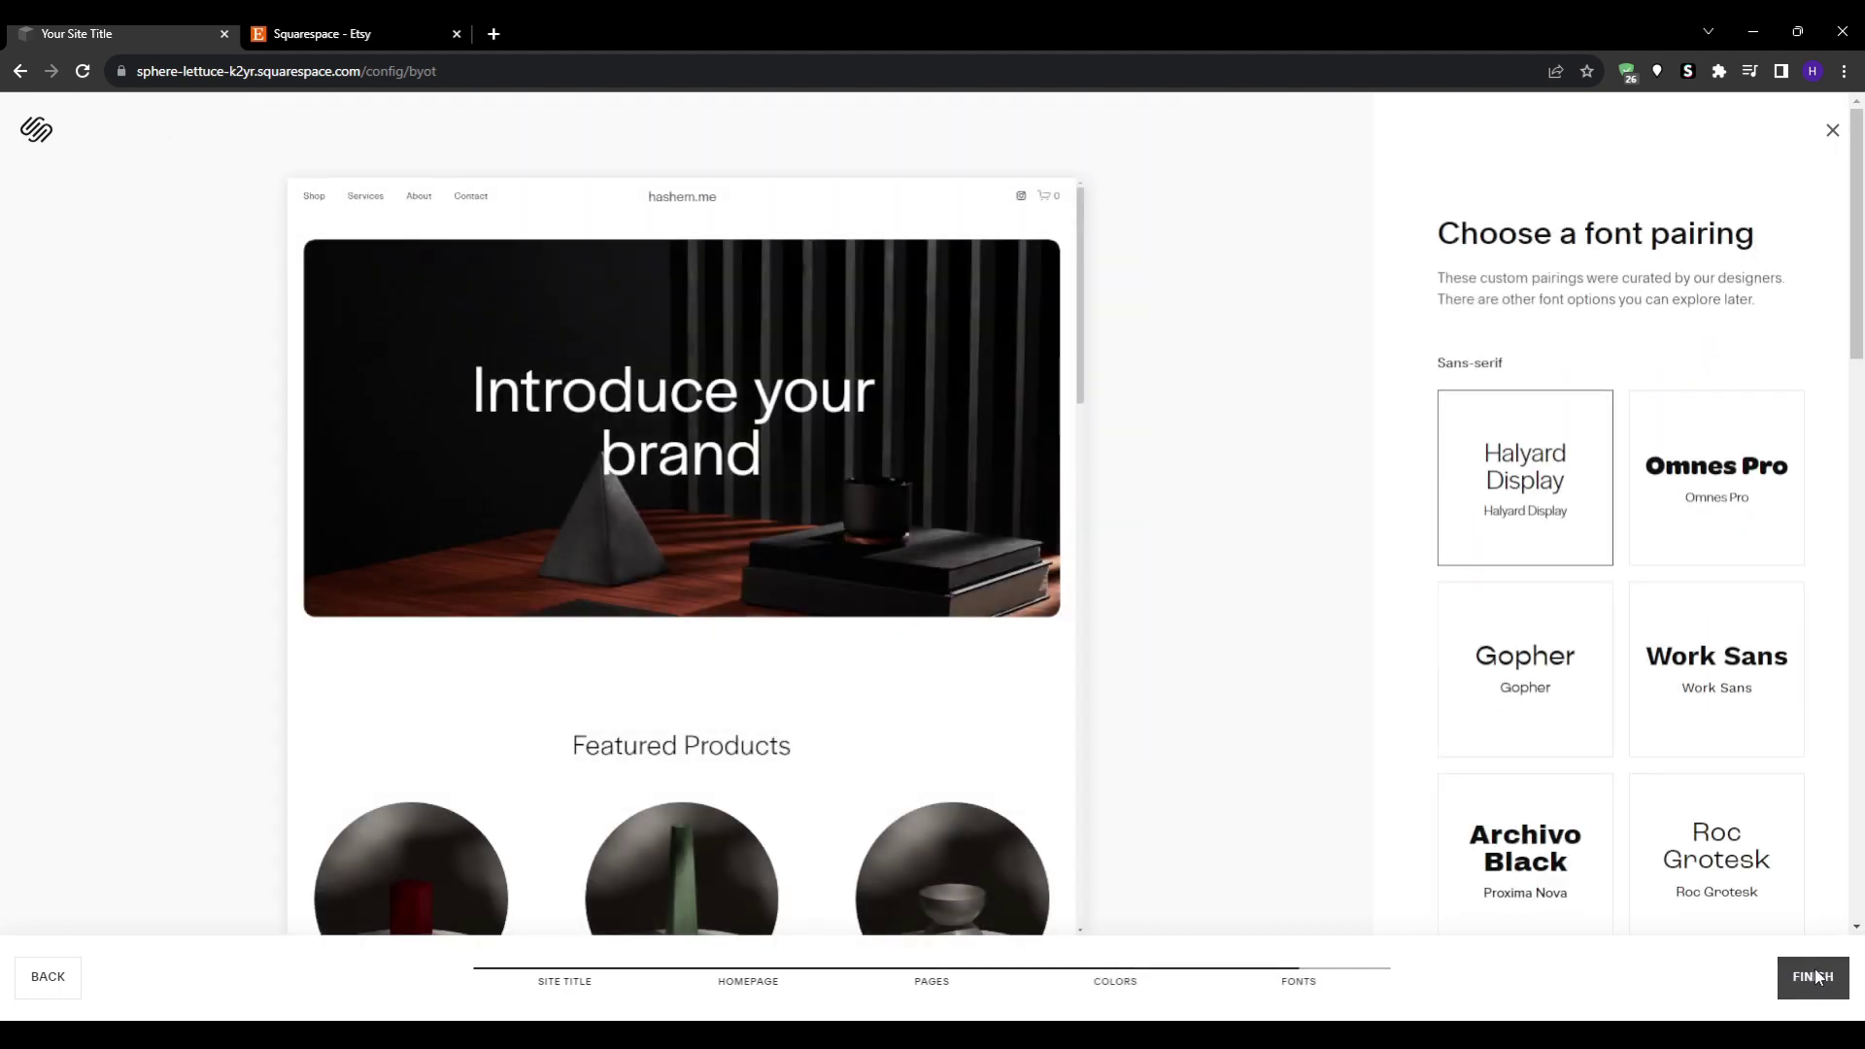
{"action": "left_click", "coordinate": [1815, 976]}
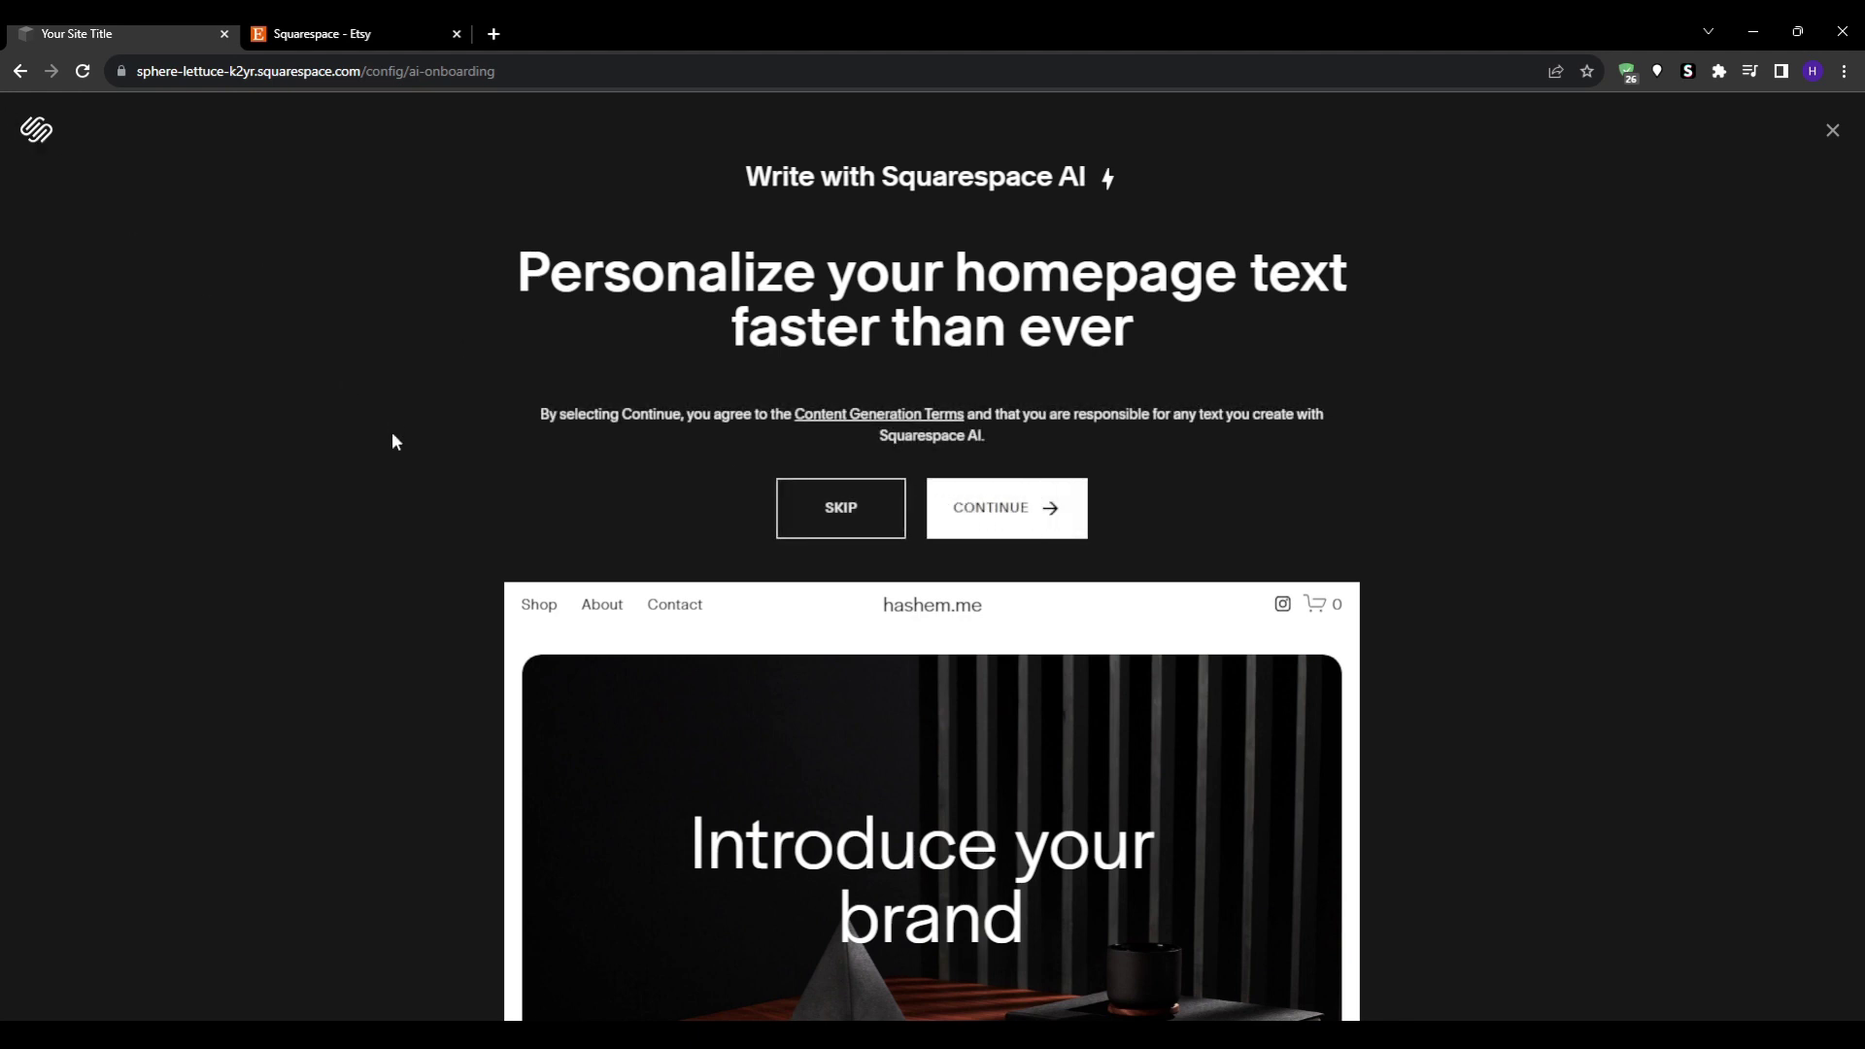
Skip the Squarespace AI homepage text offer to open the hashem.me dashboard
{"action": "left_click", "coordinate": [837, 528]}
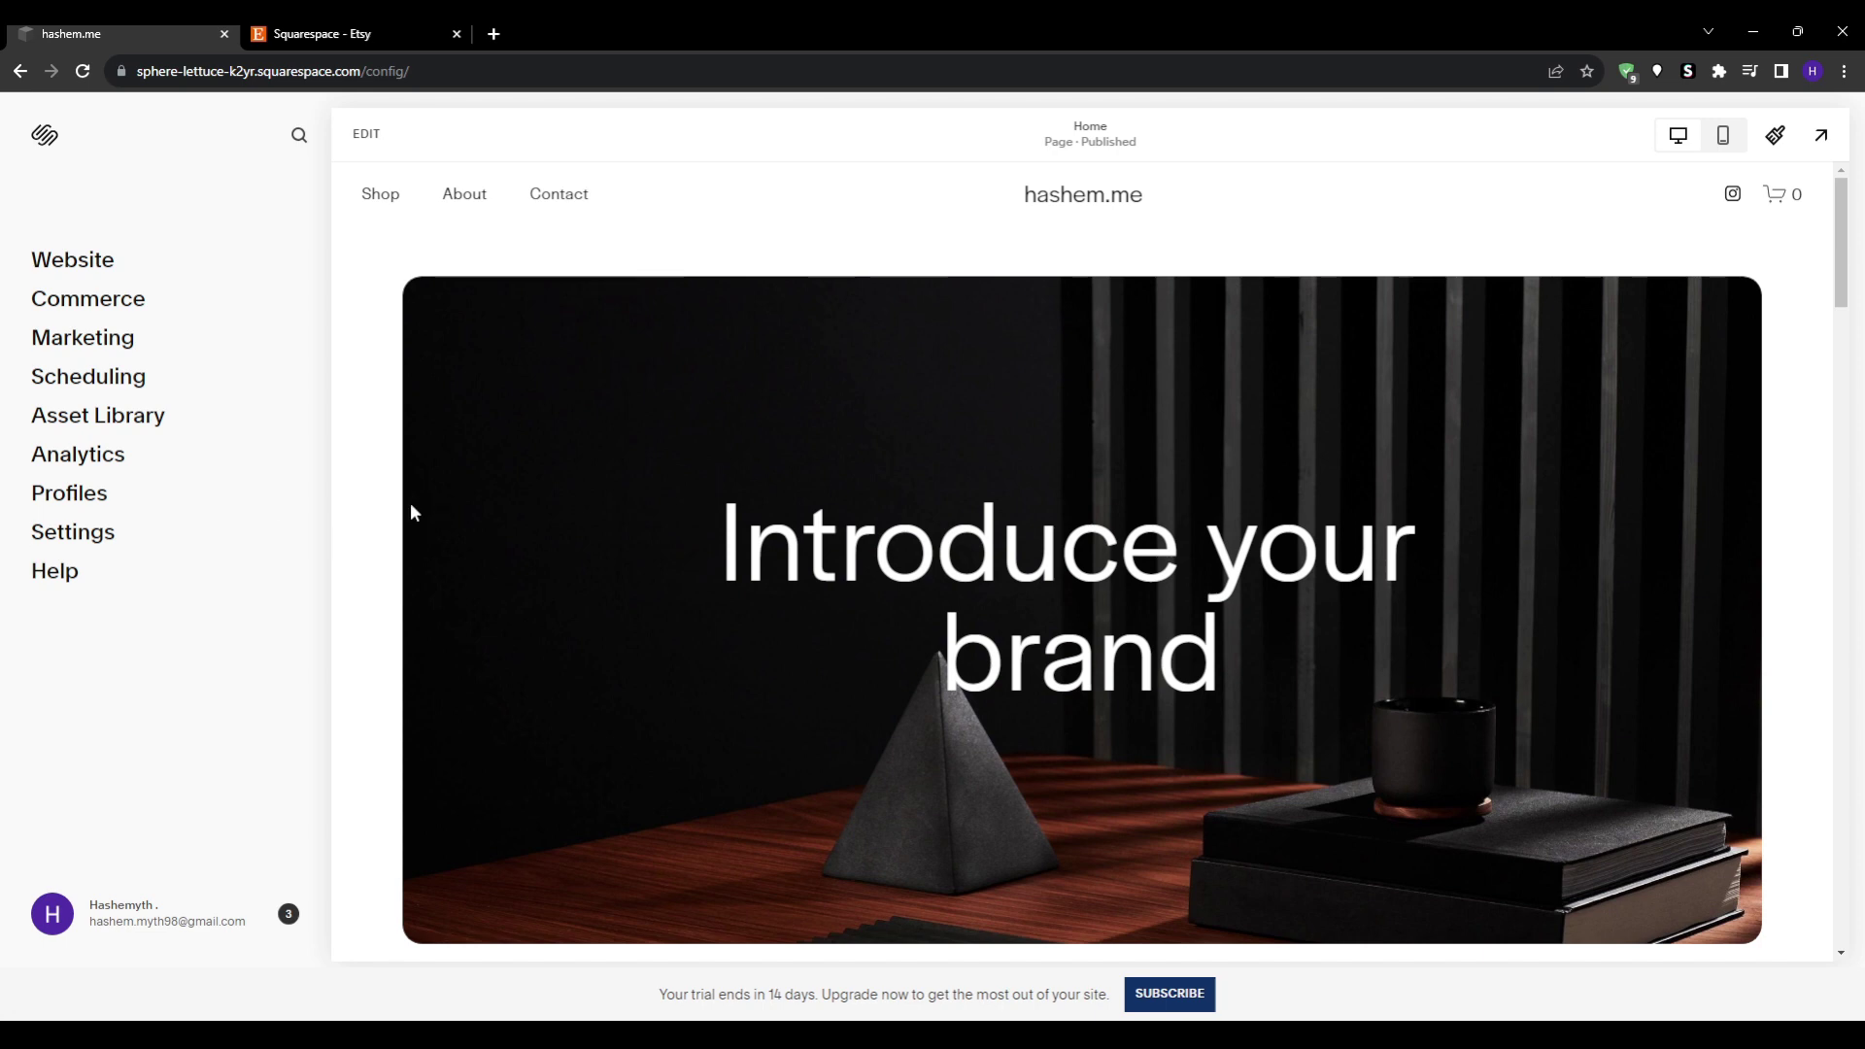
{"action": "scroll", "coordinate": [410, 512], "scroll_direction": "down", "scroll_amount": 2}
{"action": "scroll", "coordinate": [411, 512], "scroll_direction": "down", "scroll_amount": 3}
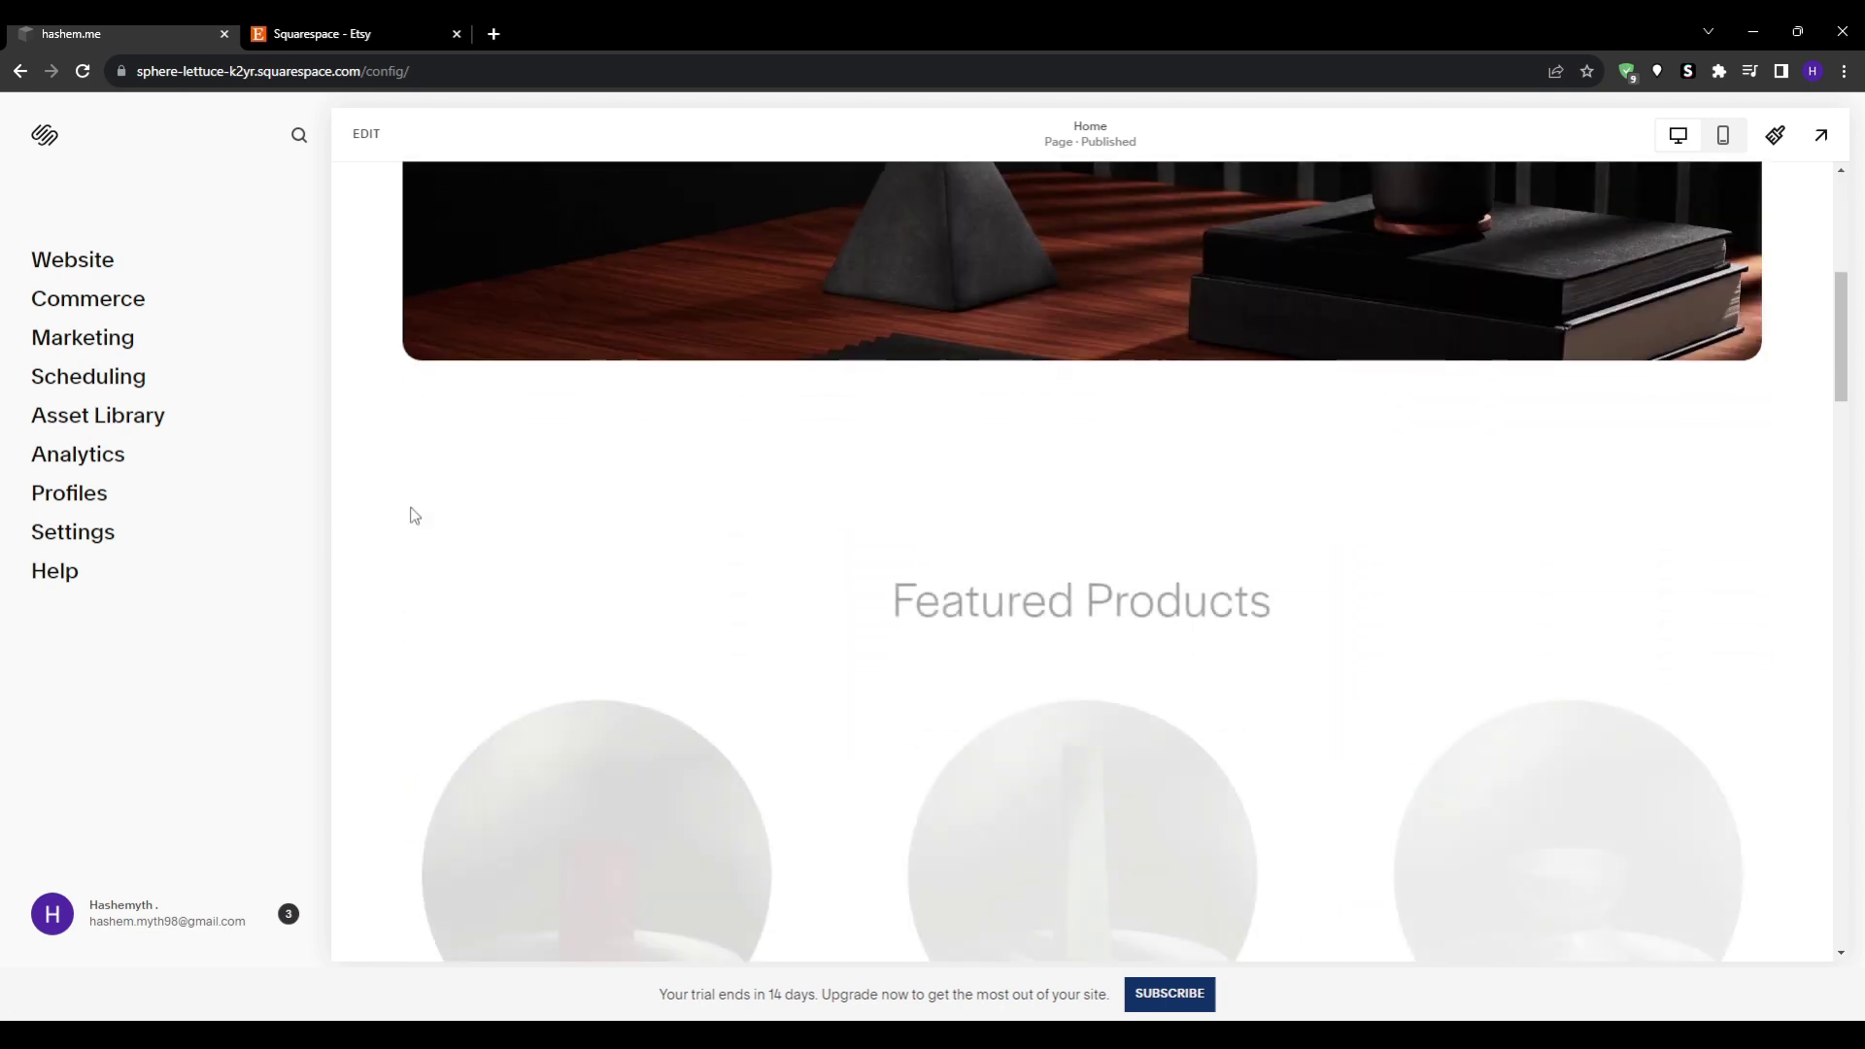
{"action": "scroll", "coordinate": [405, 513], "scroll_direction": "down", "scroll_amount": 1}
{"action": "scroll", "coordinate": [404, 514], "scroll_direction": "down", "scroll_amount": 1}
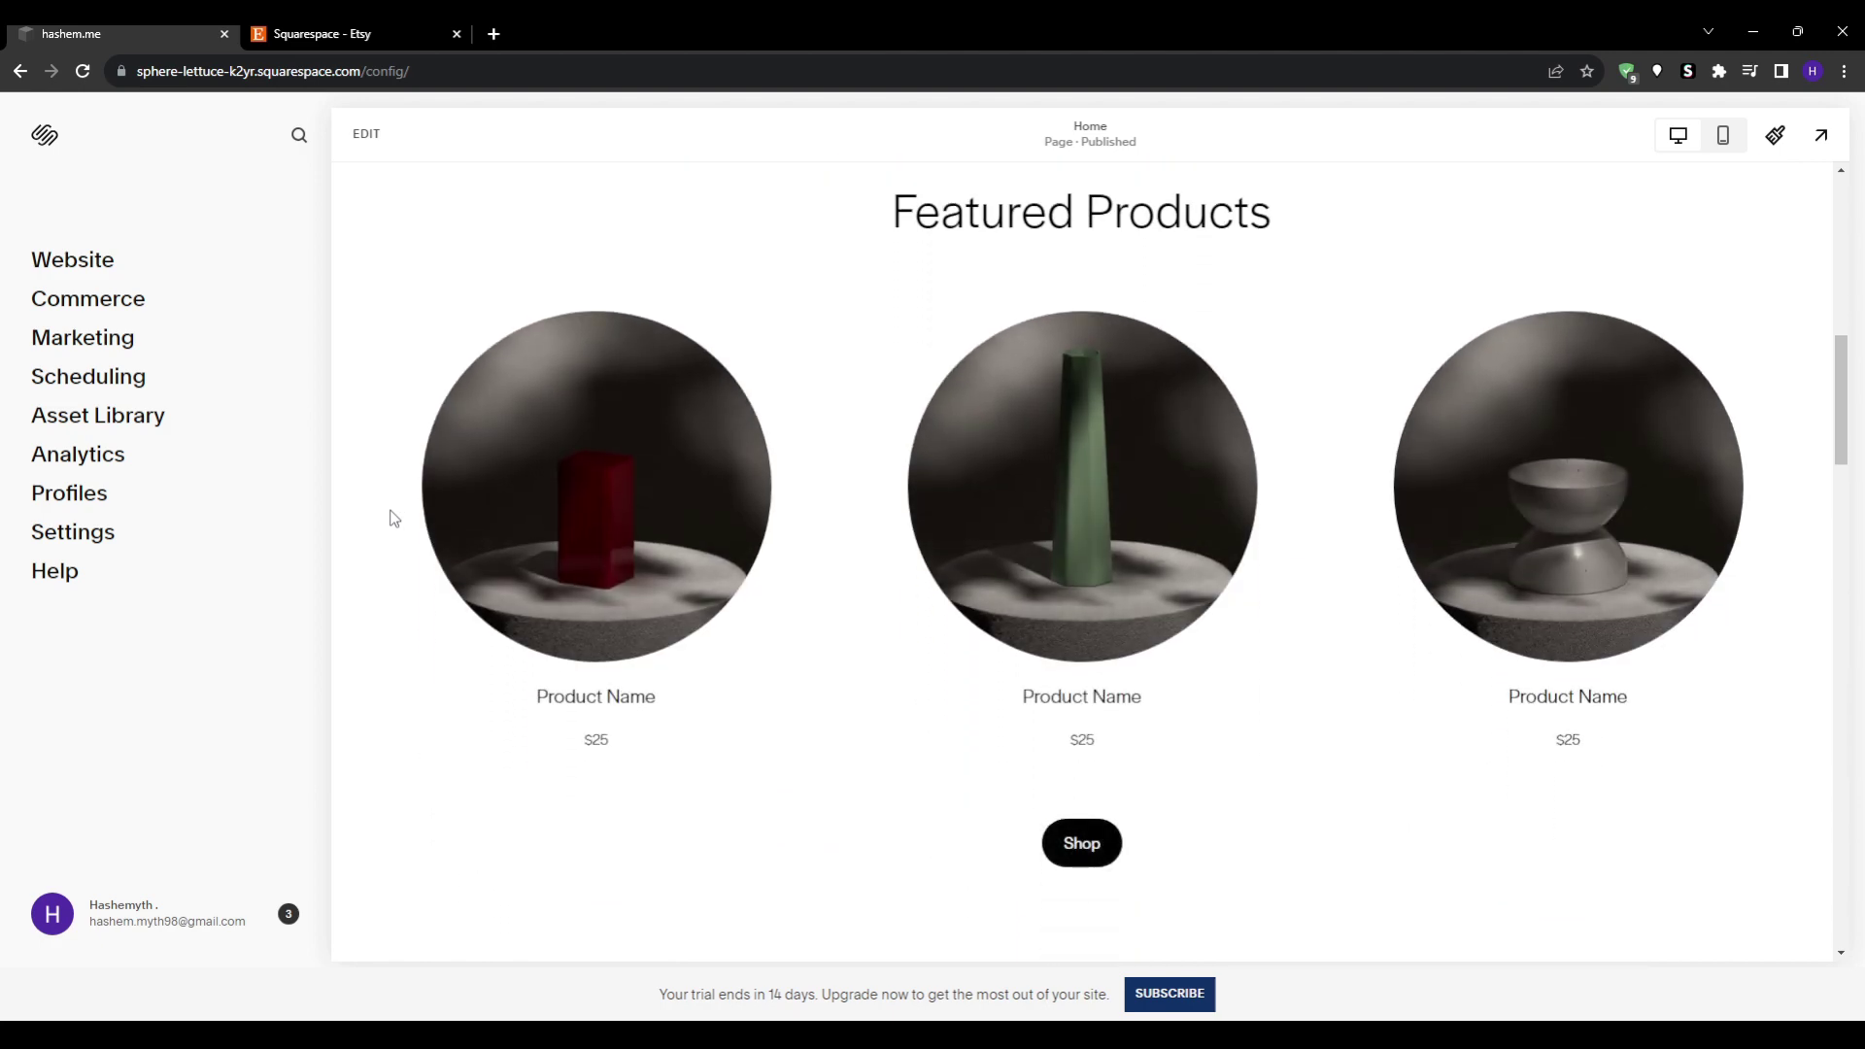
{"action": "scroll", "coordinate": [391, 518], "scroll_direction": "down", "scroll_amount": 4}
{"action": "scroll", "coordinate": [391, 522], "scroll_direction": "down", "scroll_amount": 2}
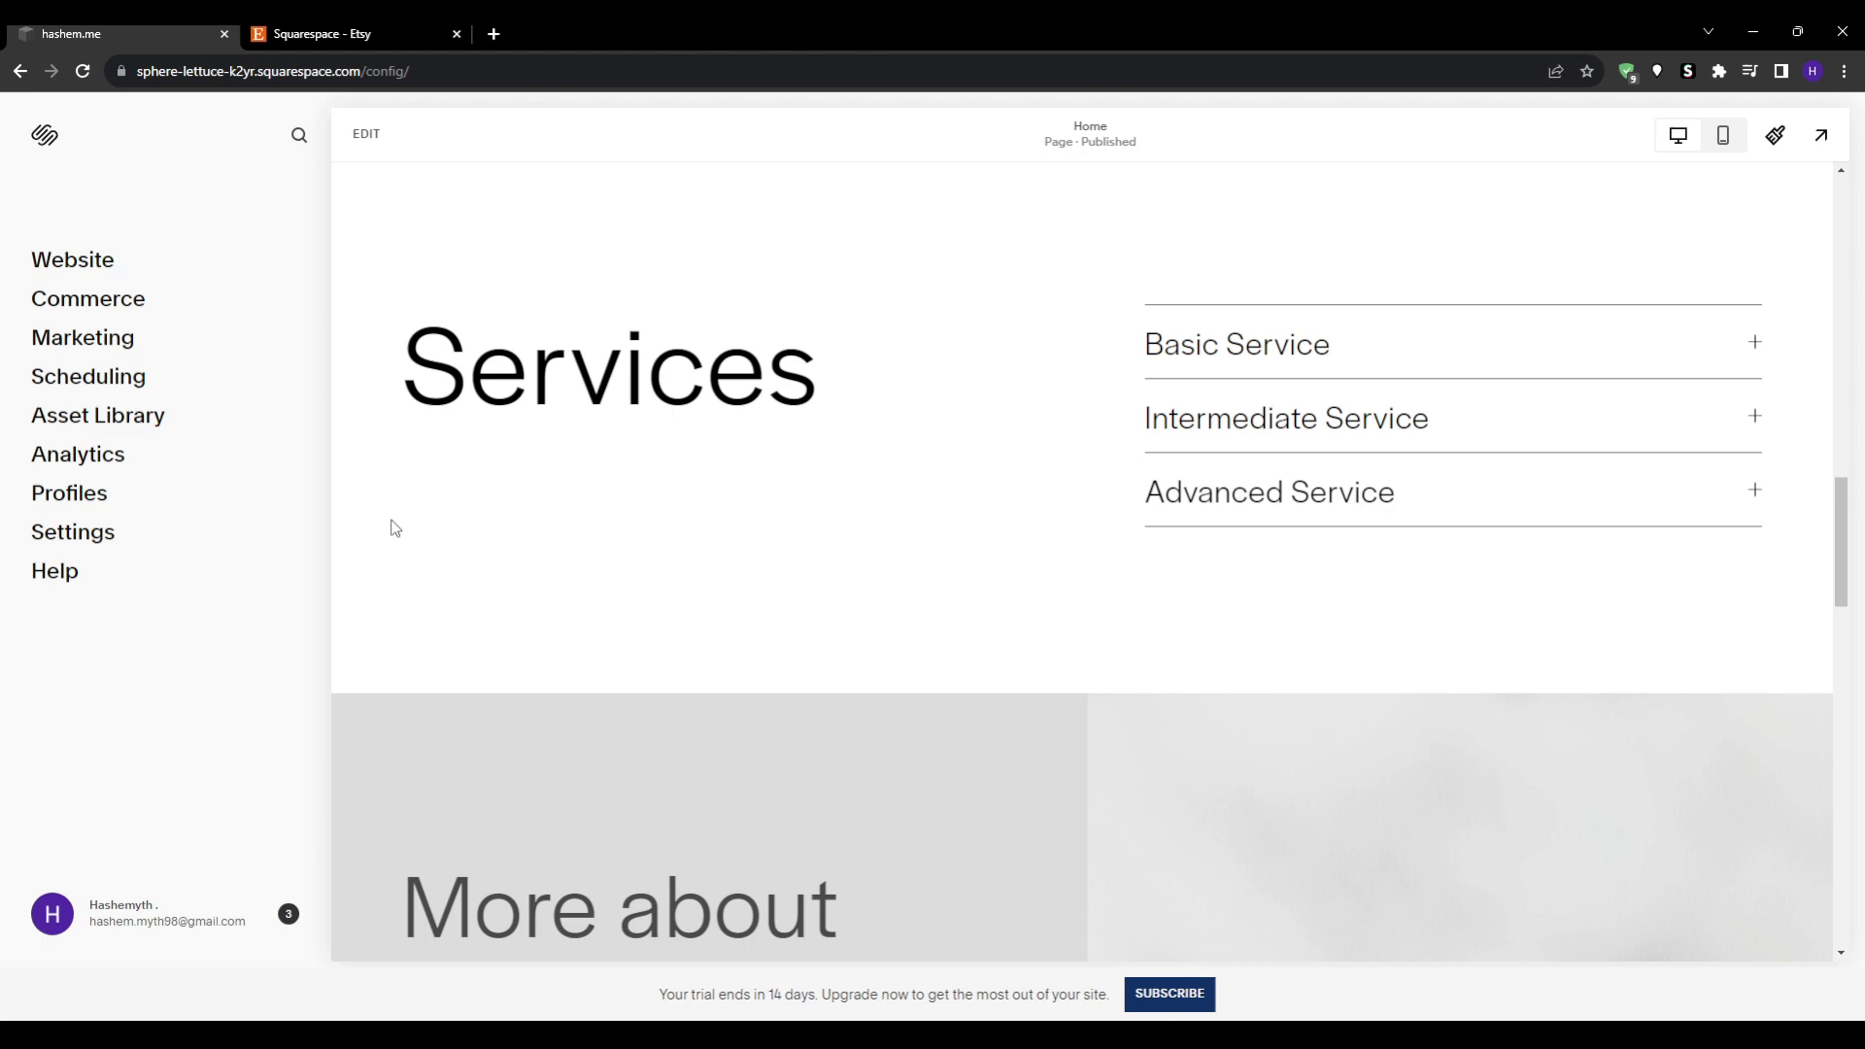
{"action": "scroll", "coordinate": [387, 526], "scroll_direction": "up", "scroll_amount": 4}
{"action": "scroll", "coordinate": [384, 529], "scroll_direction": "up", "scroll_amount": 3}
{"action": "scroll", "coordinate": [383, 532], "scroll_direction": "up", "scroll_amount": 3}
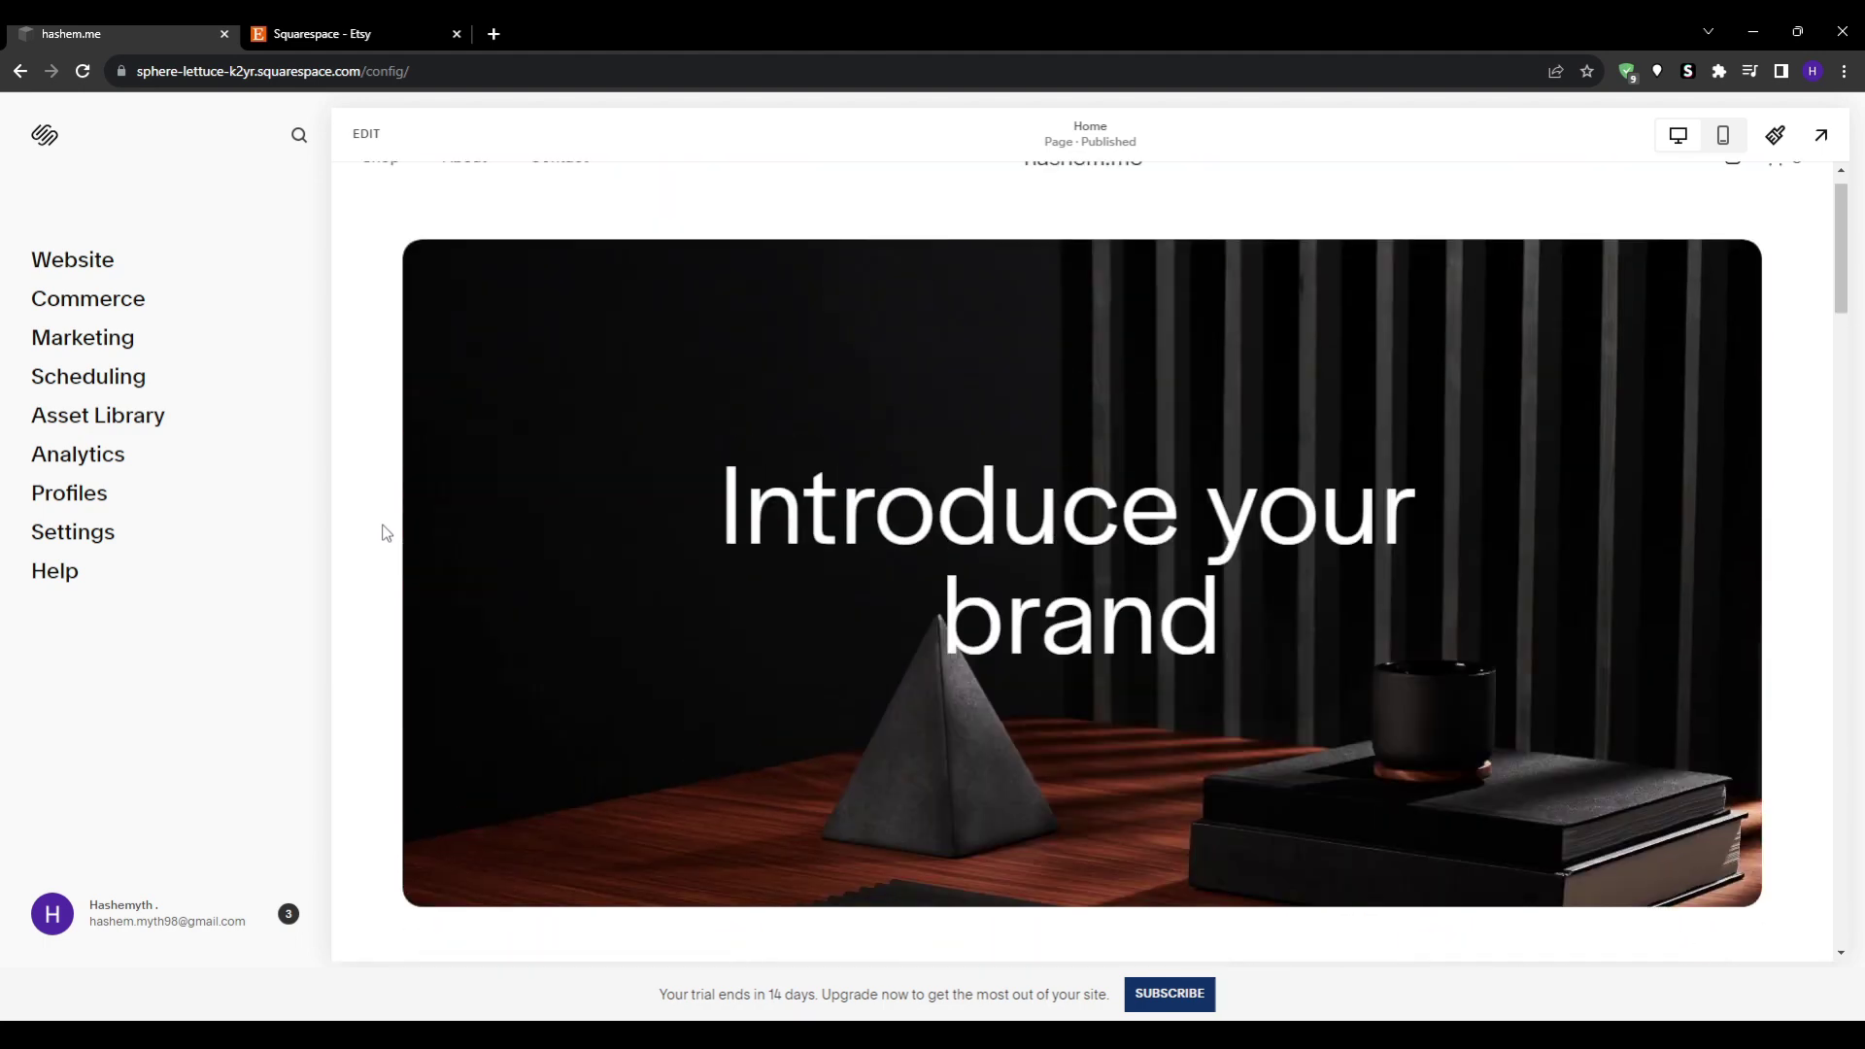
{"action": "scroll", "coordinate": [382, 532], "scroll_direction": "up", "scroll_amount": 1}
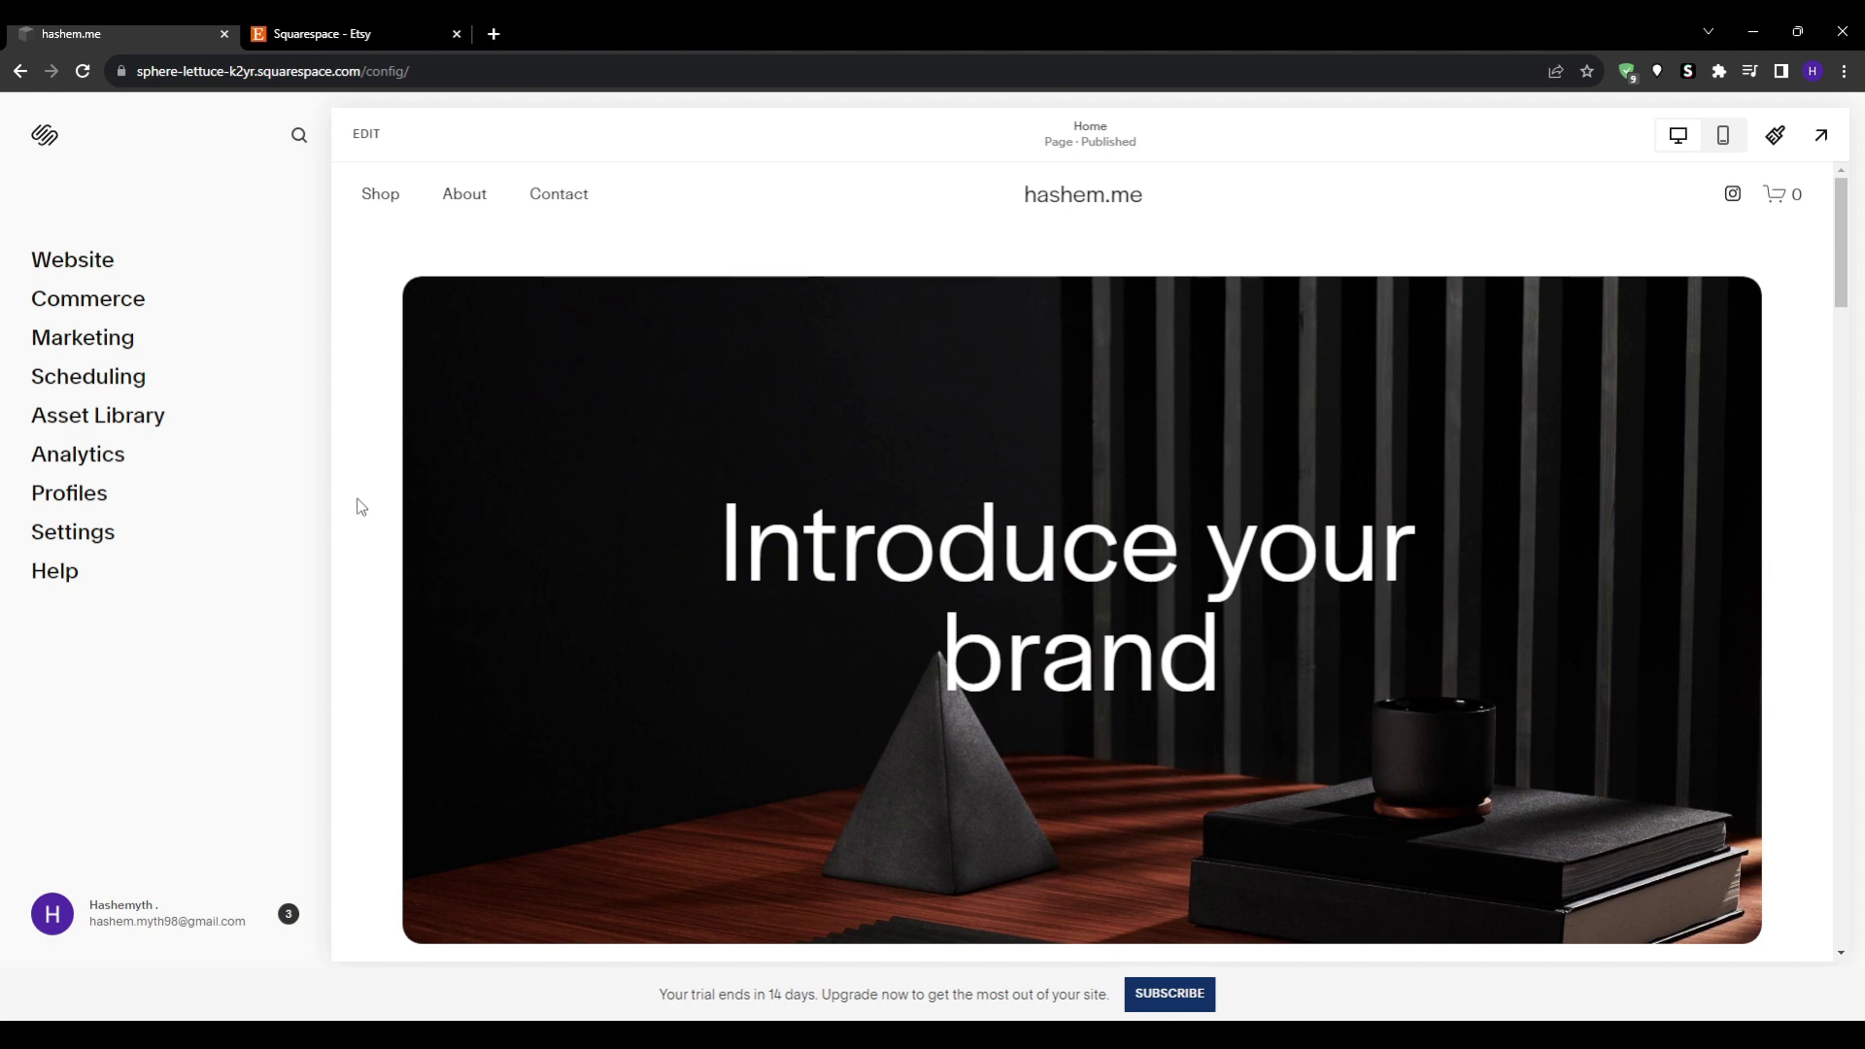
{"action": "scroll", "coordinate": [360, 506], "scroll_direction": "down", "scroll_amount": 1}
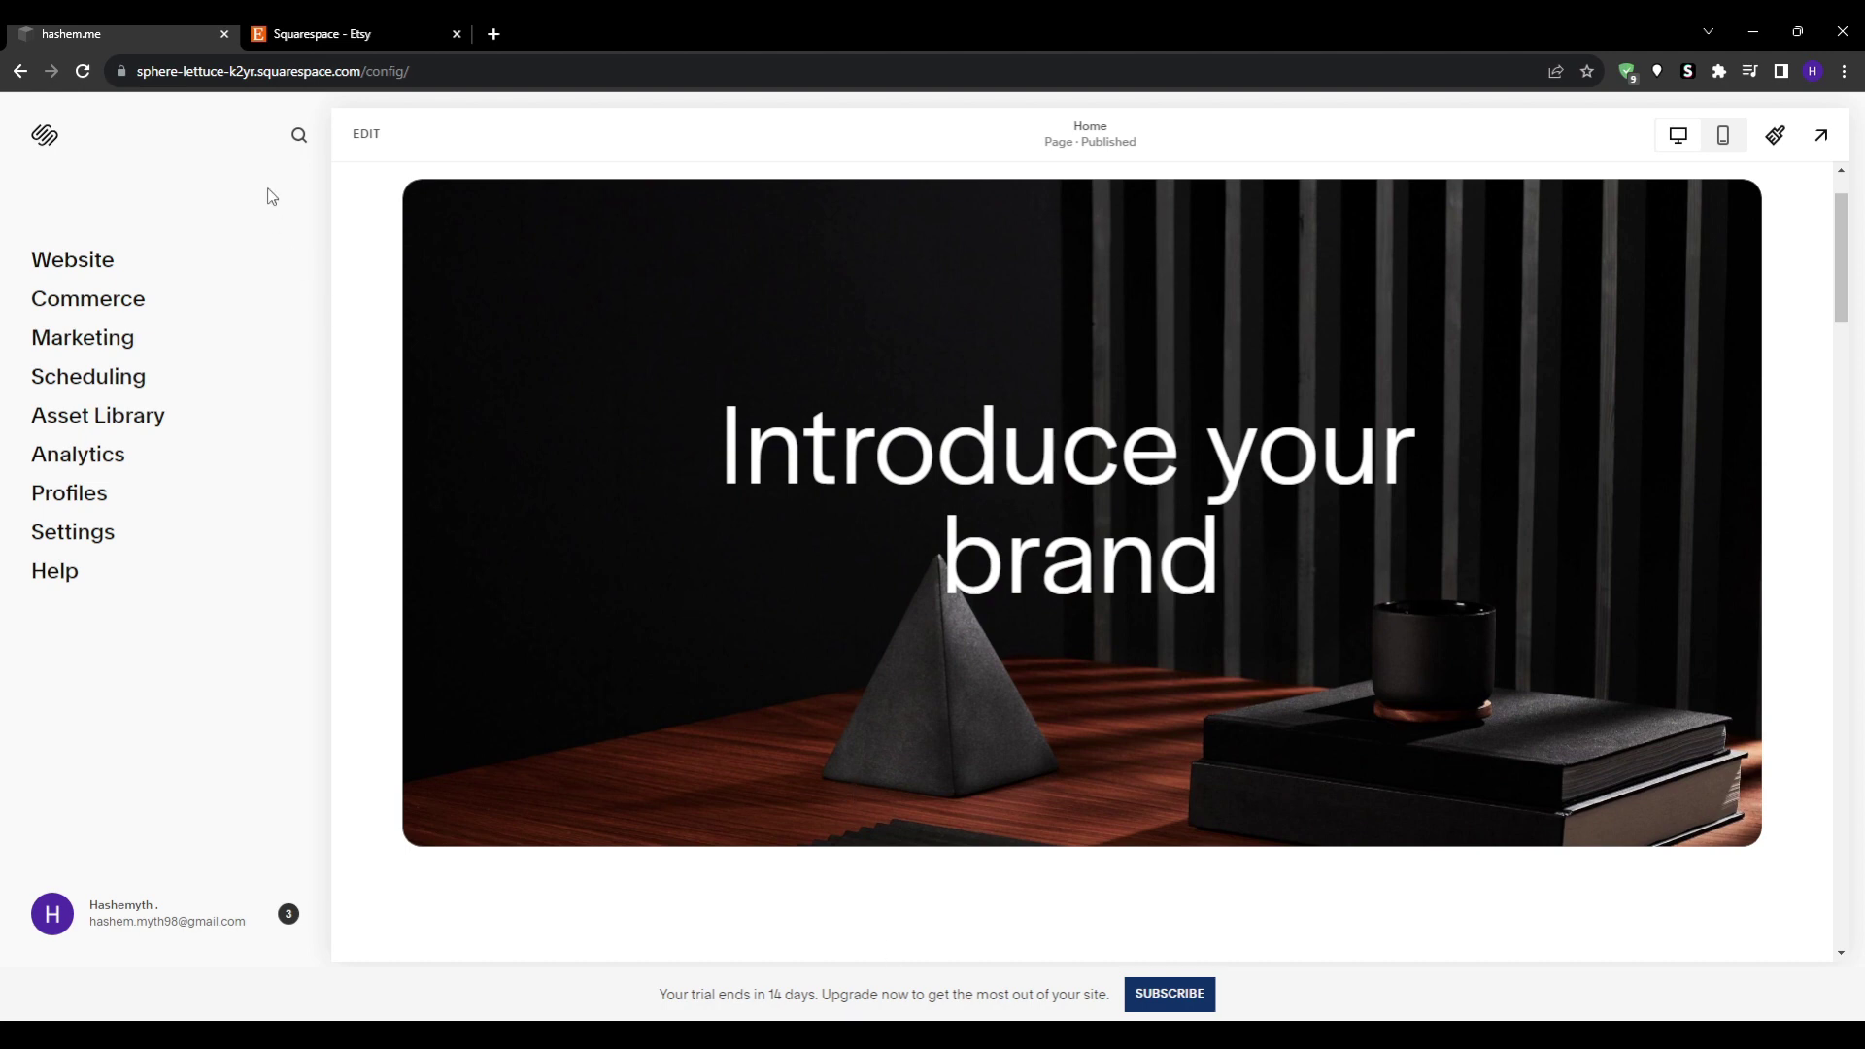
From the Etsy Squarespace search results, open the DreamShackStore Luxury Squarespace Template listing
{"action": "left_click", "coordinate": [345, 32]}
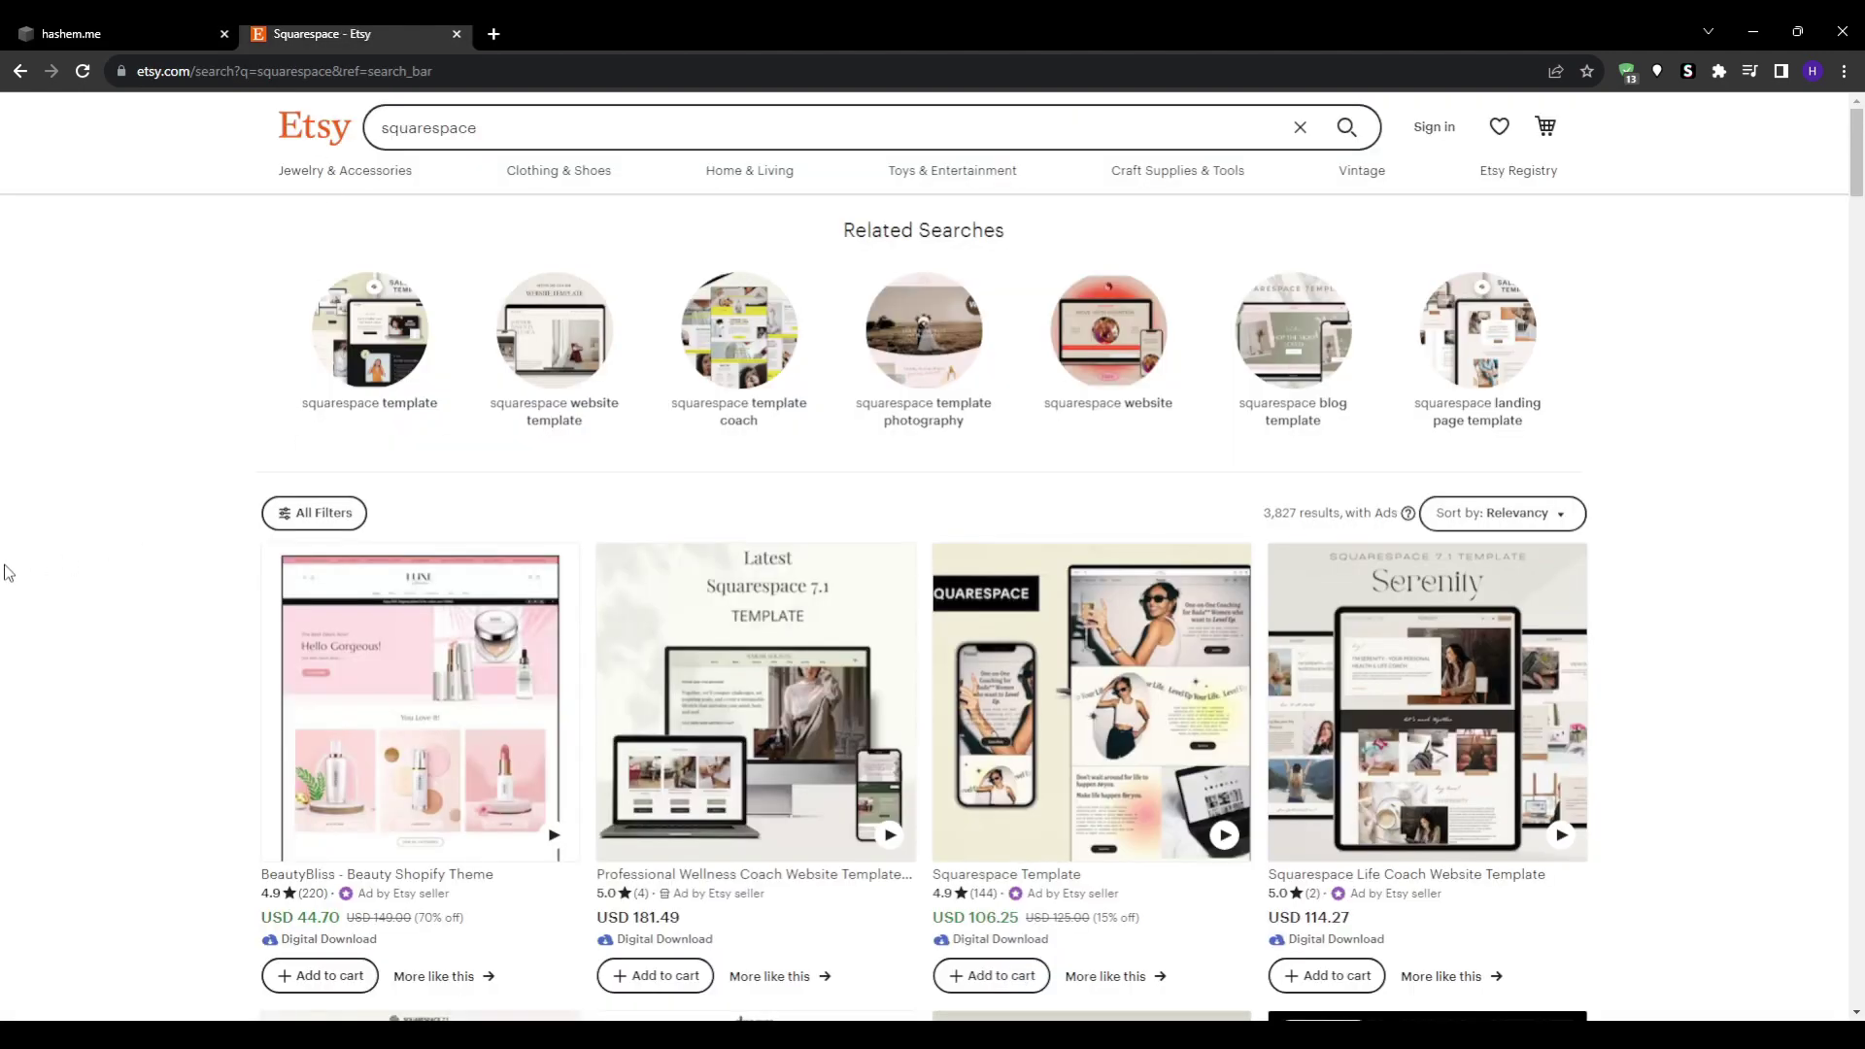
{"action": "scroll", "coordinate": [5, 577], "scroll_direction": "down", "scroll_amount": 1}
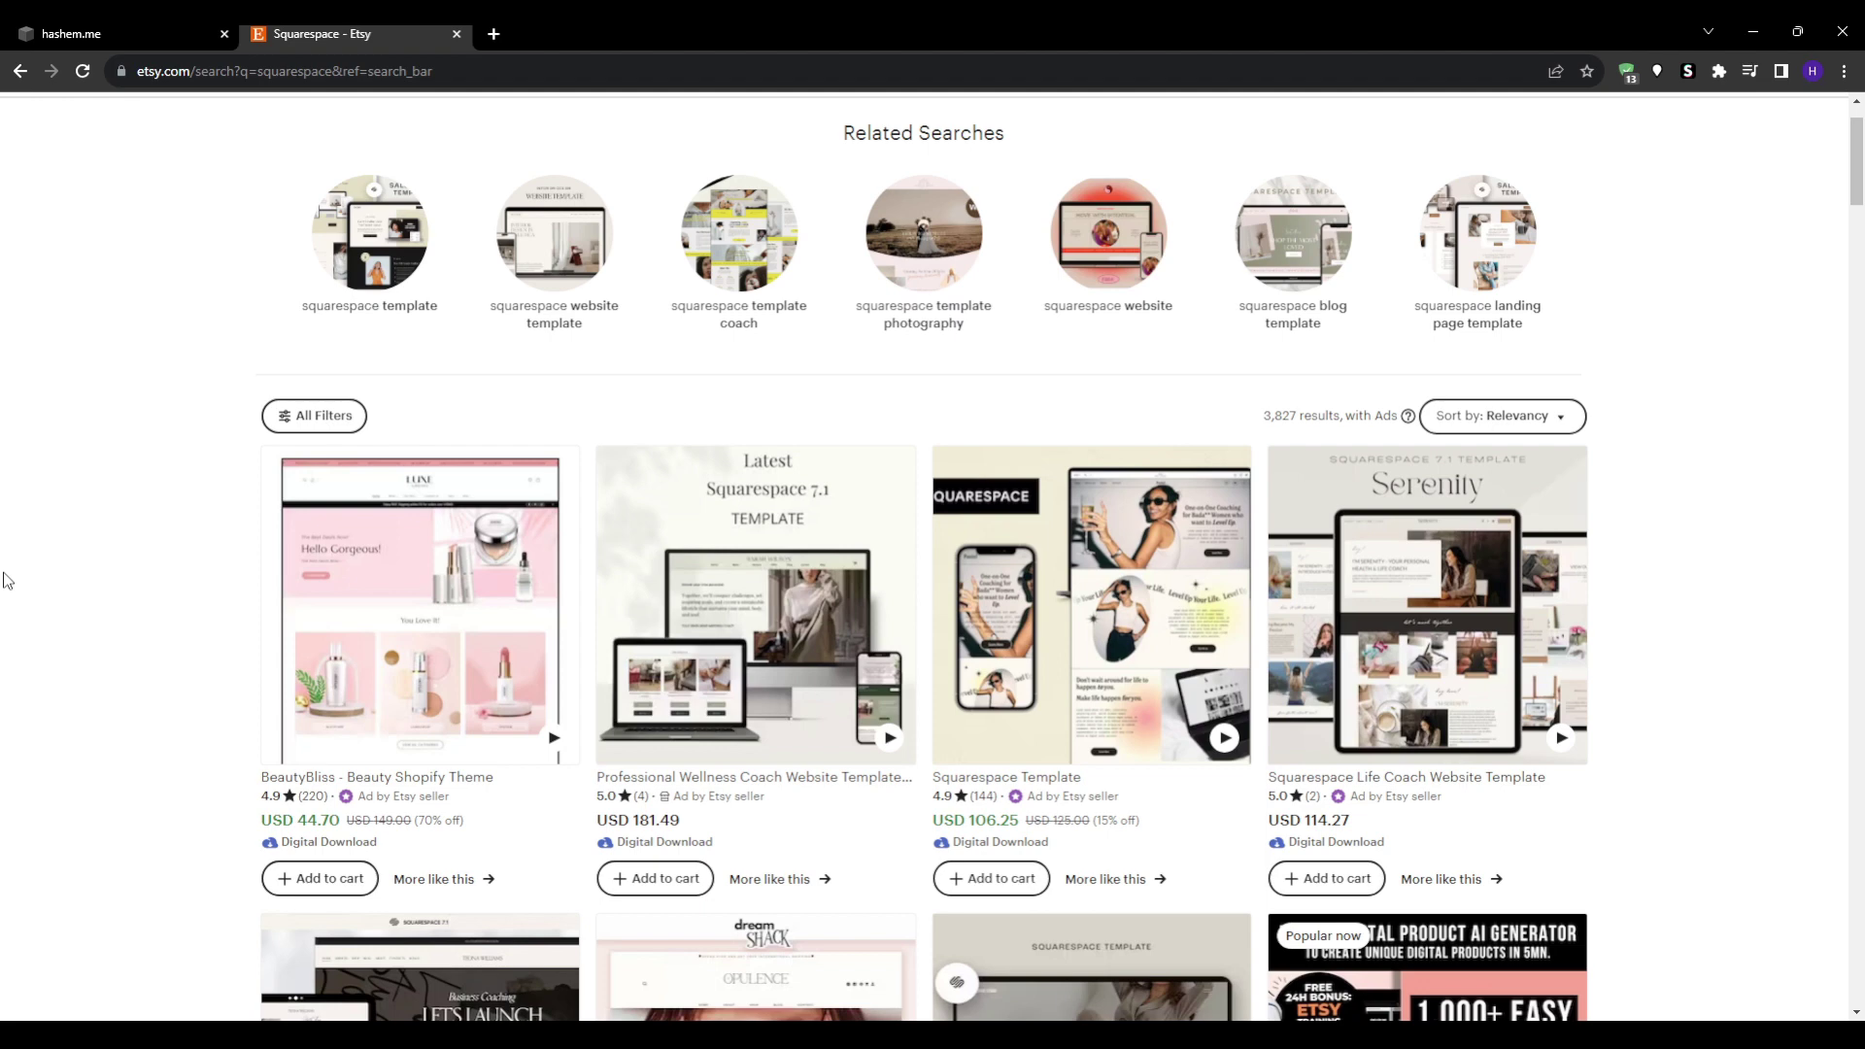
{"action": "scroll", "coordinate": [4, 583], "scroll_direction": "down", "scroll_amount": 2}
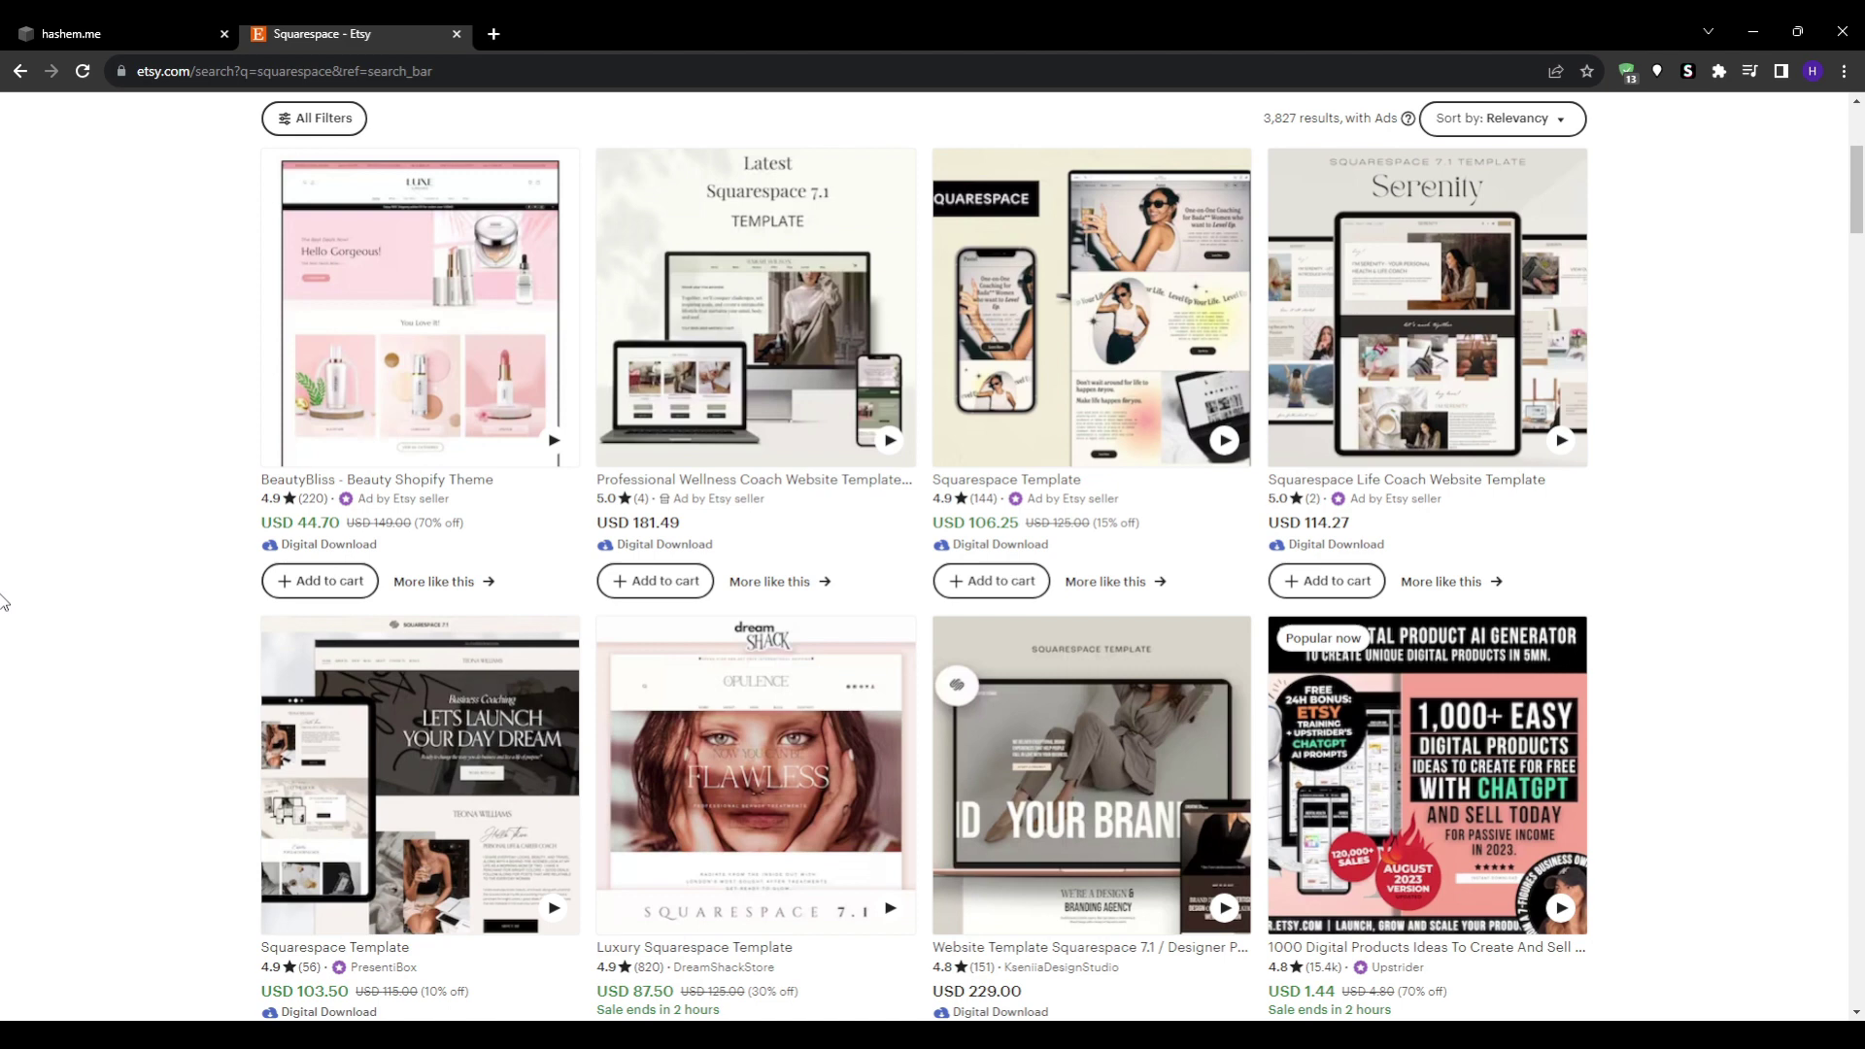
{"action": "scroll", "coordinate": [3, 597], "scroll_direction": "down", "scroll_amount": 2}
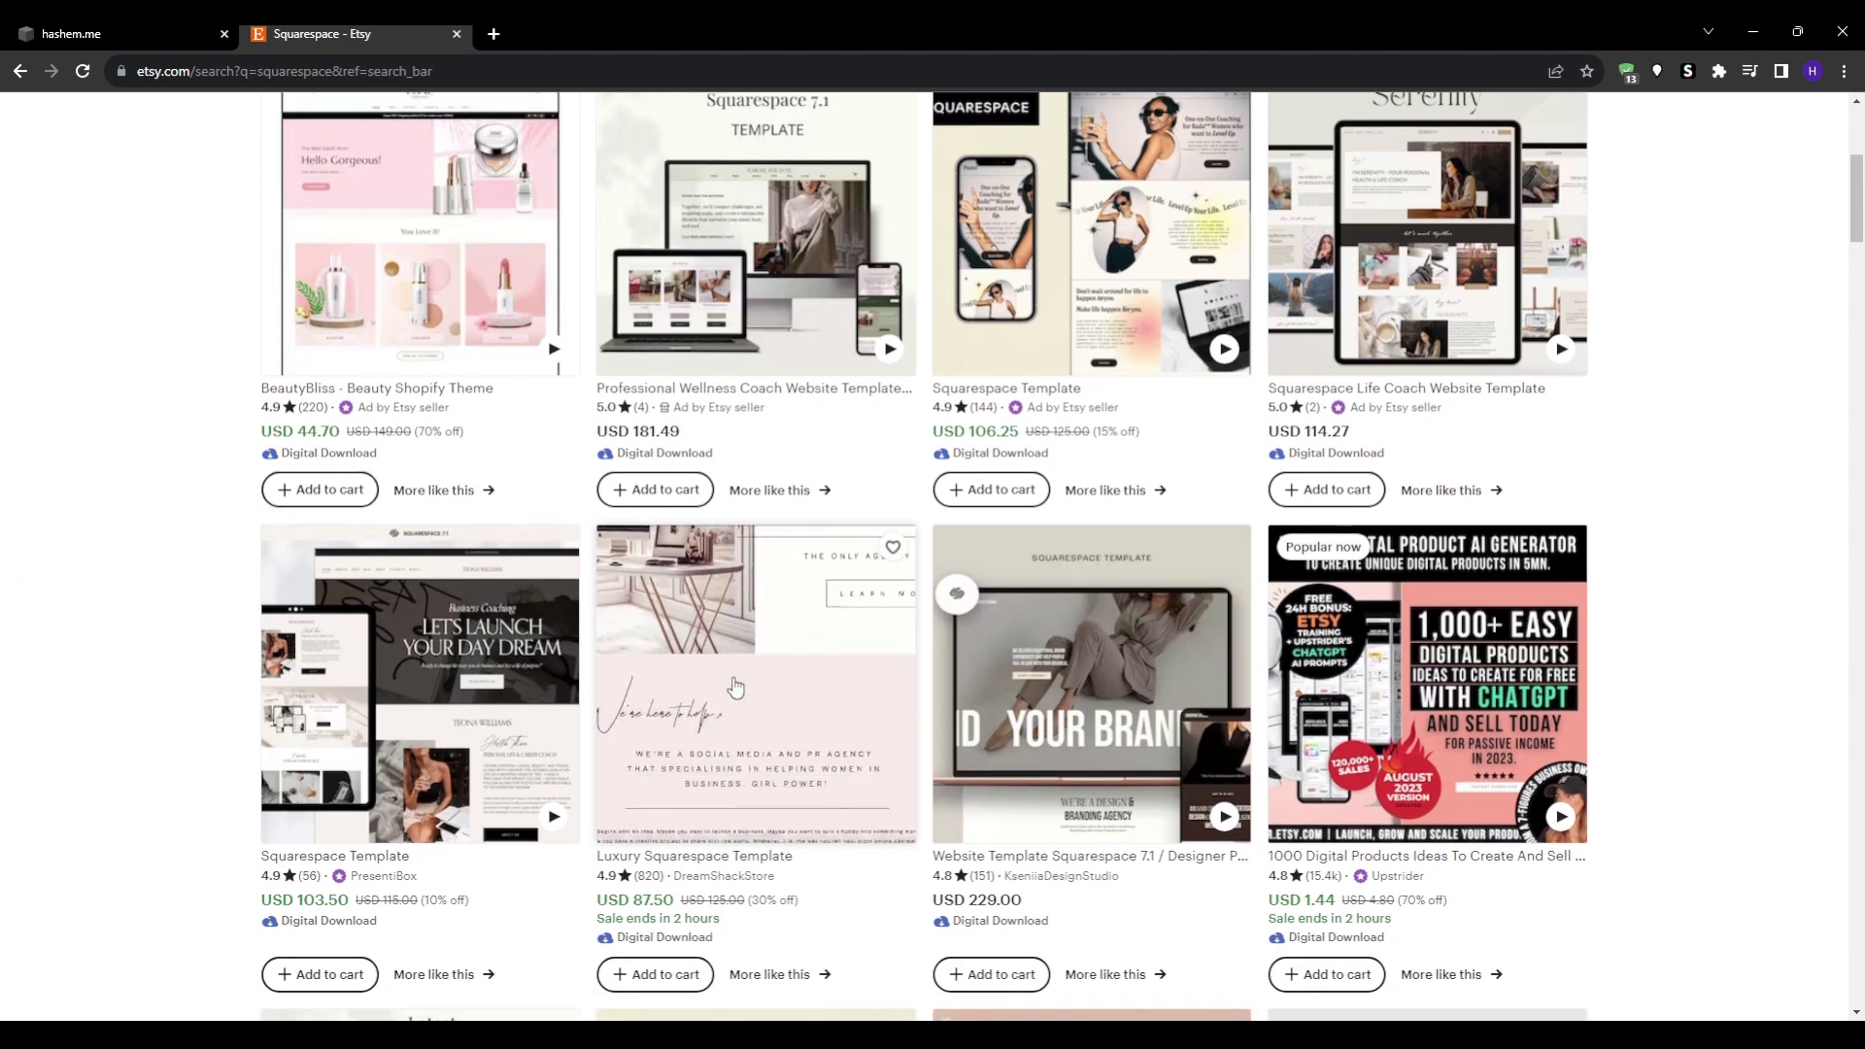
{"action": "left_click", "coordinate": [735, 684]}
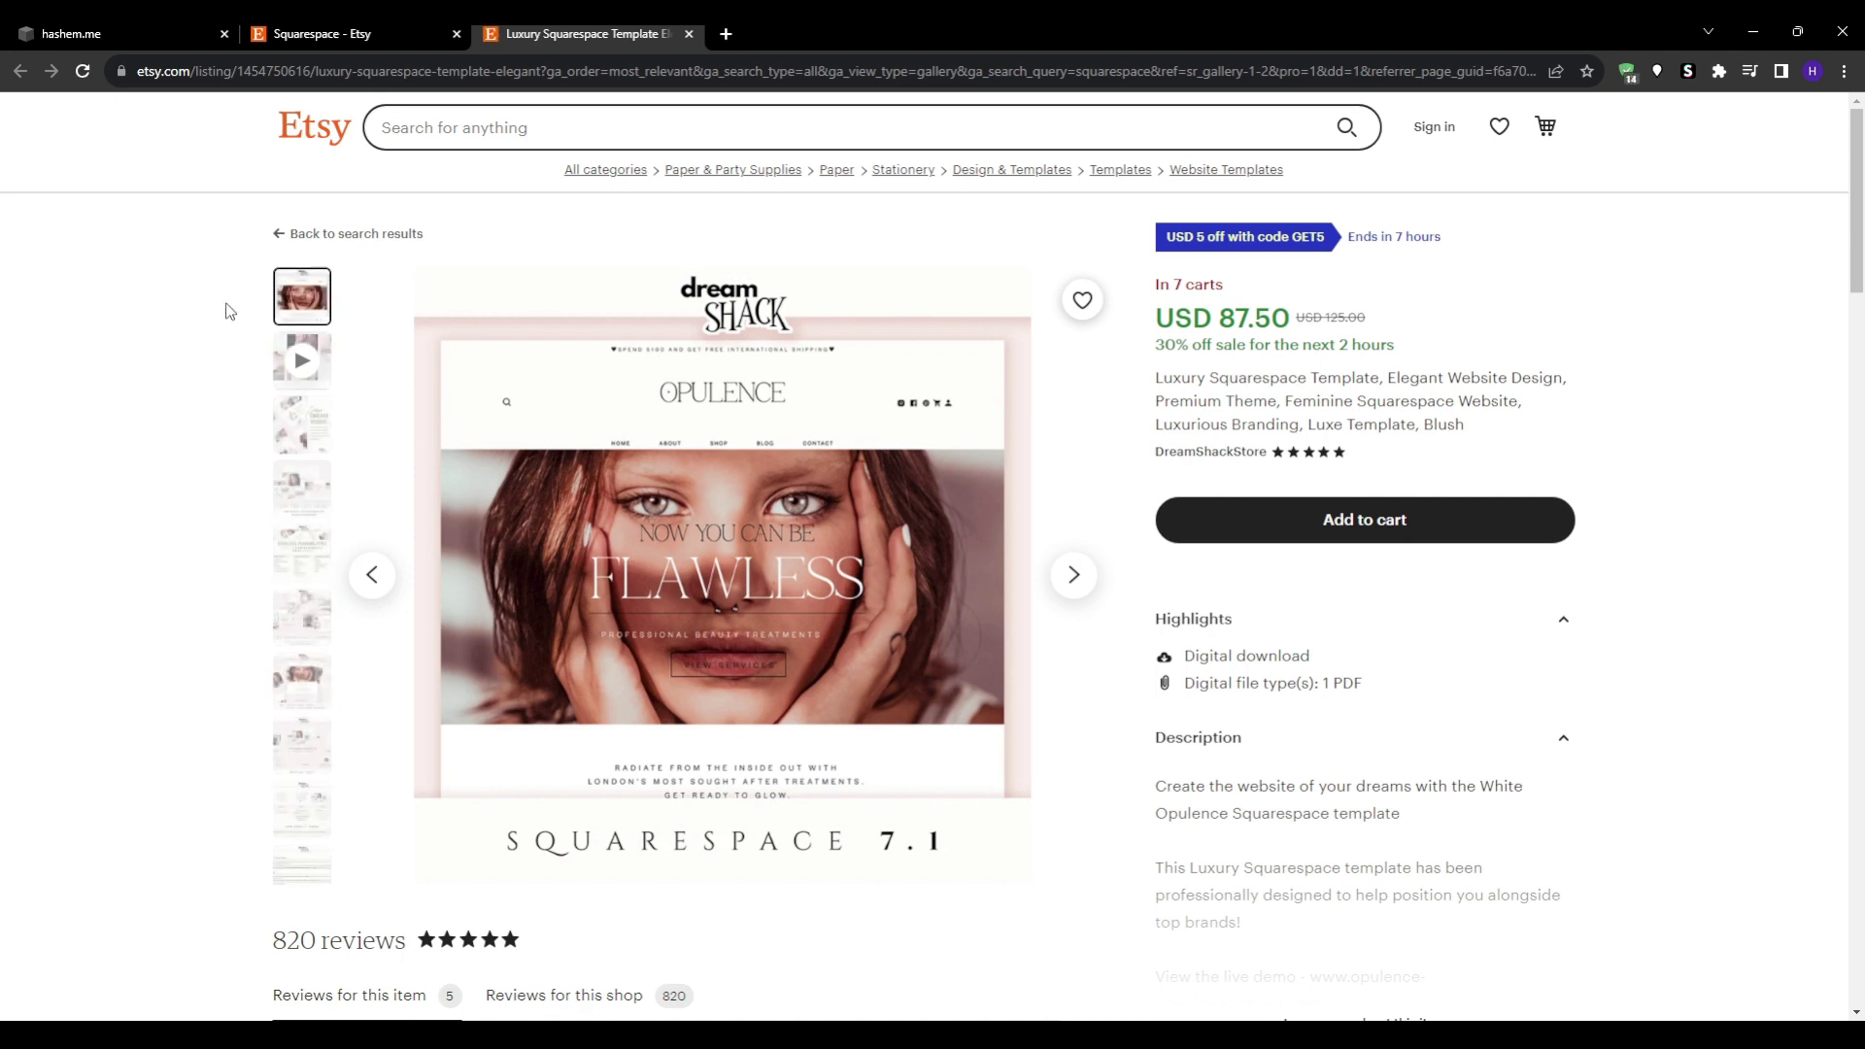
Show the 'Create your Dream Website' slide and select the Digital download and PDF highlight lines
{"action": "left_click", "coordinate": [305, 425]}
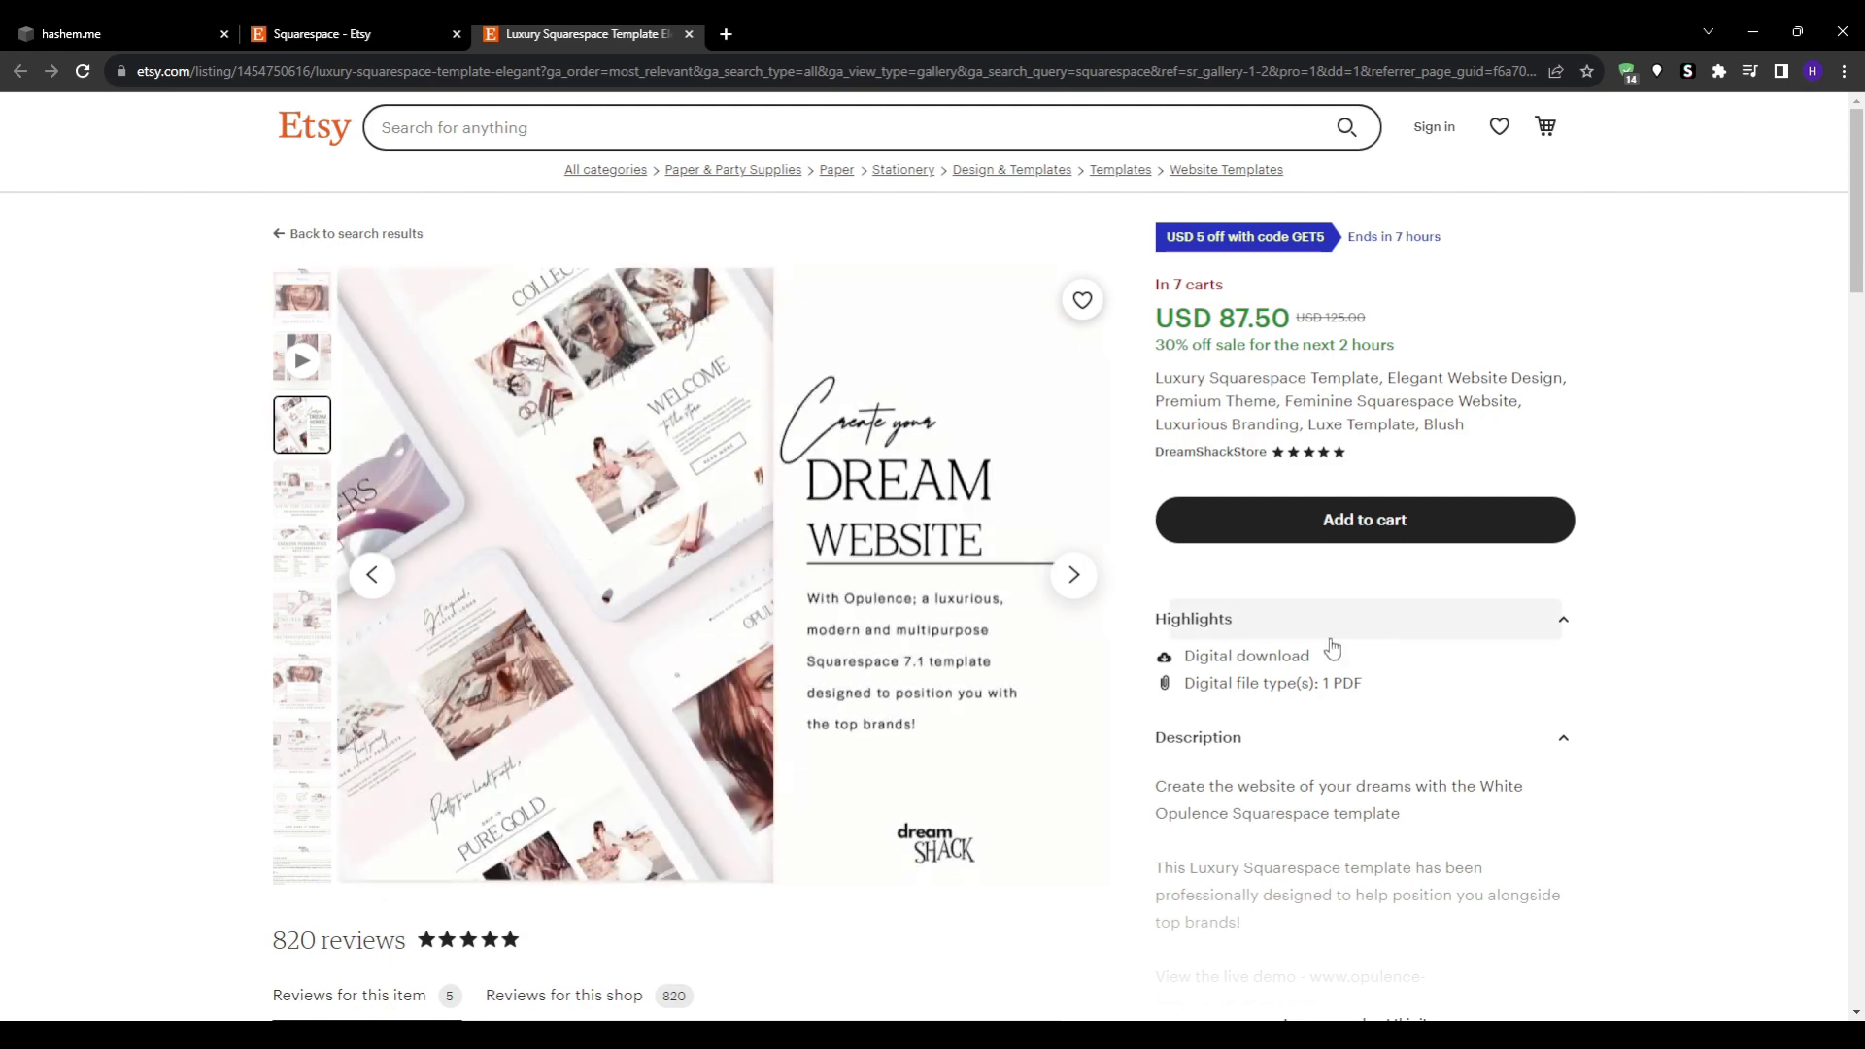
{"action": "left_click_drag", "start_coordinate": [1318, 657], "coordinate": [1182, 657]}
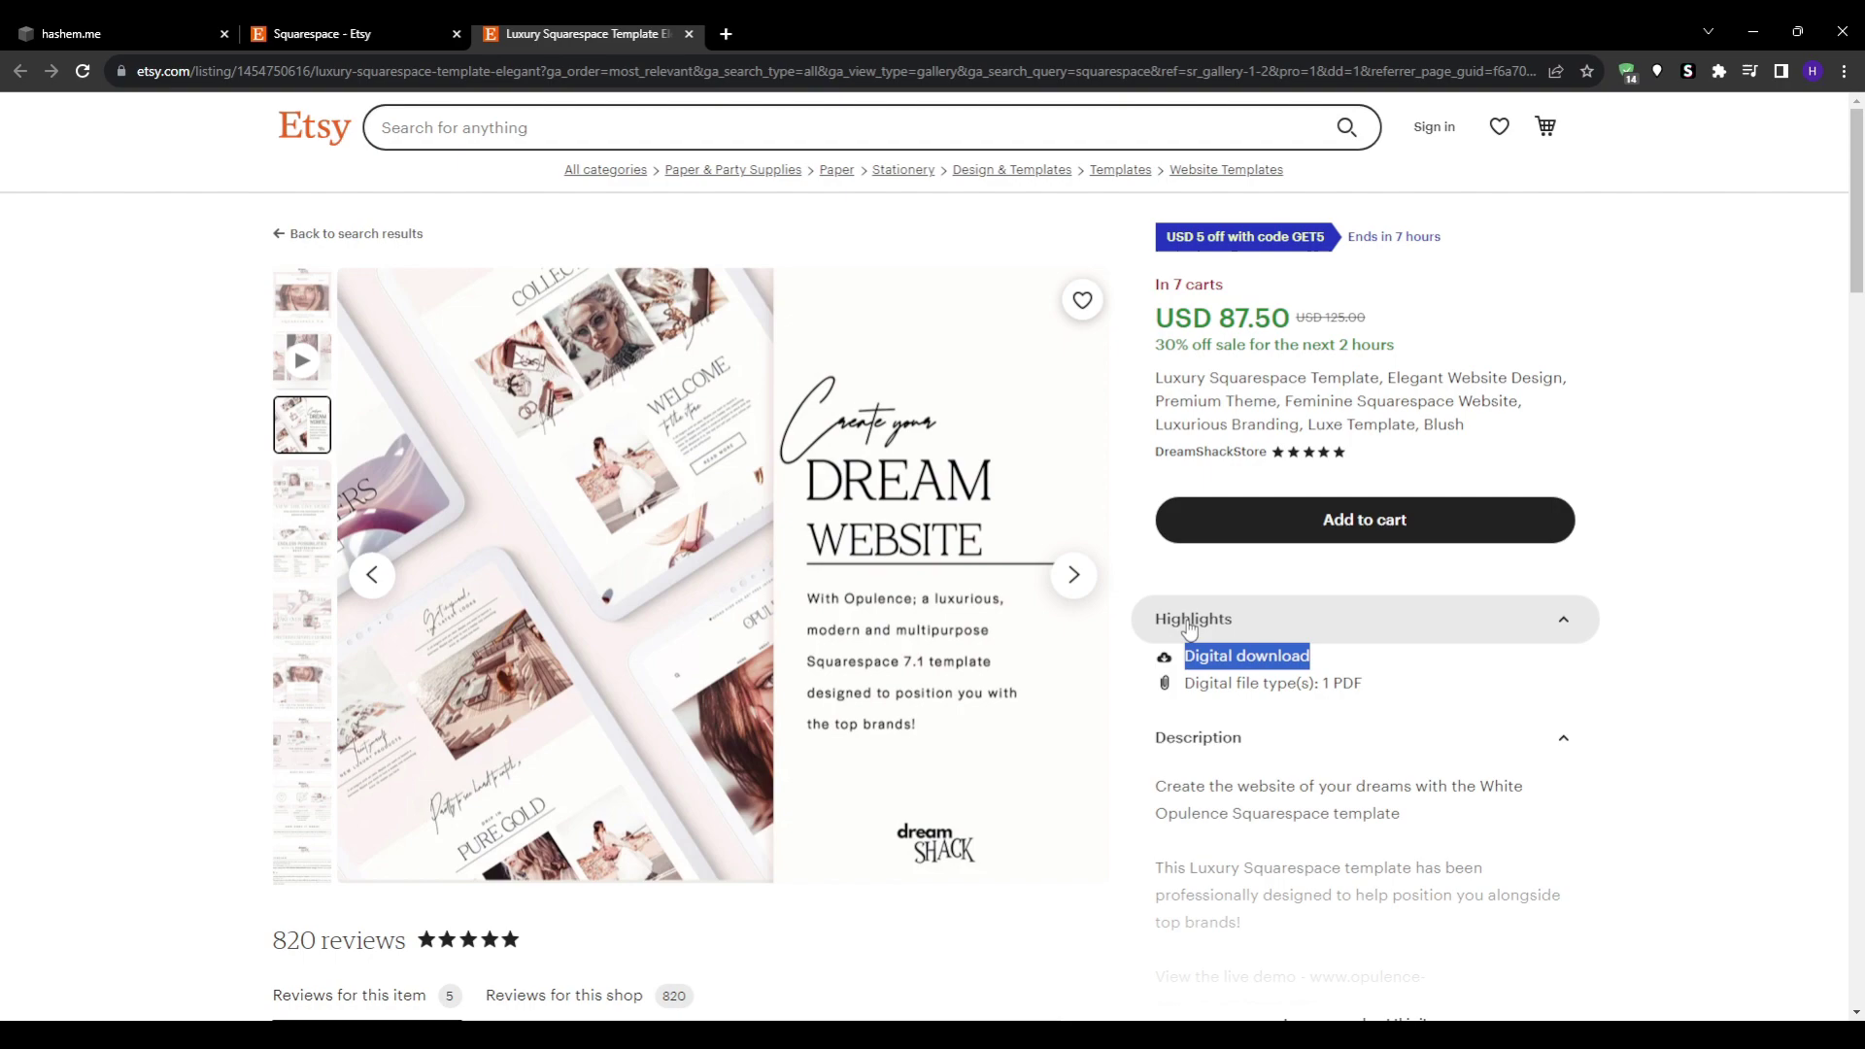
{"action": "left_click_drag", "start_coordinate": [1375, 687], "coordinate": [1184, 684]}
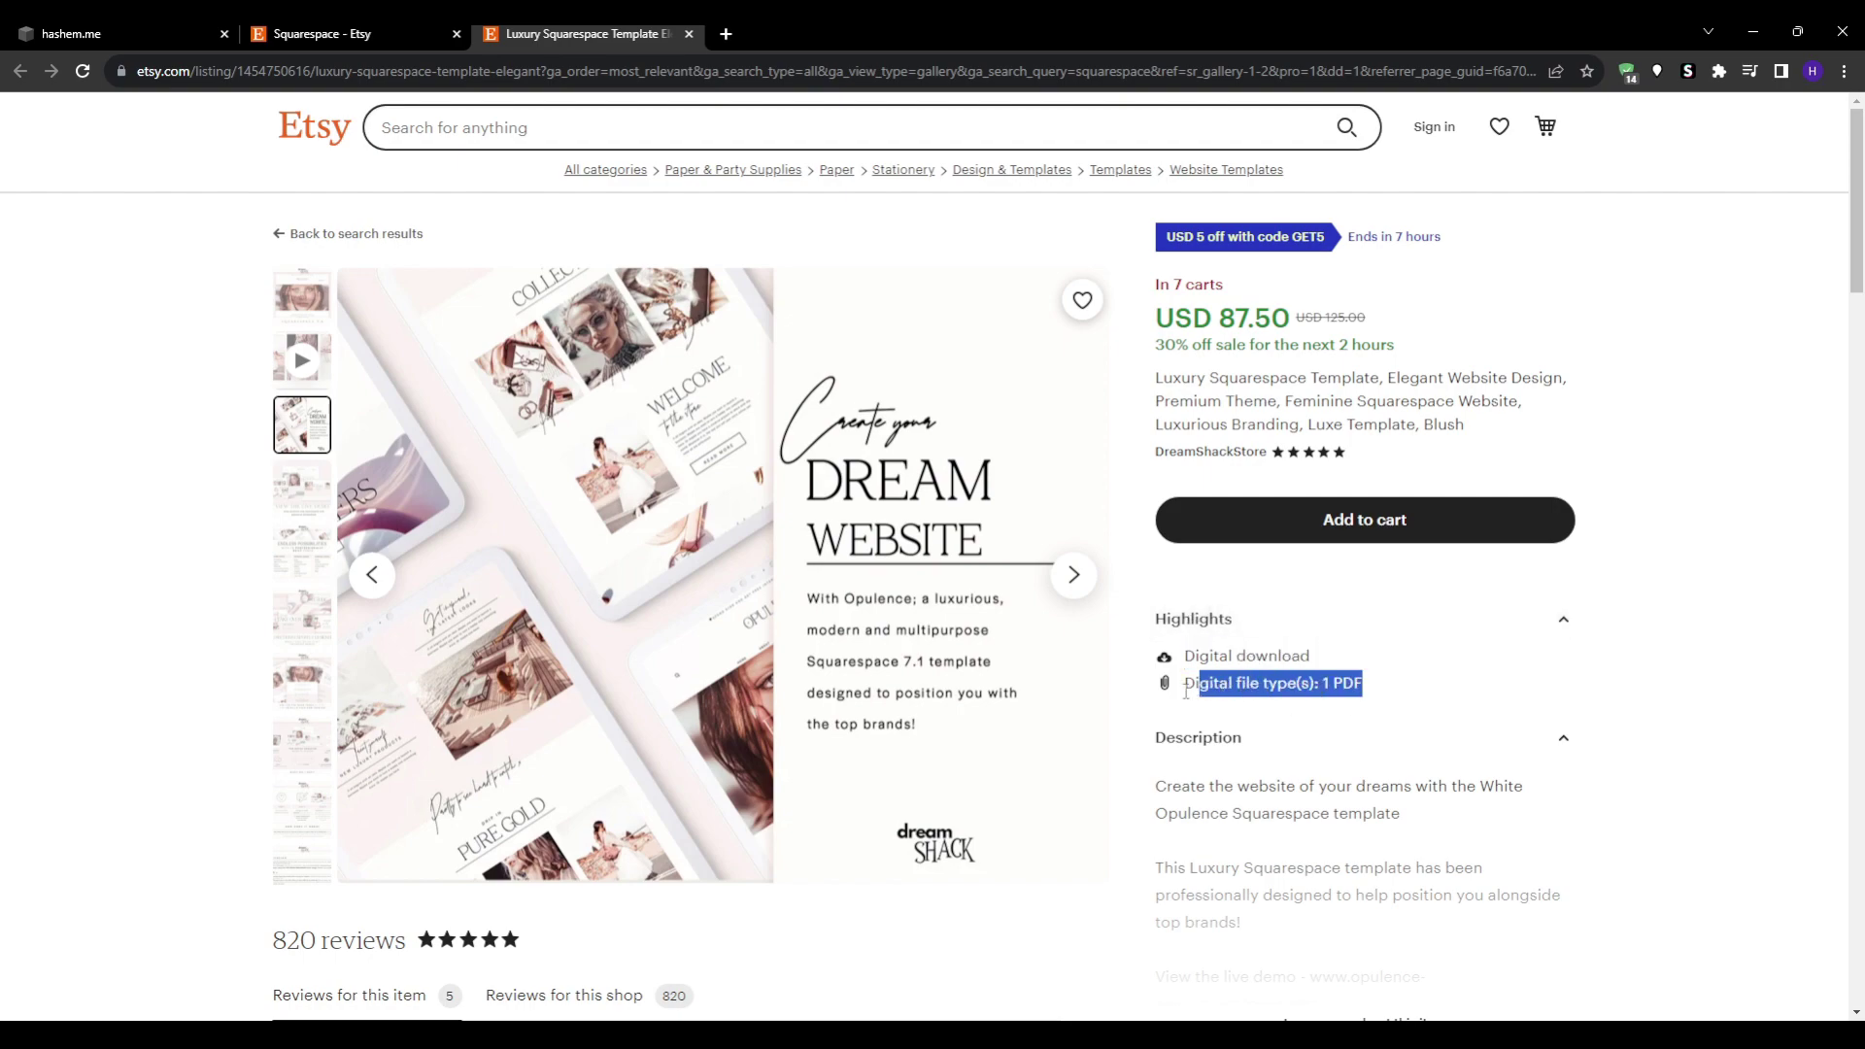
{"action": "left_click", "coordinate": [1695, 696]}
{"action": "scroll", "coordinate": [1670, 682], "scroll_direction": "down", "scroll_amount": 2}
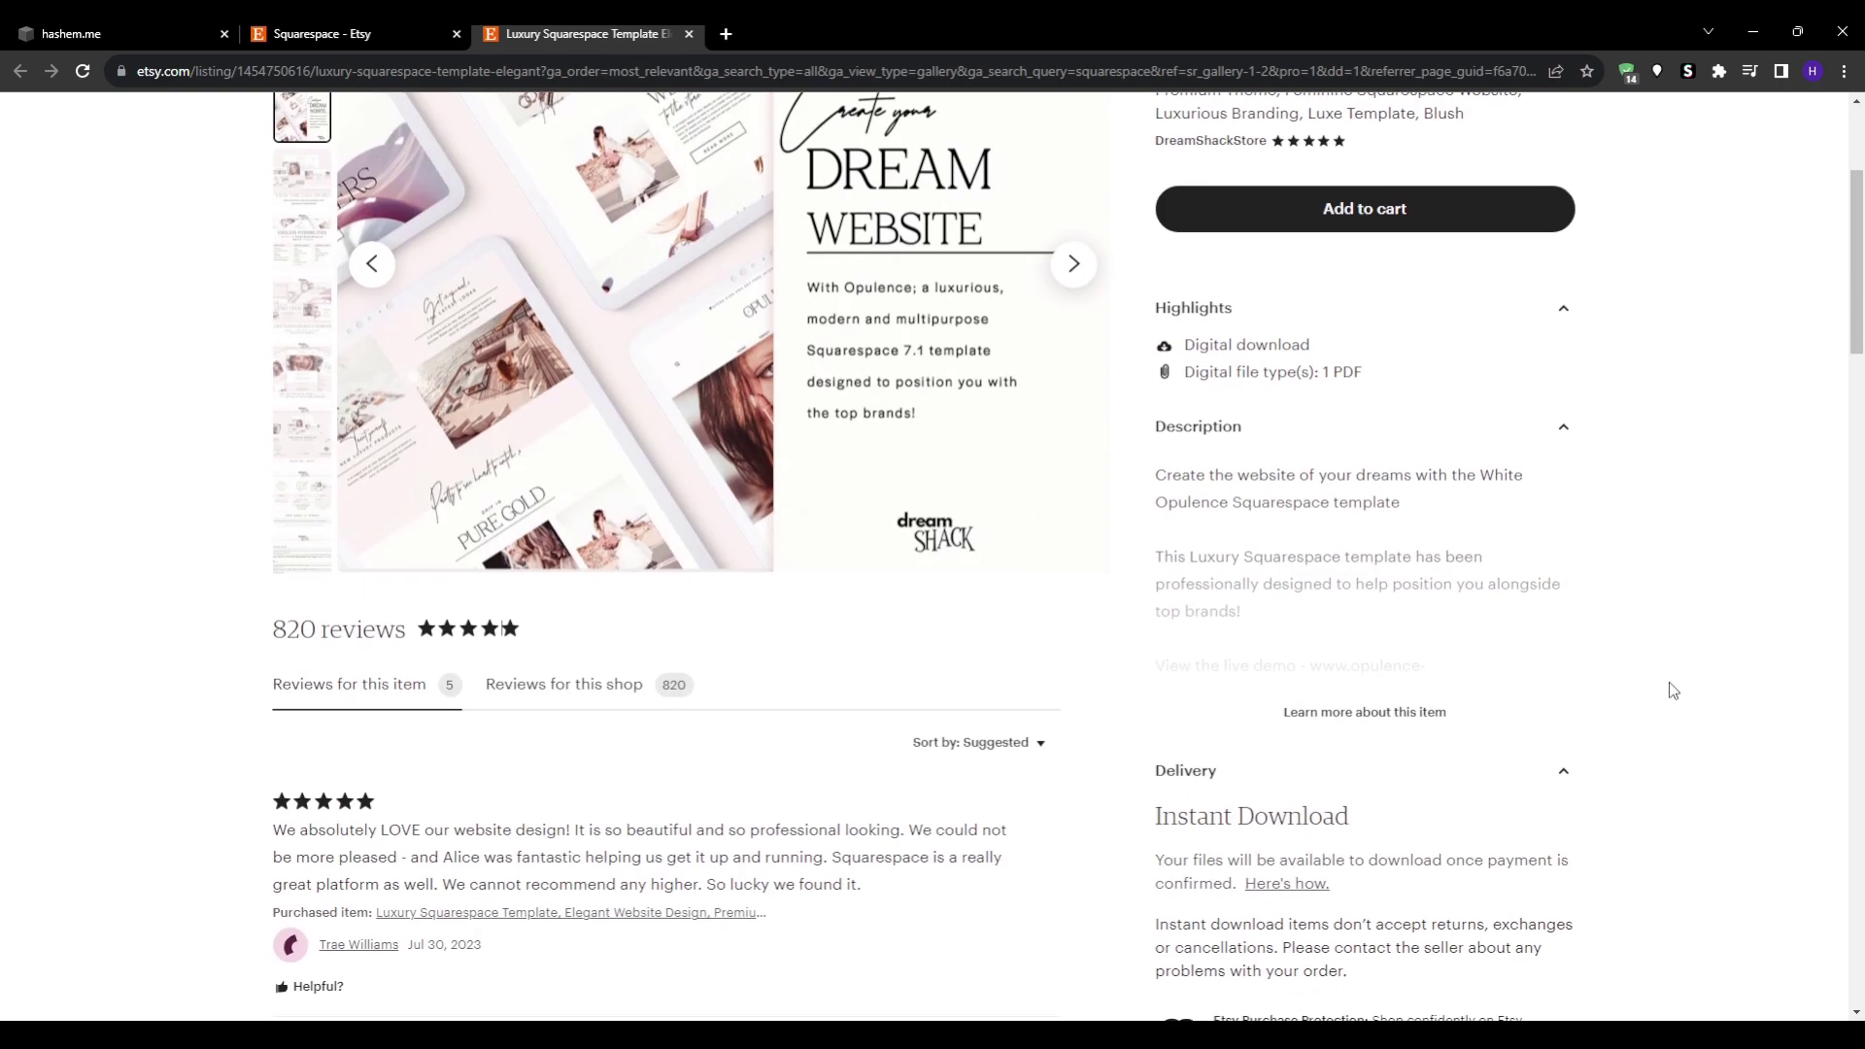
{"action": "scroll", "coordinate": [1669, 682], "scroll_direction": "down", "scroll_amount": 2}
{"action": "scroll", "coordinate": [1651, 680], "scroll_direction": "down", "scroll_amount": 2}
{"action": "scroll", "coordinate": [1642, 684], "scroll_direction": "down", "scroll_amount": 3}
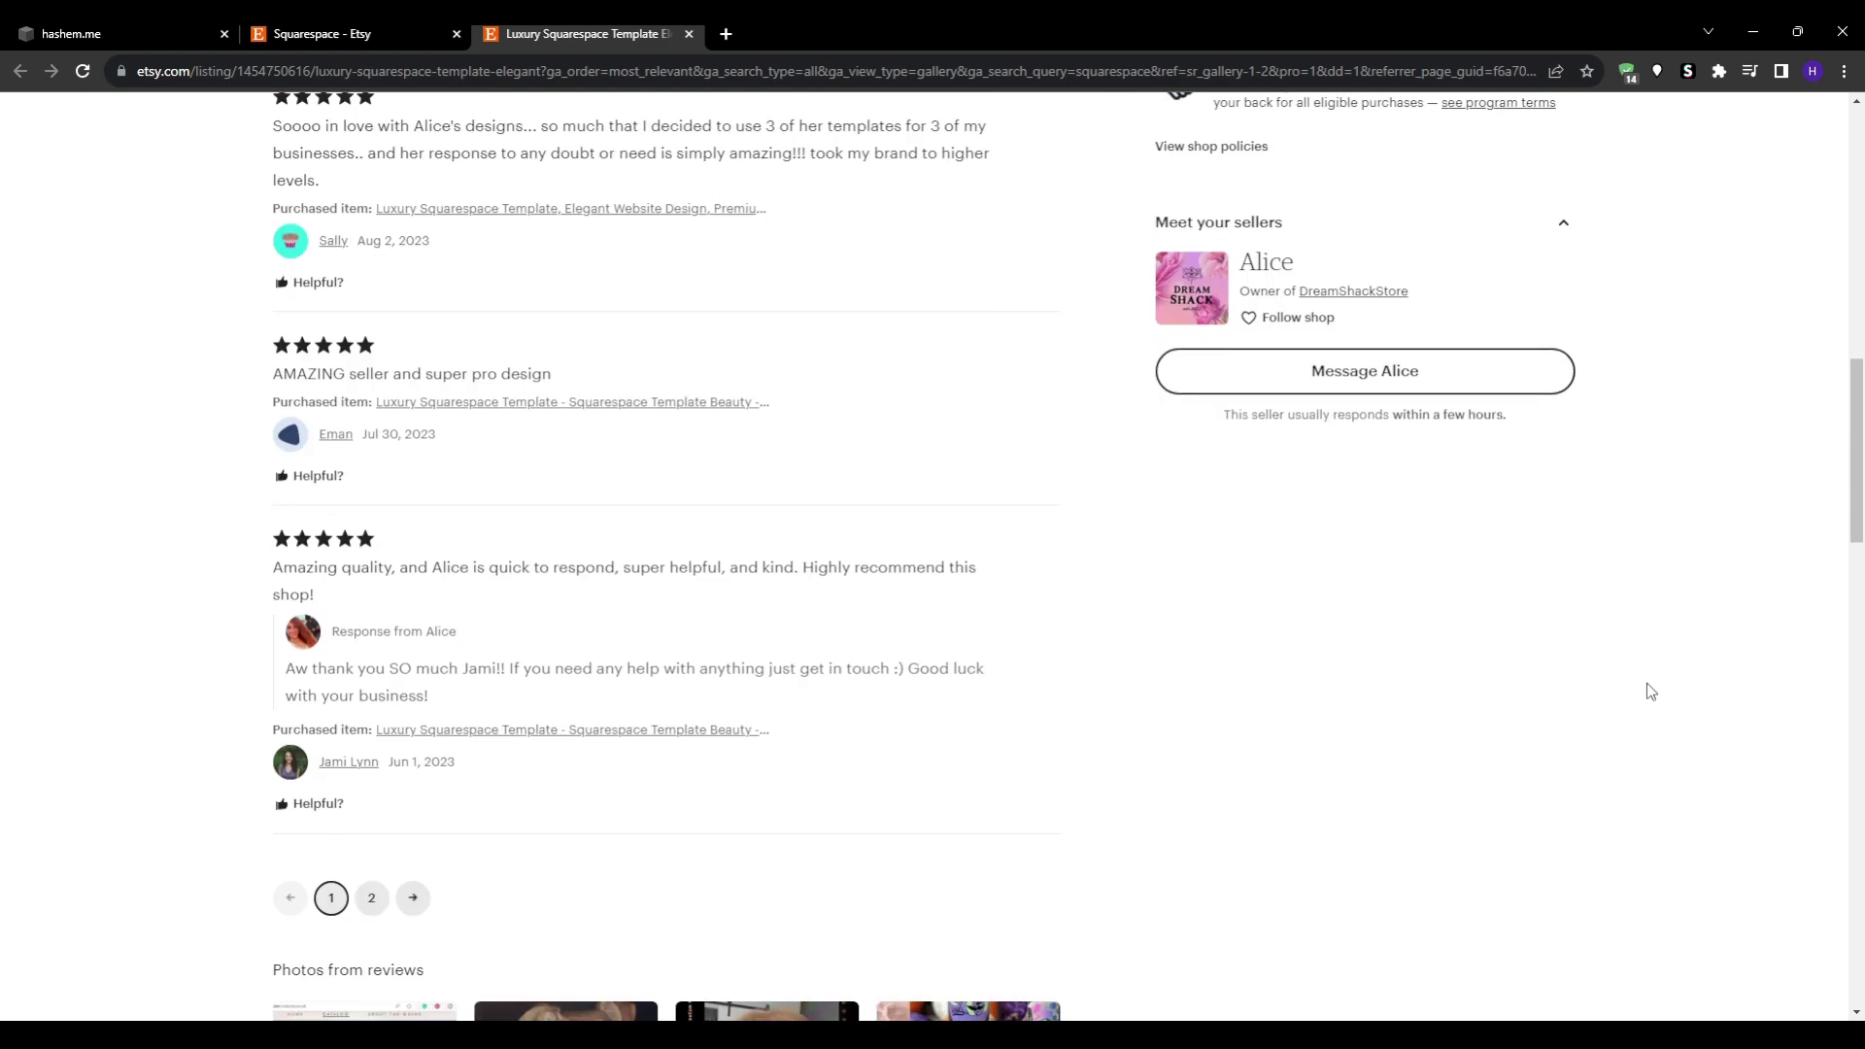
{"action": "scroll", "coordinate": [1621, 655], "scroll_direction": "down", "scroll_amount": 2}
{"action": "scroll", "coordinate": [1615, 664], "scroll_direction": "down", "scroll_amount": 2}
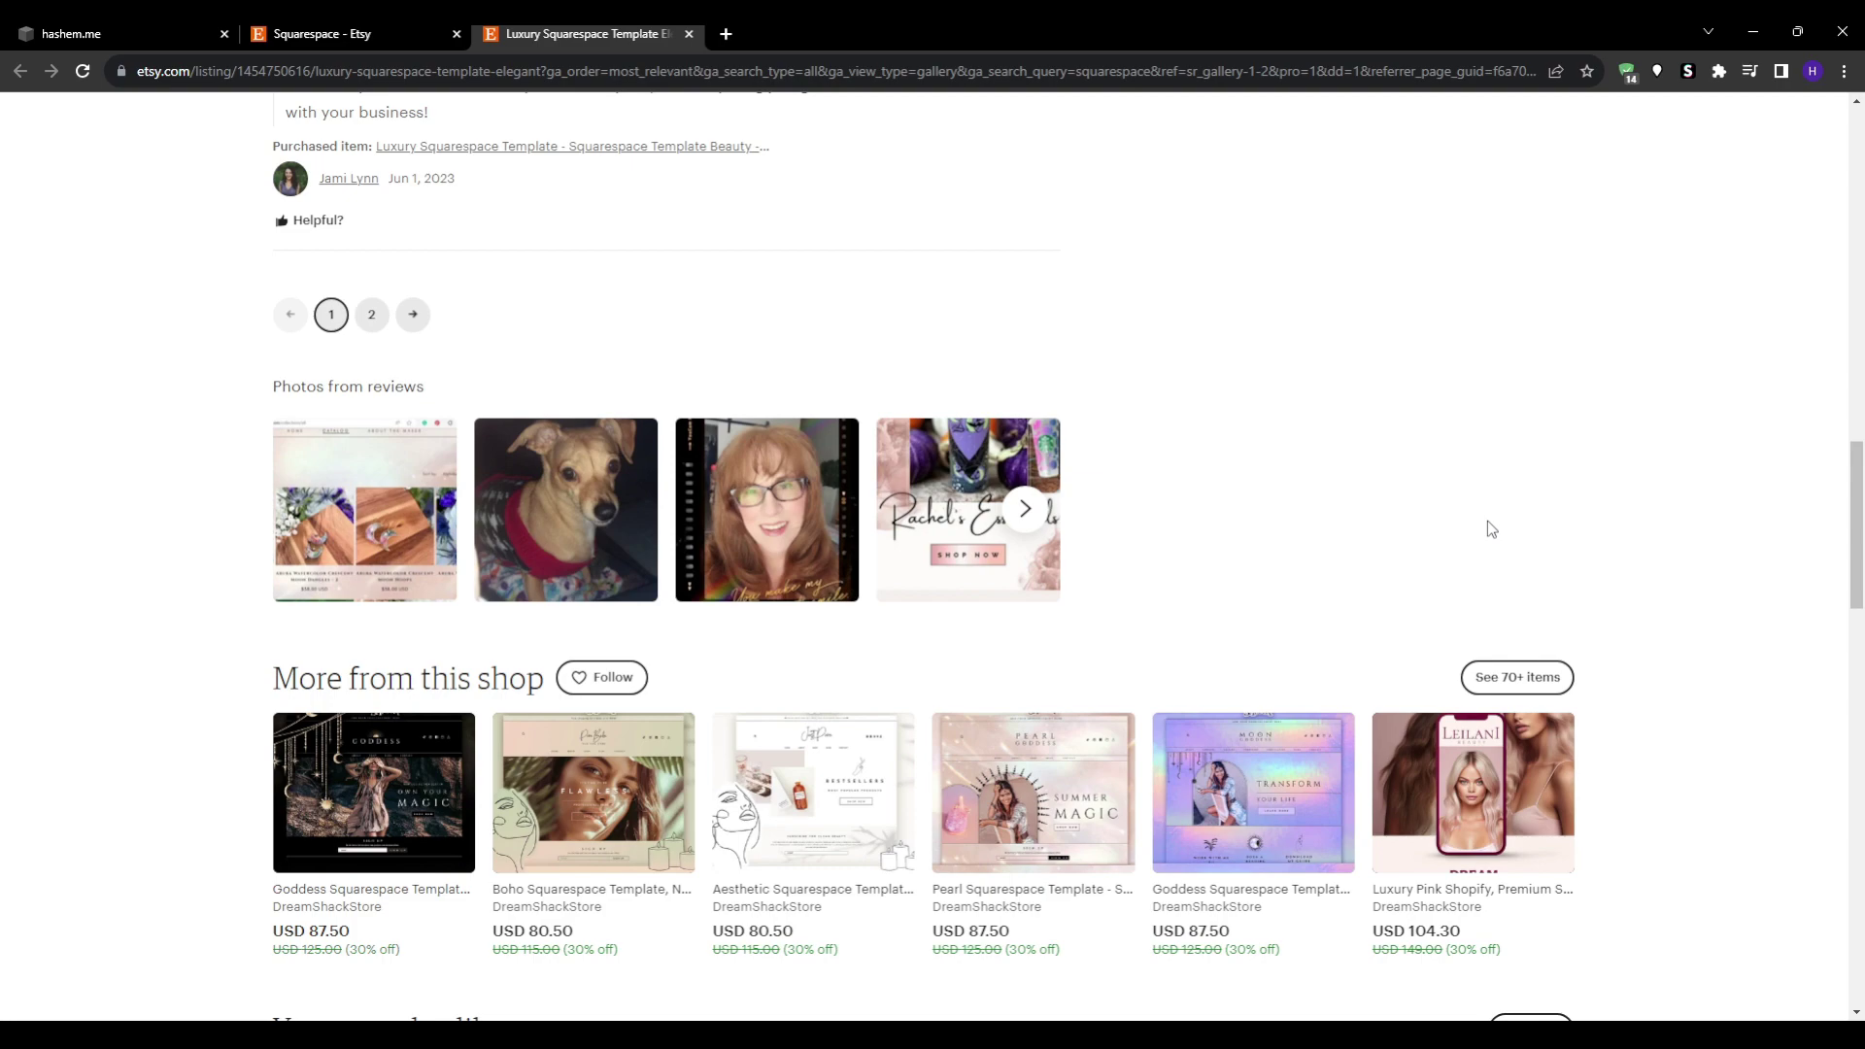
{"action": "scroll", "coordinate": [1486, 527], "scroll_direction": "up", "scroll_amount": 3}
{"action": "scroll", "coordinate": [1487, 524], "scroll_direction": "up", "scroll_amount": 3}
{"action": "scroll", "coordinate": [1486, 524], "scroll_direction": "up", "scroll_amount": 4}
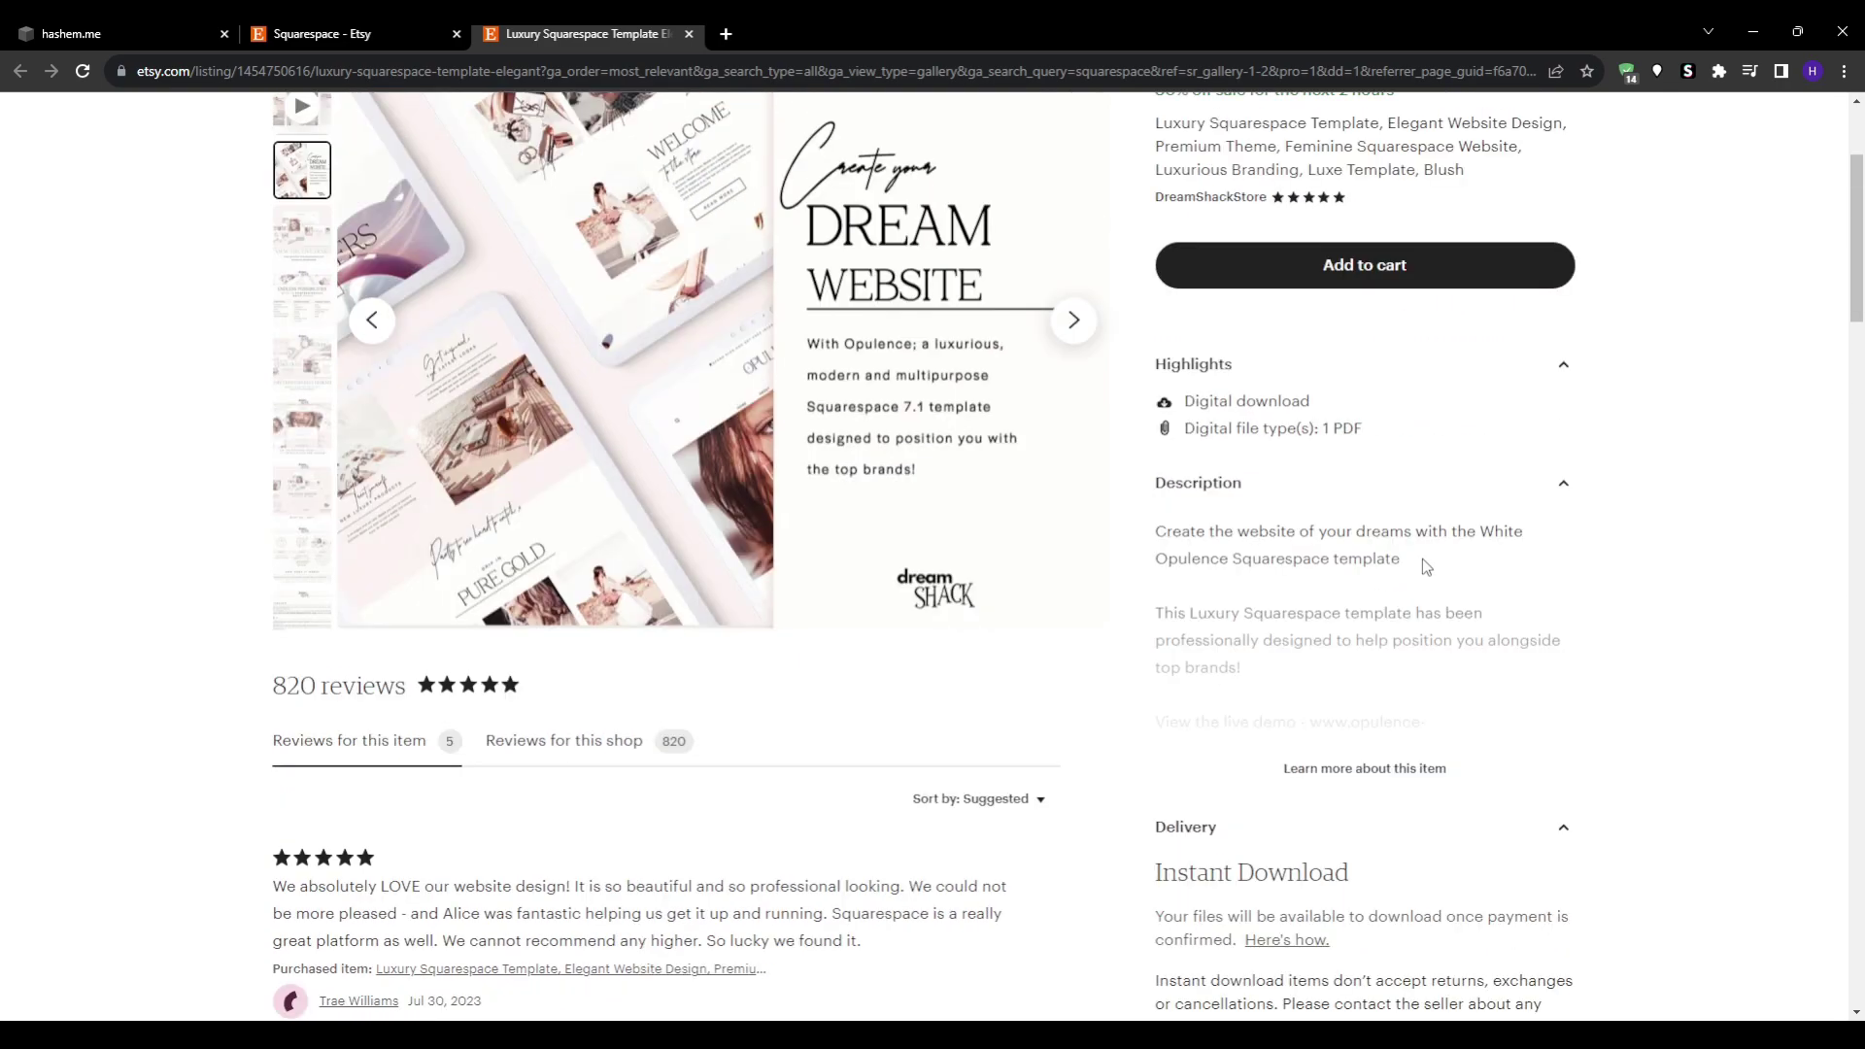
{"action": "scroll", "coordinate": [1426, 560], "scroll_direction": "up", "scroll_amount": 2}
{"action": "left_click", "coordinate": [451, 477]}
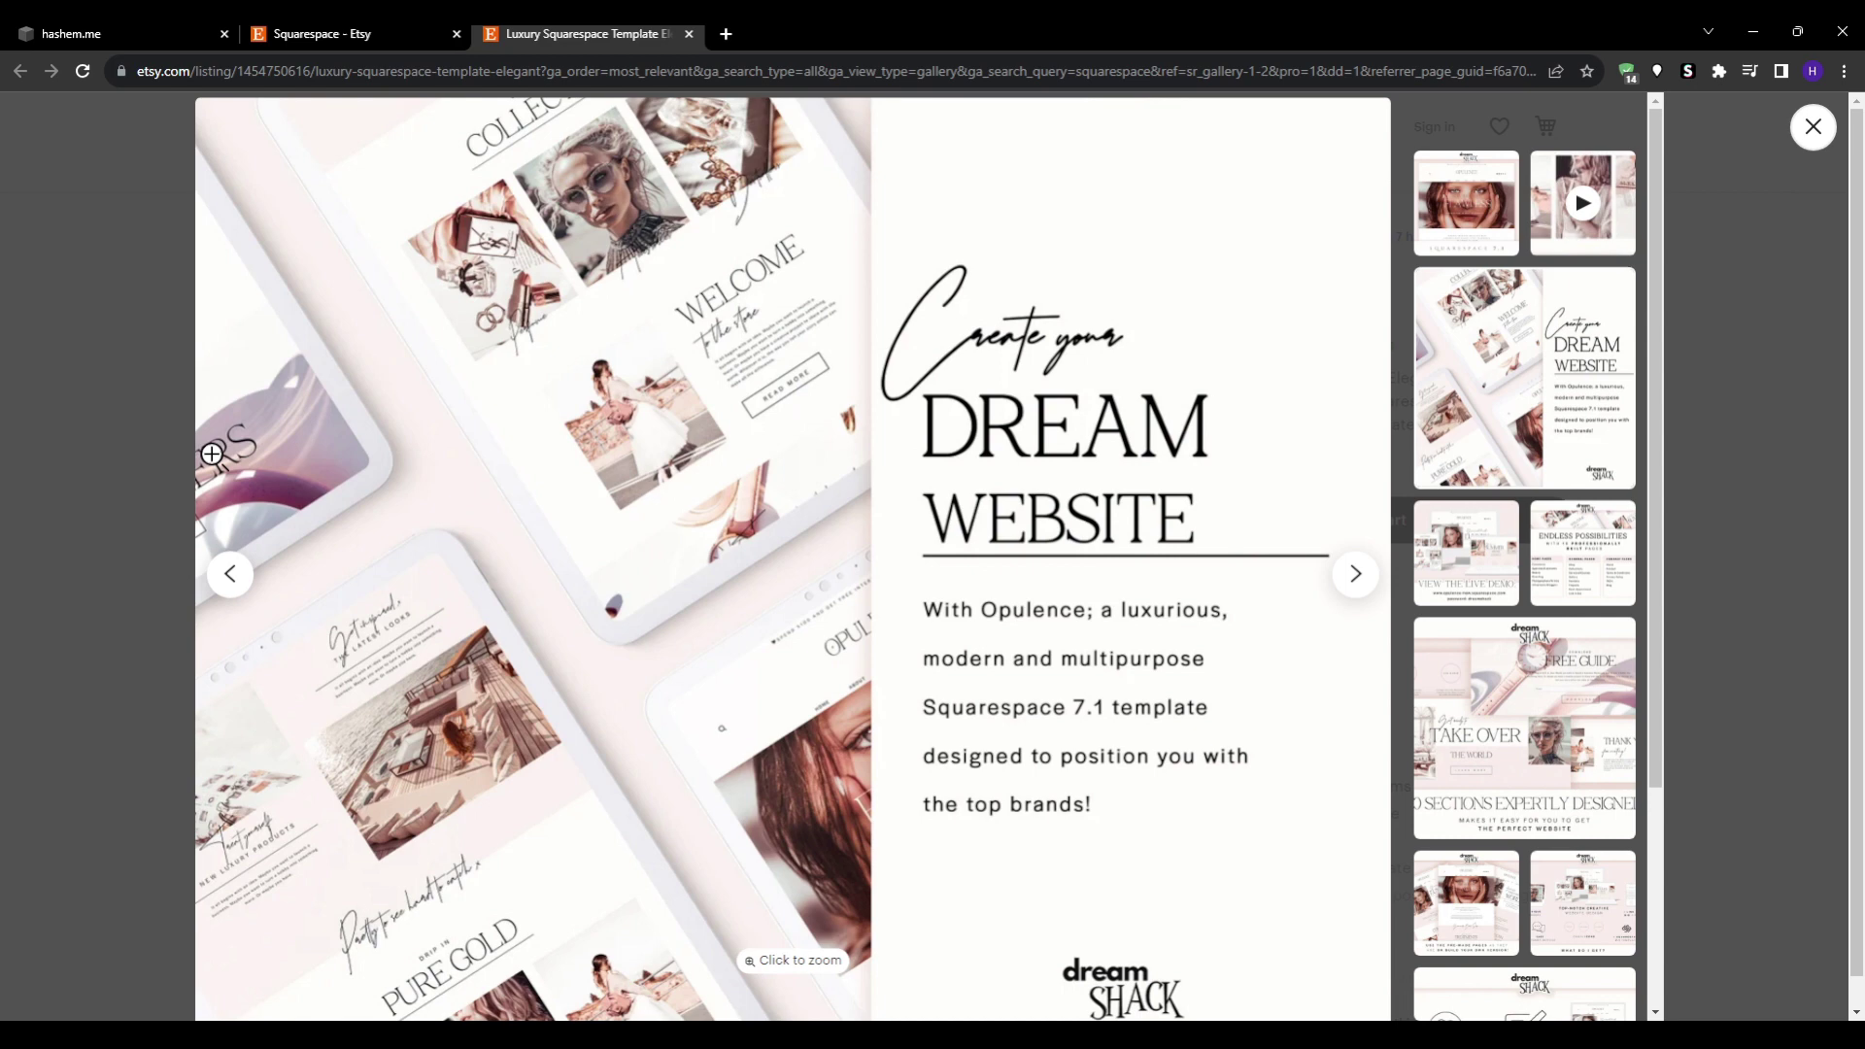
{"action": "key", "text": "Right"}
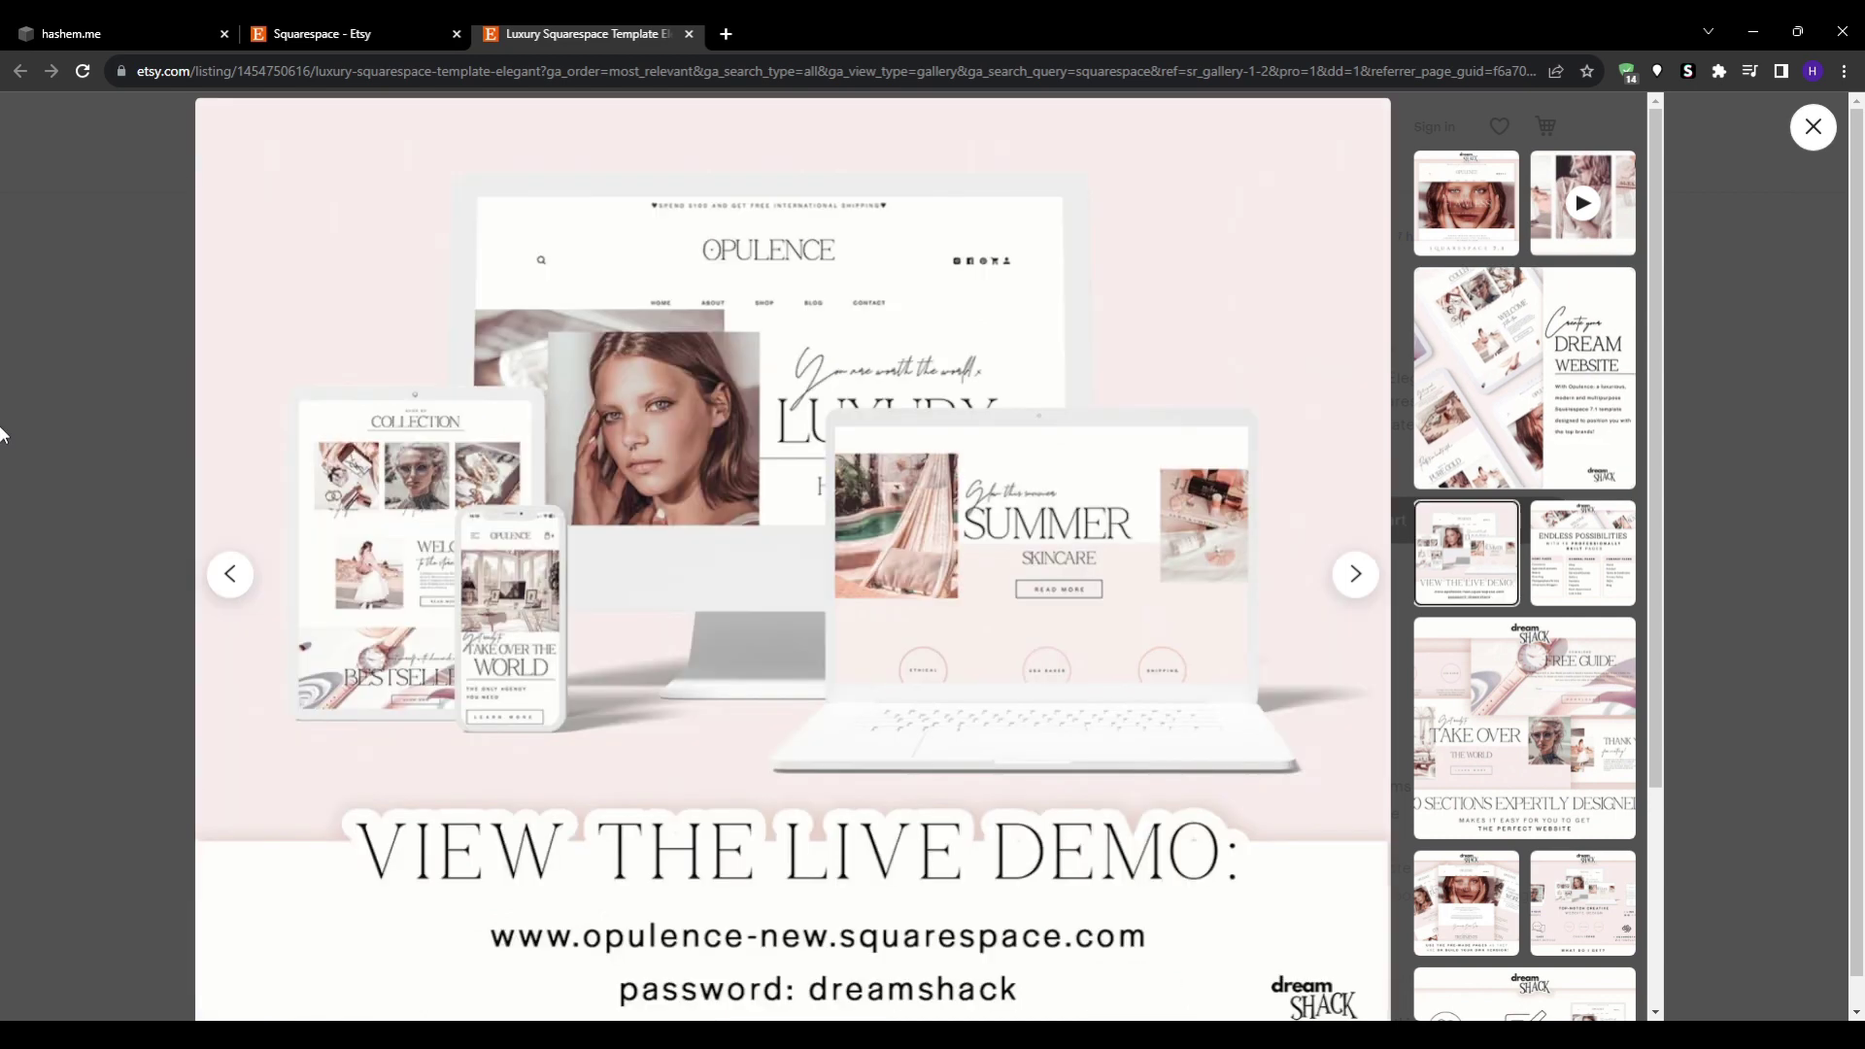
{"action": "key", "text": "Right"}
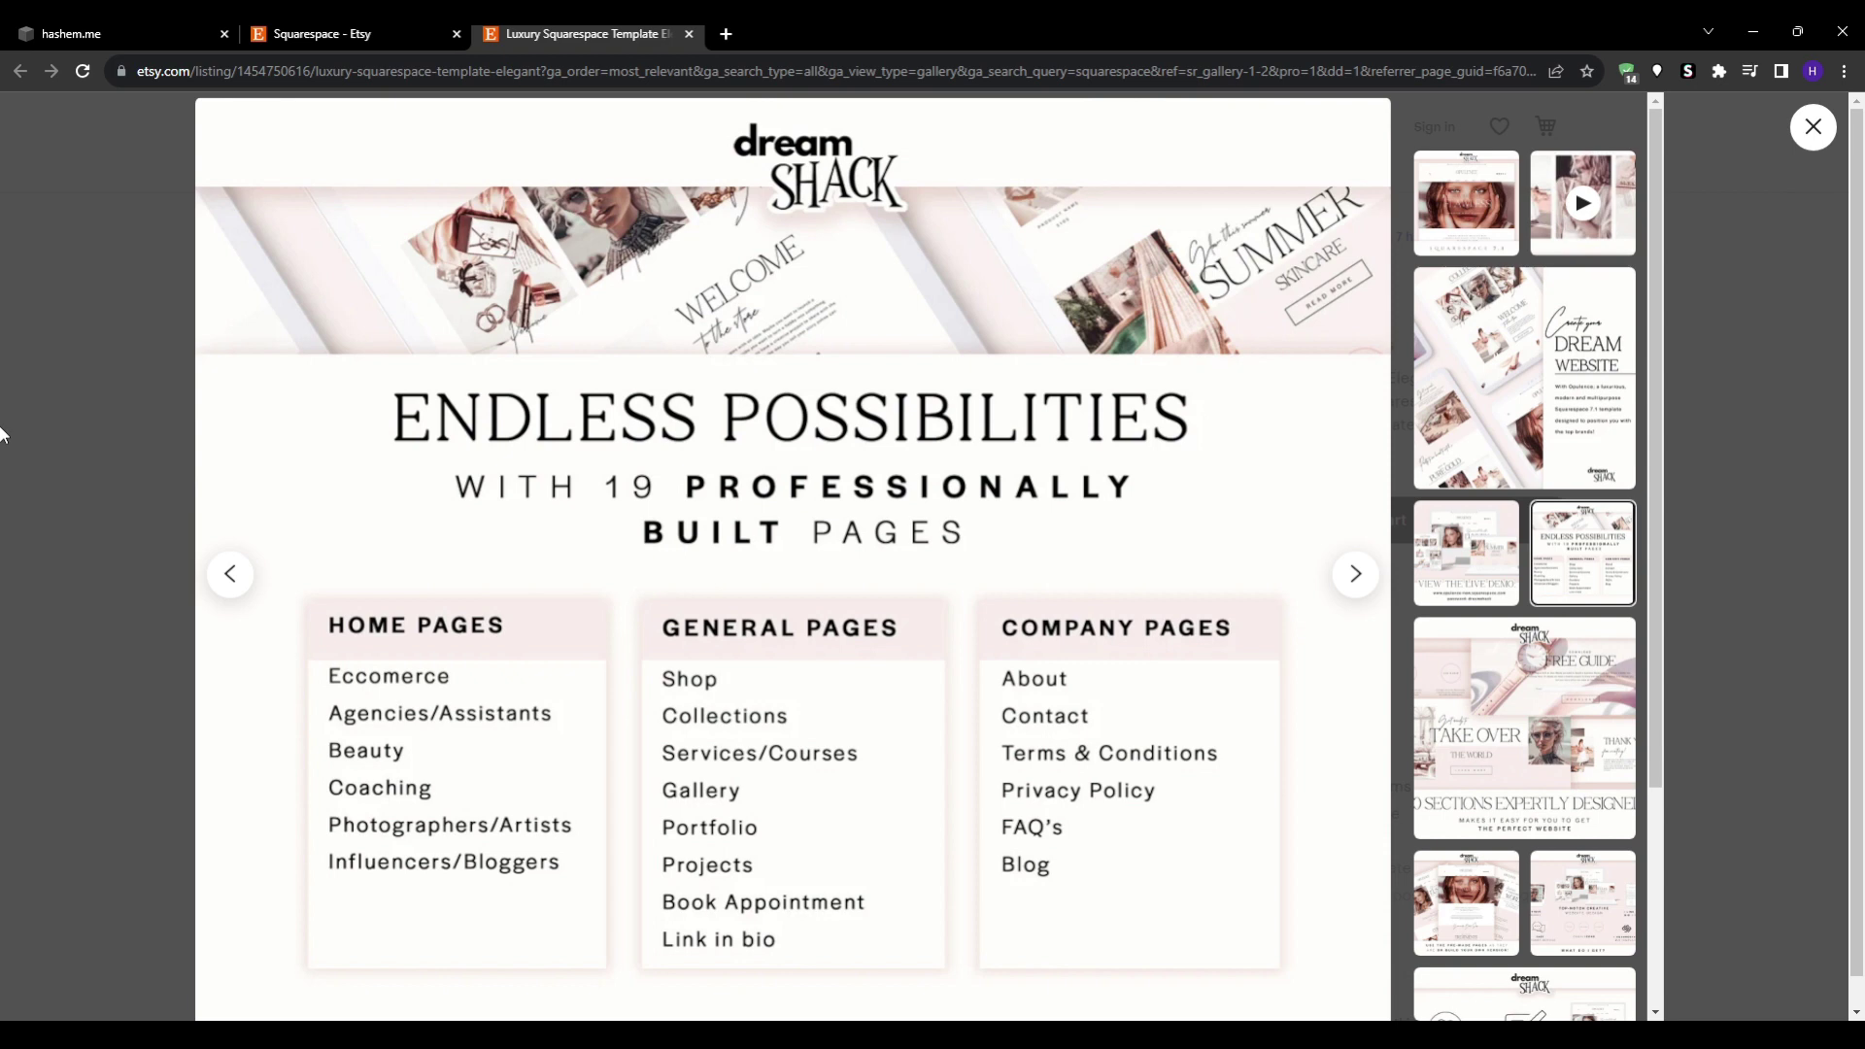
{"action": "key", "text": "Right"}
{"action": "key", "text": "Right"}
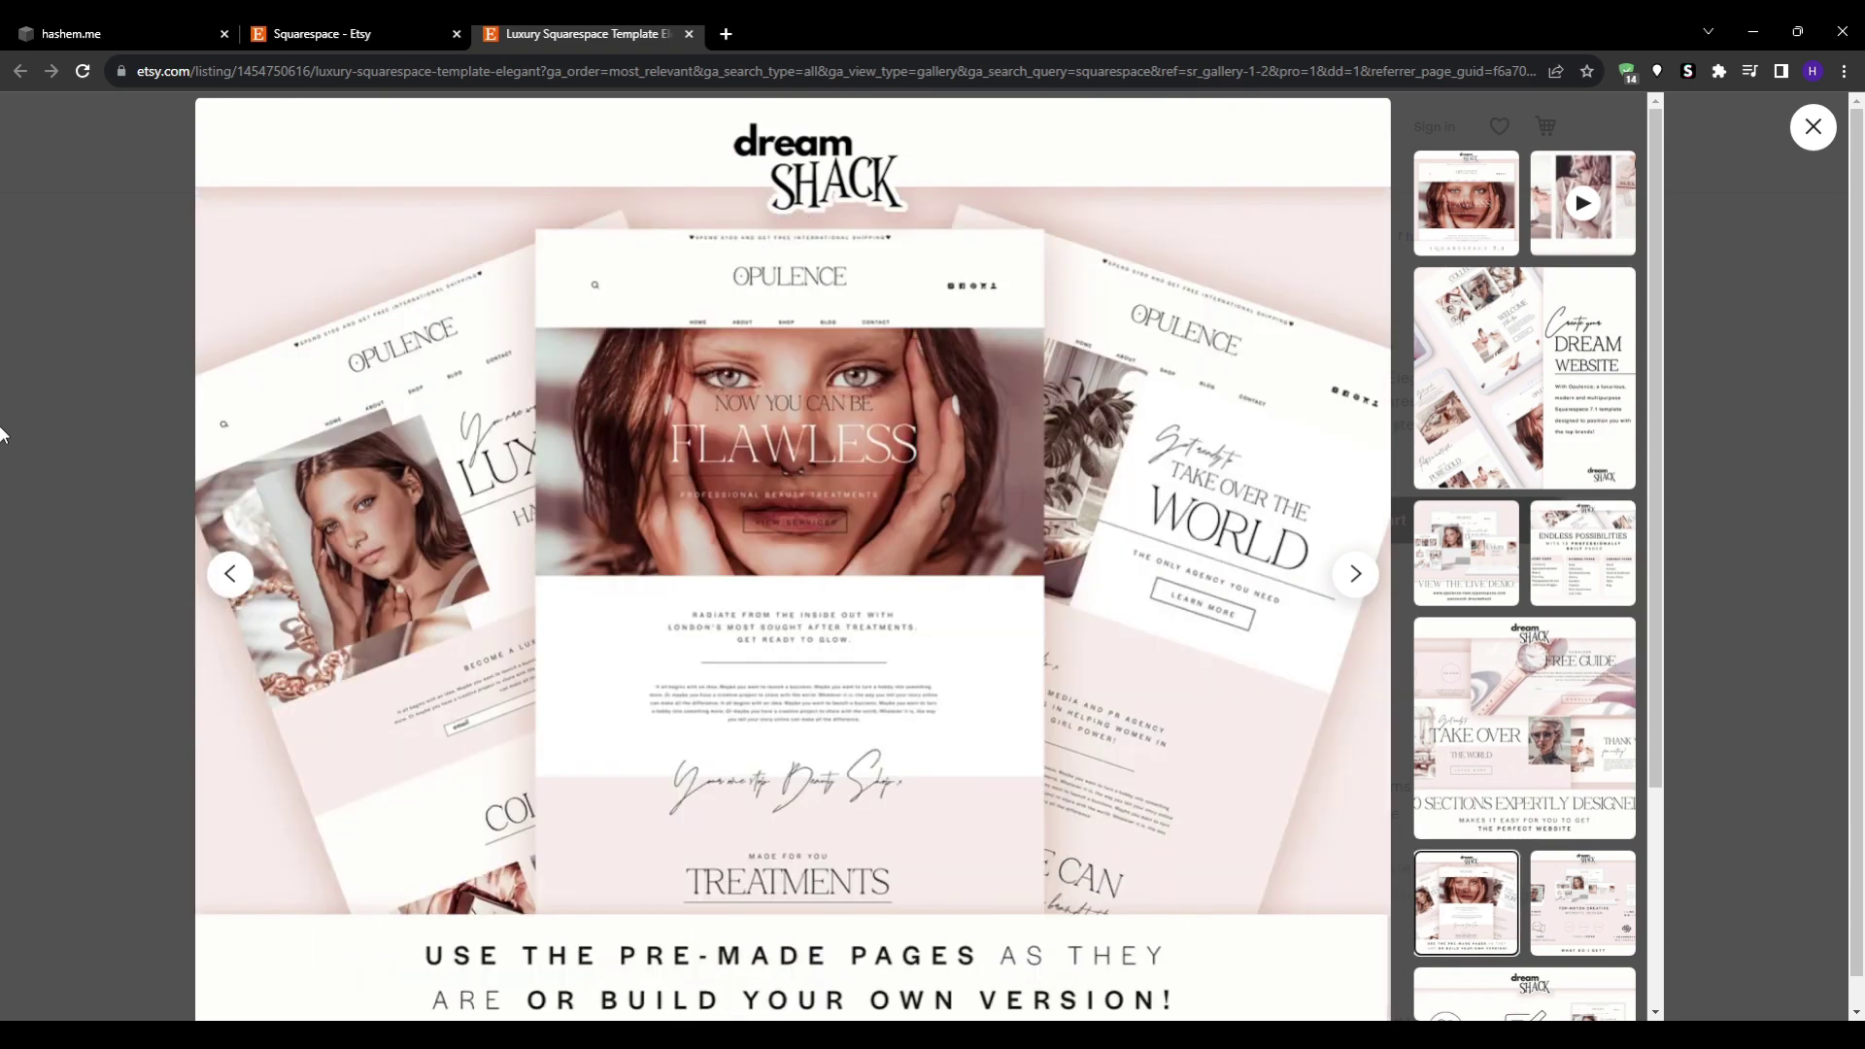
{"action": "key", "text": "Right"}
{"action": "key", "text": "Escape"}
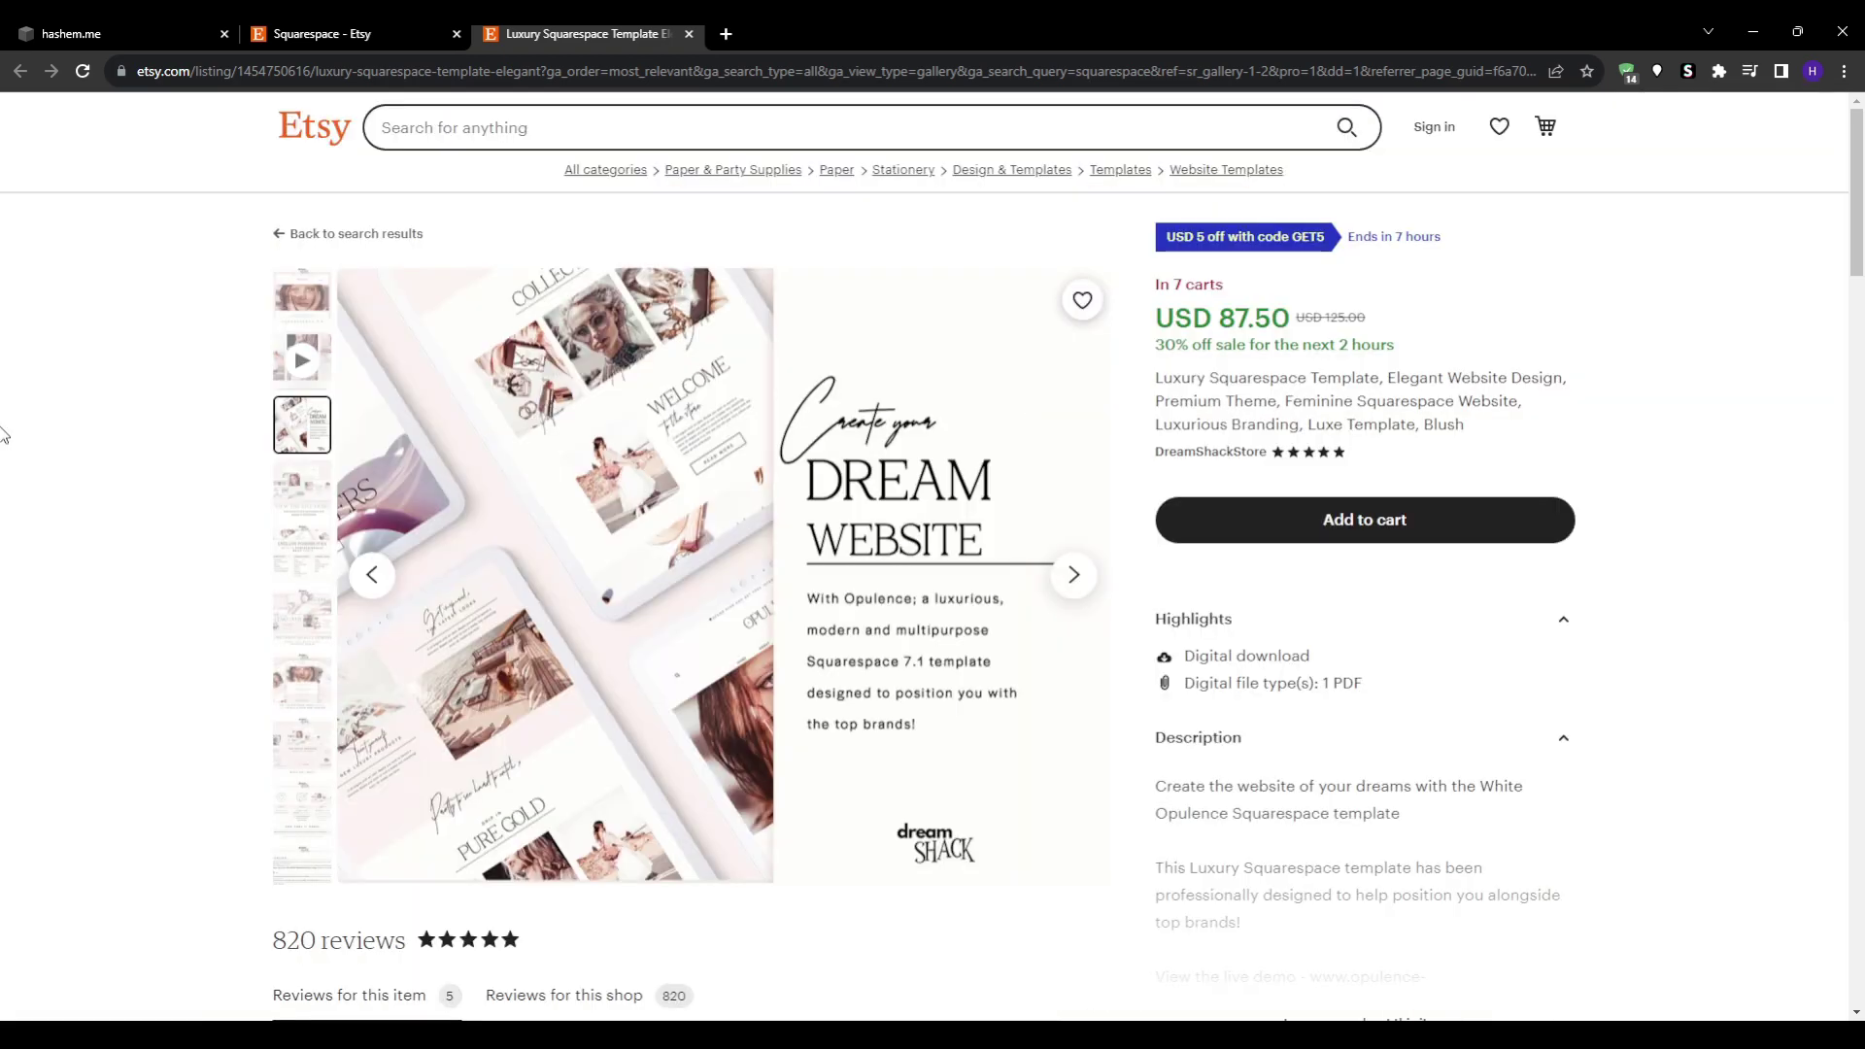
Return to the Etsy home page via the header logo to see recently viewed template listings
{"action": "left_click", "coordinate": [291, 128]}
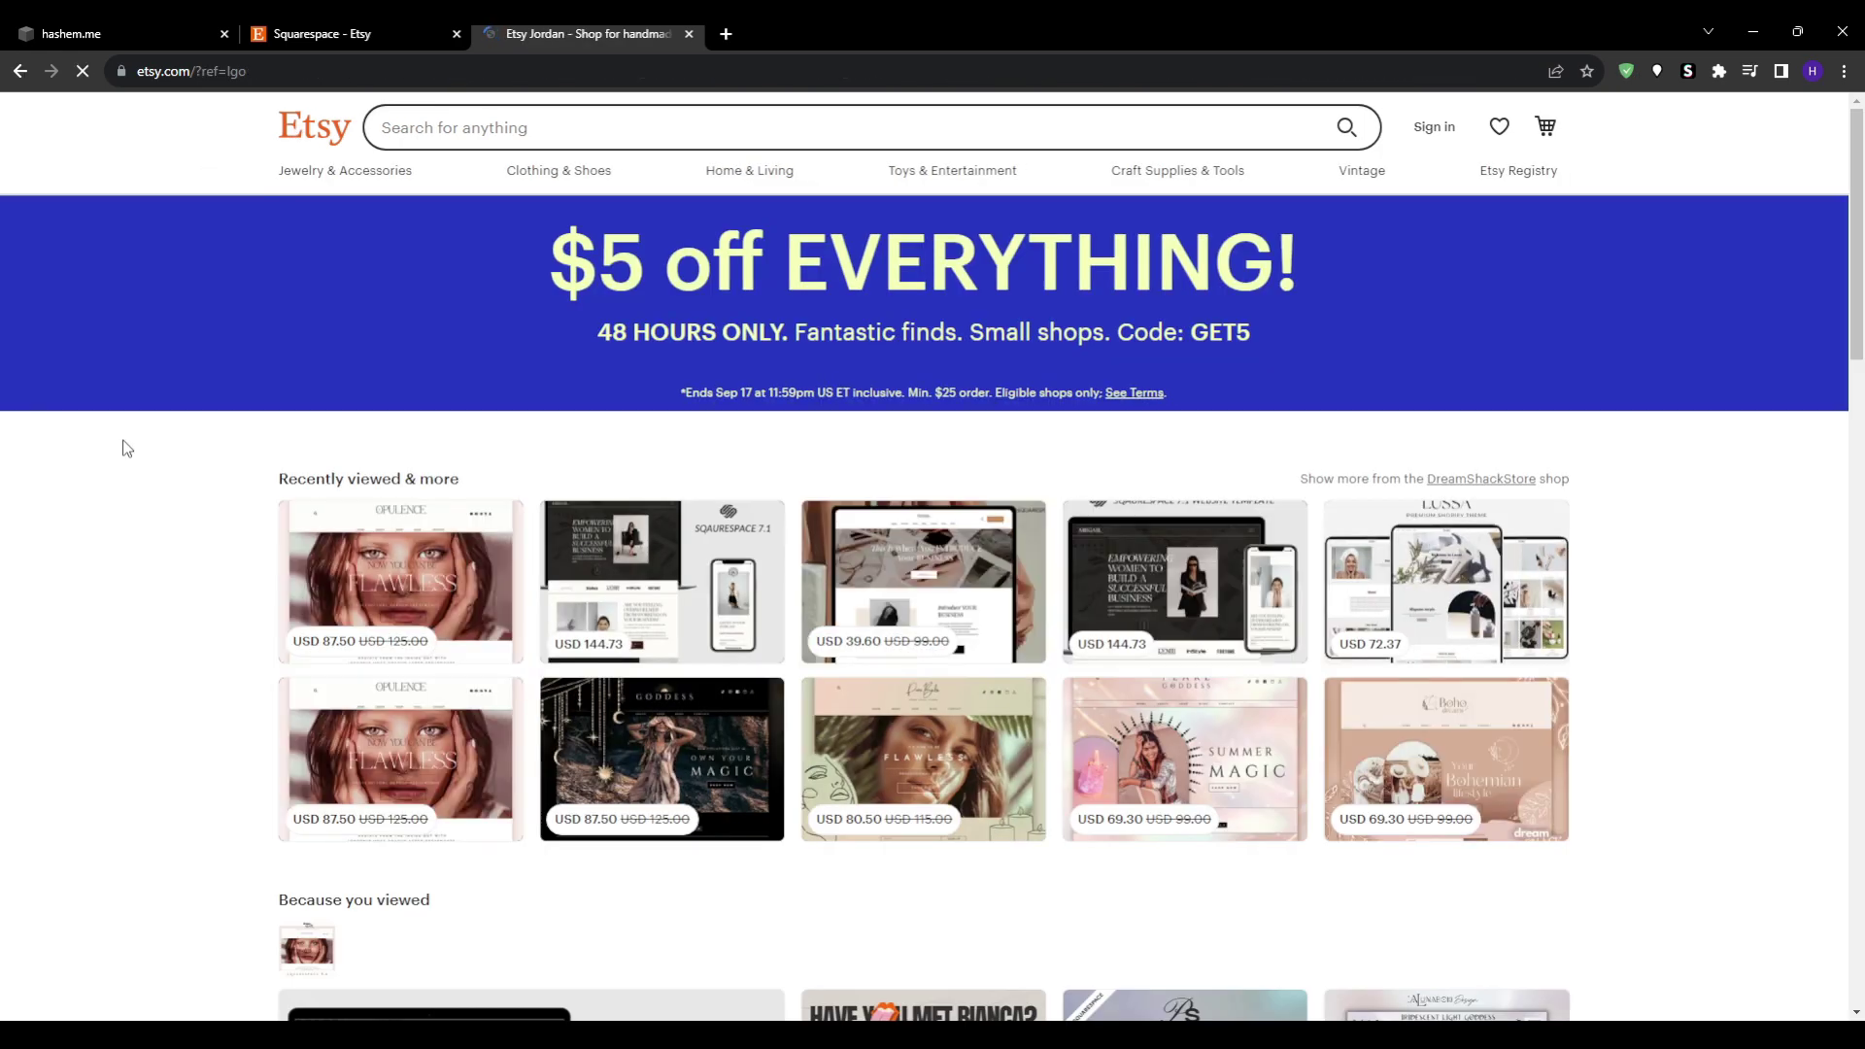
{"action": "scroll", "coordinate": [52, 509], "scroll_direction": "down", "scroll_amount": 2}
{"action": "scroll", "coordinate": [53, 509], "scroll_direction": "down", "scroll_amount": 3}
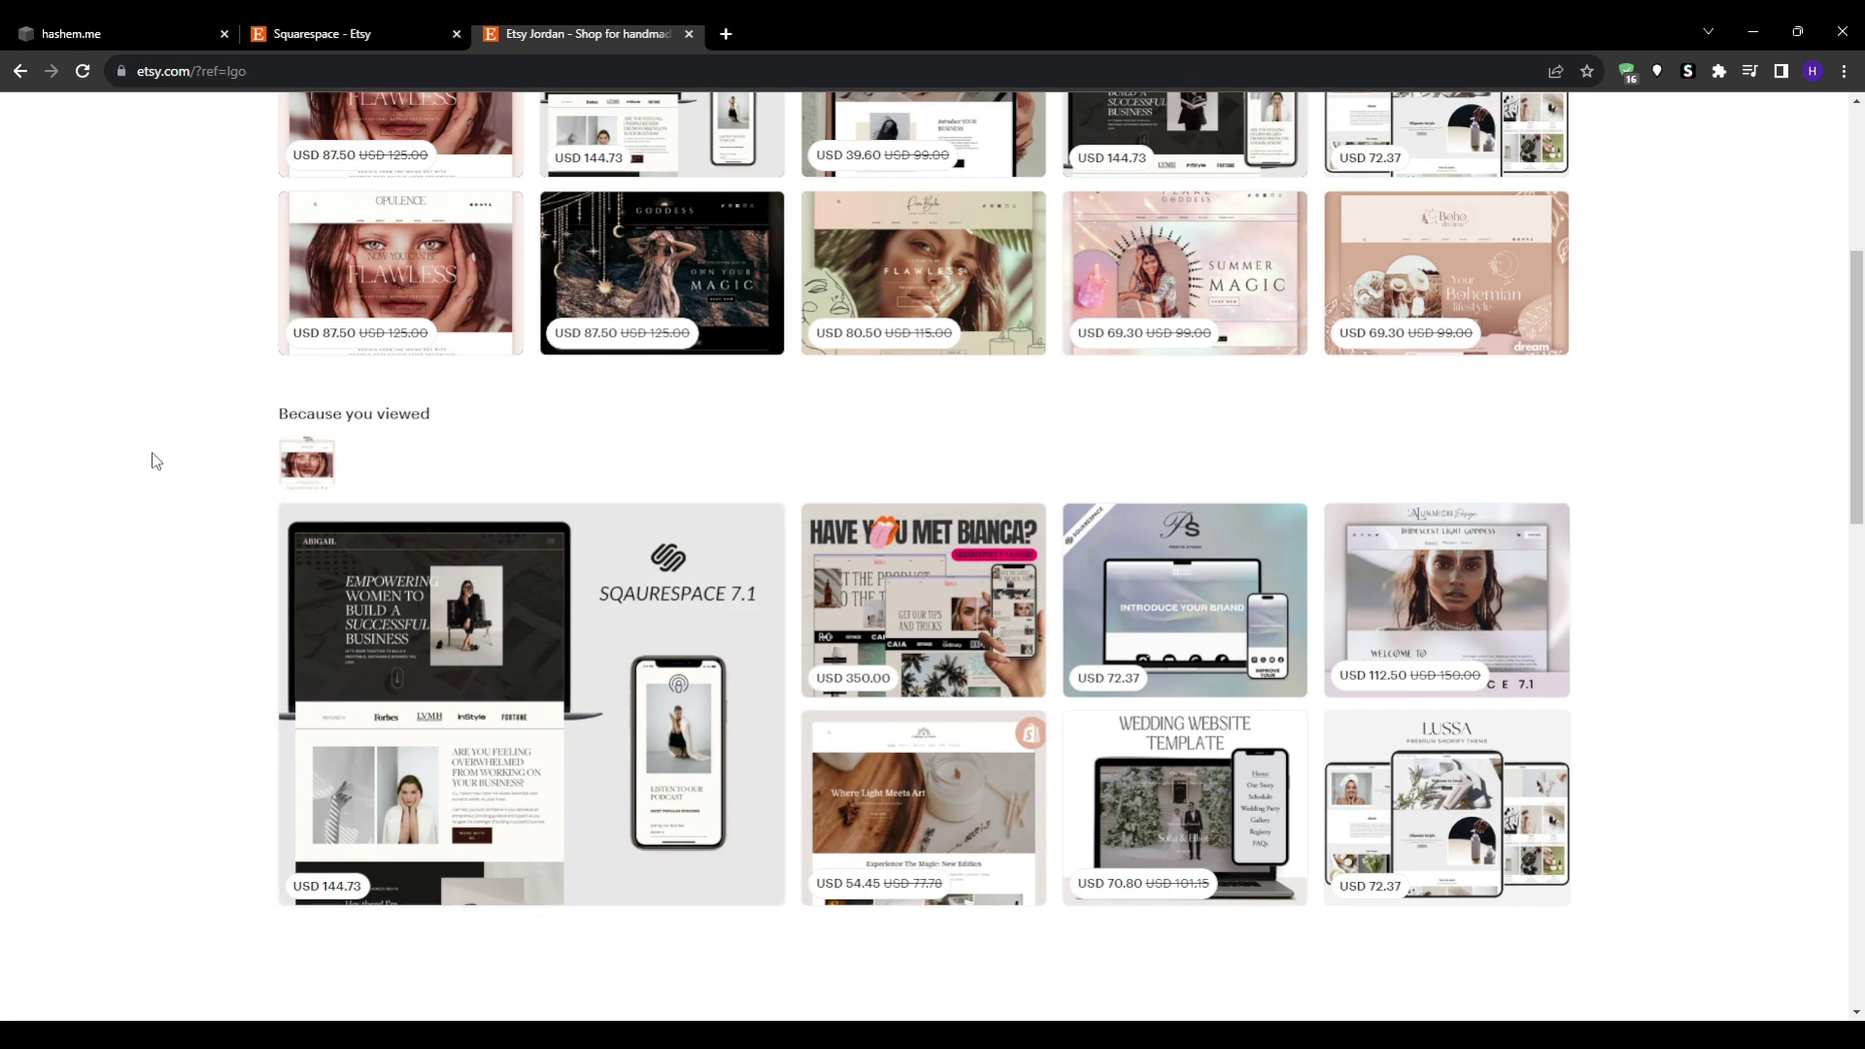
{"action": "scroll", "coordinate": [152, 461], "scroll_direction": "up", "scroll_amount": 3}
{"action": "scroll", "coordinate": [157, 463], "scroll_direction": "down", "scroll_amount": 1}
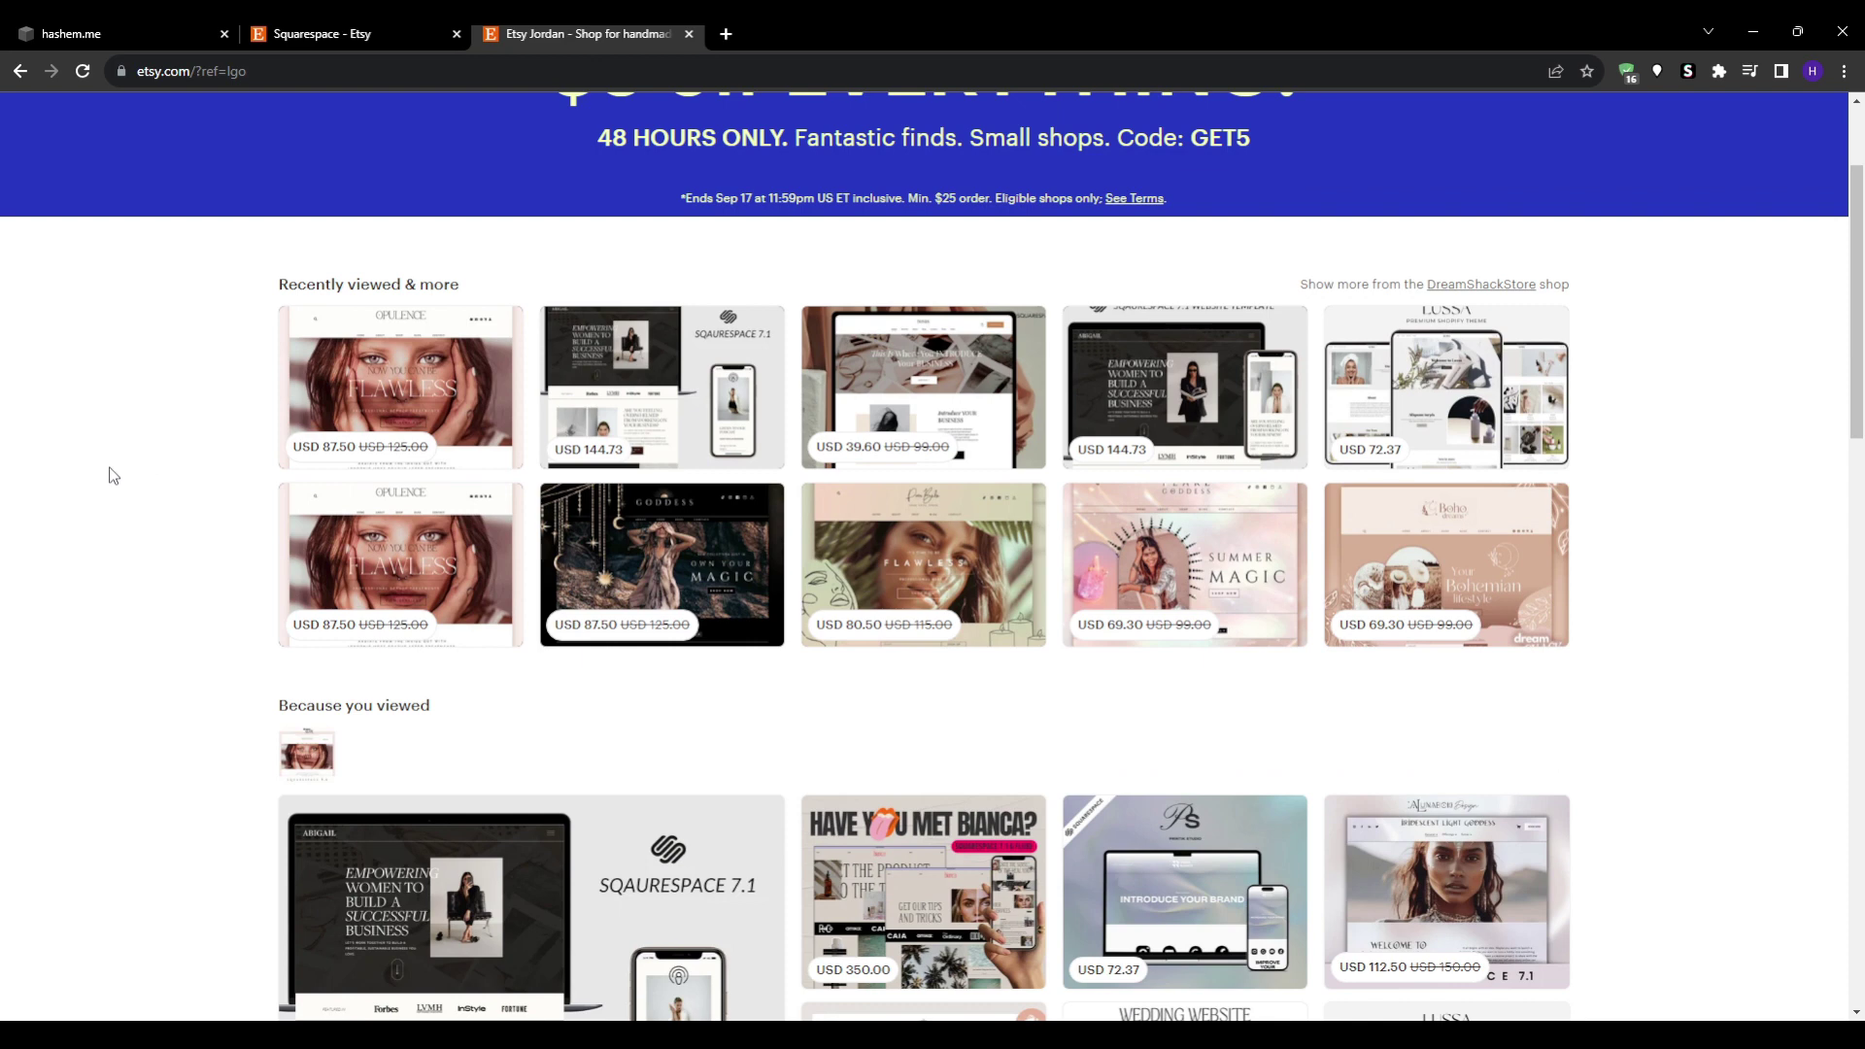
{"action": "scroll", "coordinate": [117, 474], "scroll_direction": "up", "scroll_amount": 1}
{"action": "scroll", "coordinate": [110, 476], "scroll_direction": "down", "scroll_amount": 1}
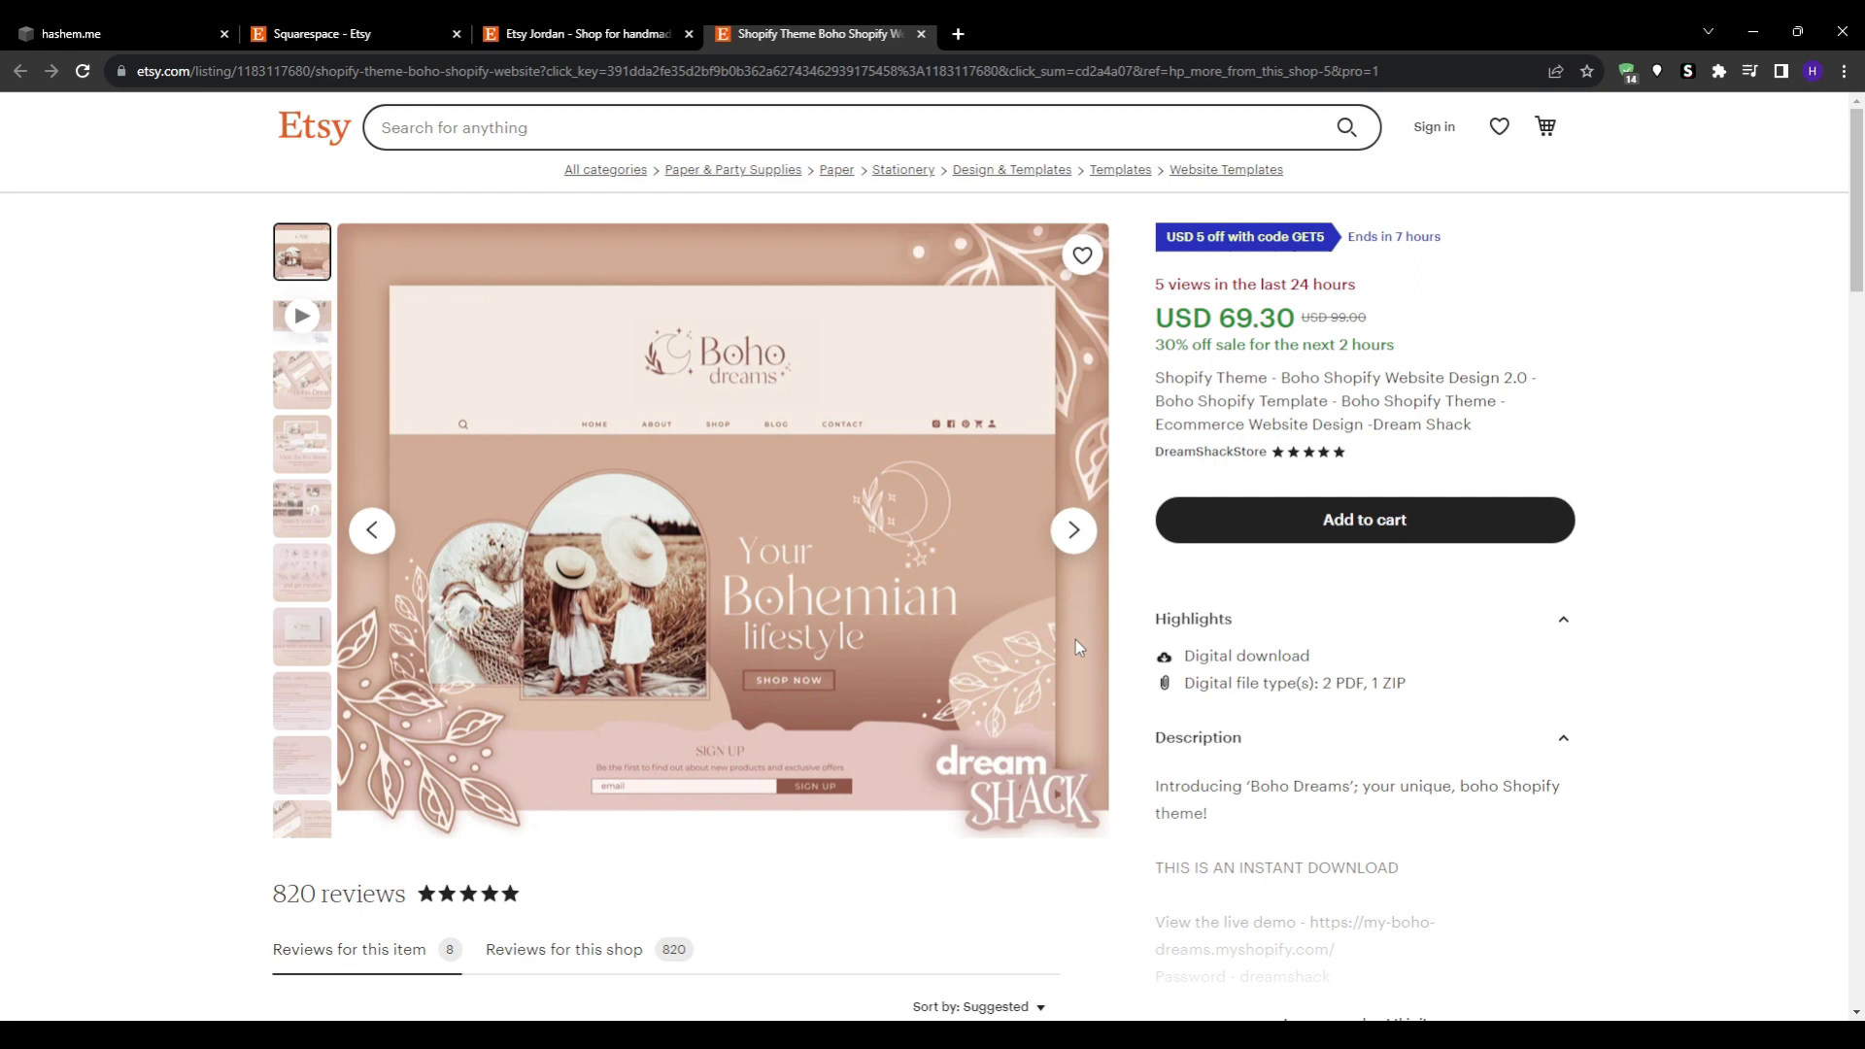
{"action": "left_click", "coordinate": [920, 34]}
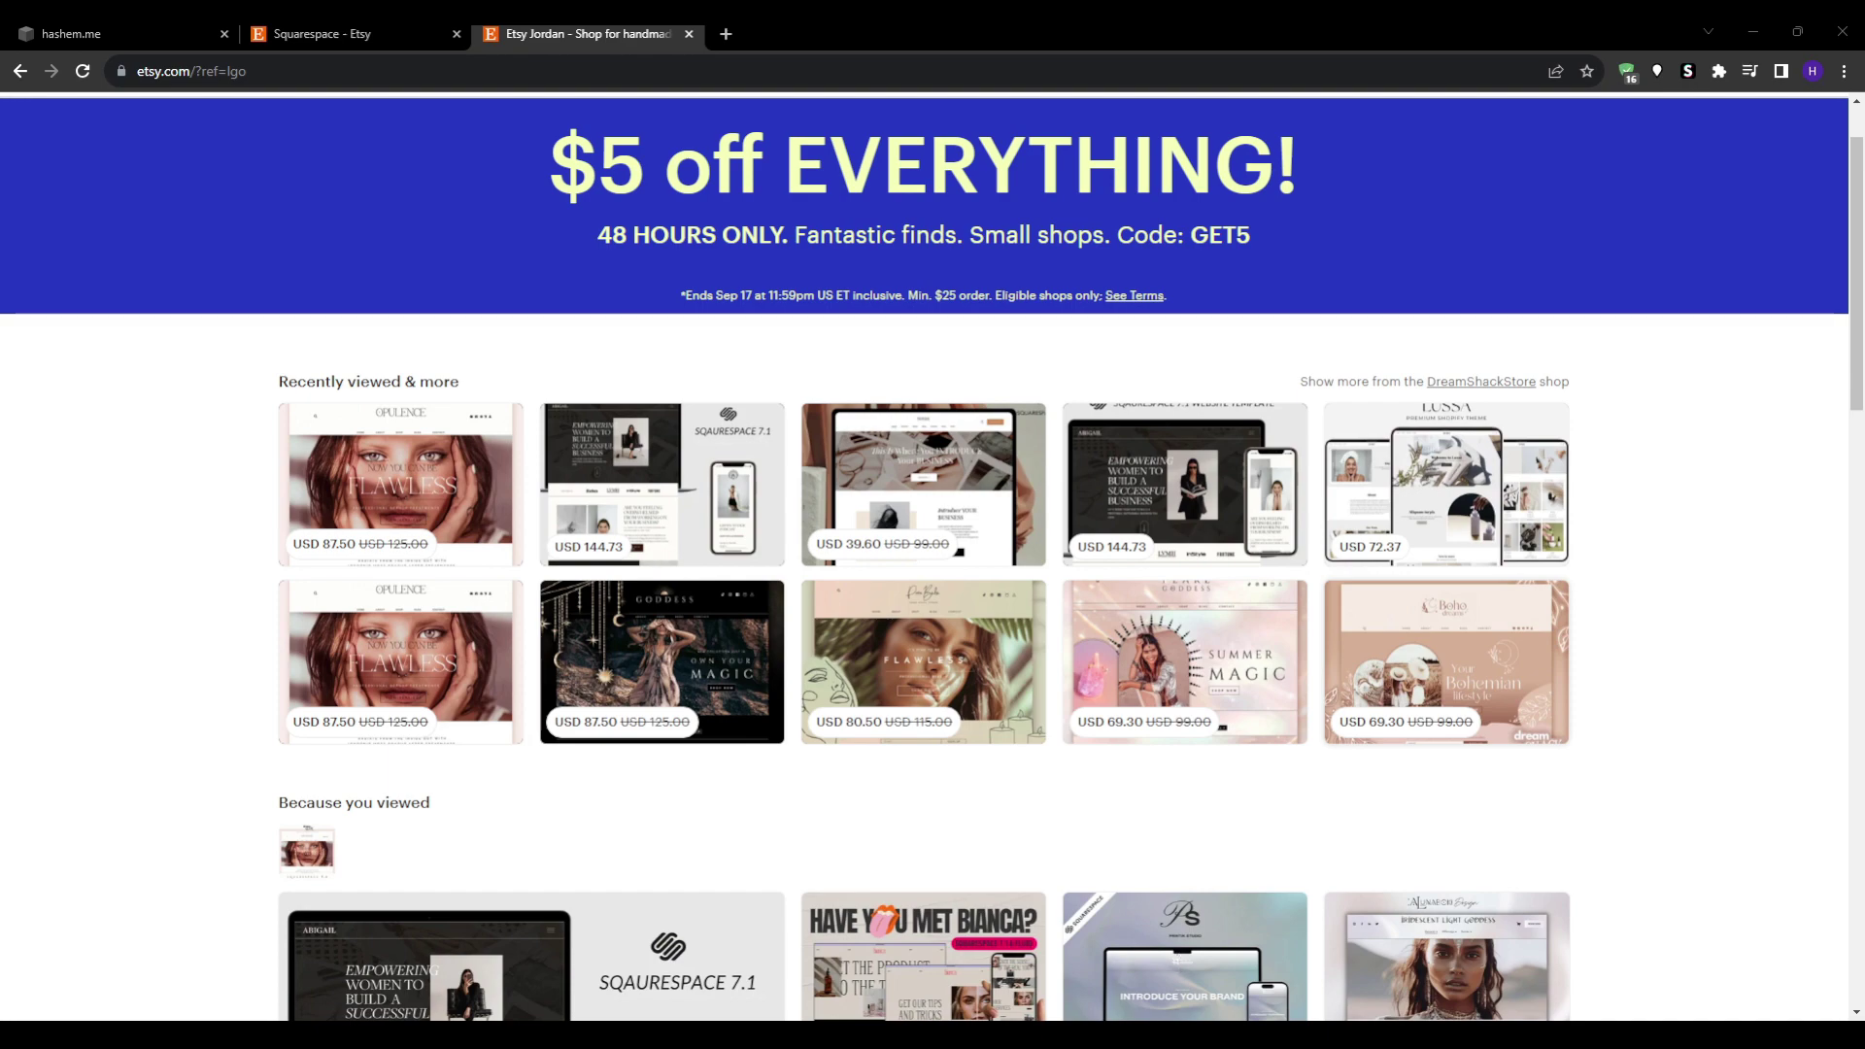
{"action": "scroll", "coordinate": [147, 625], "scroll_direction": "down", "scroll_amount": 3}
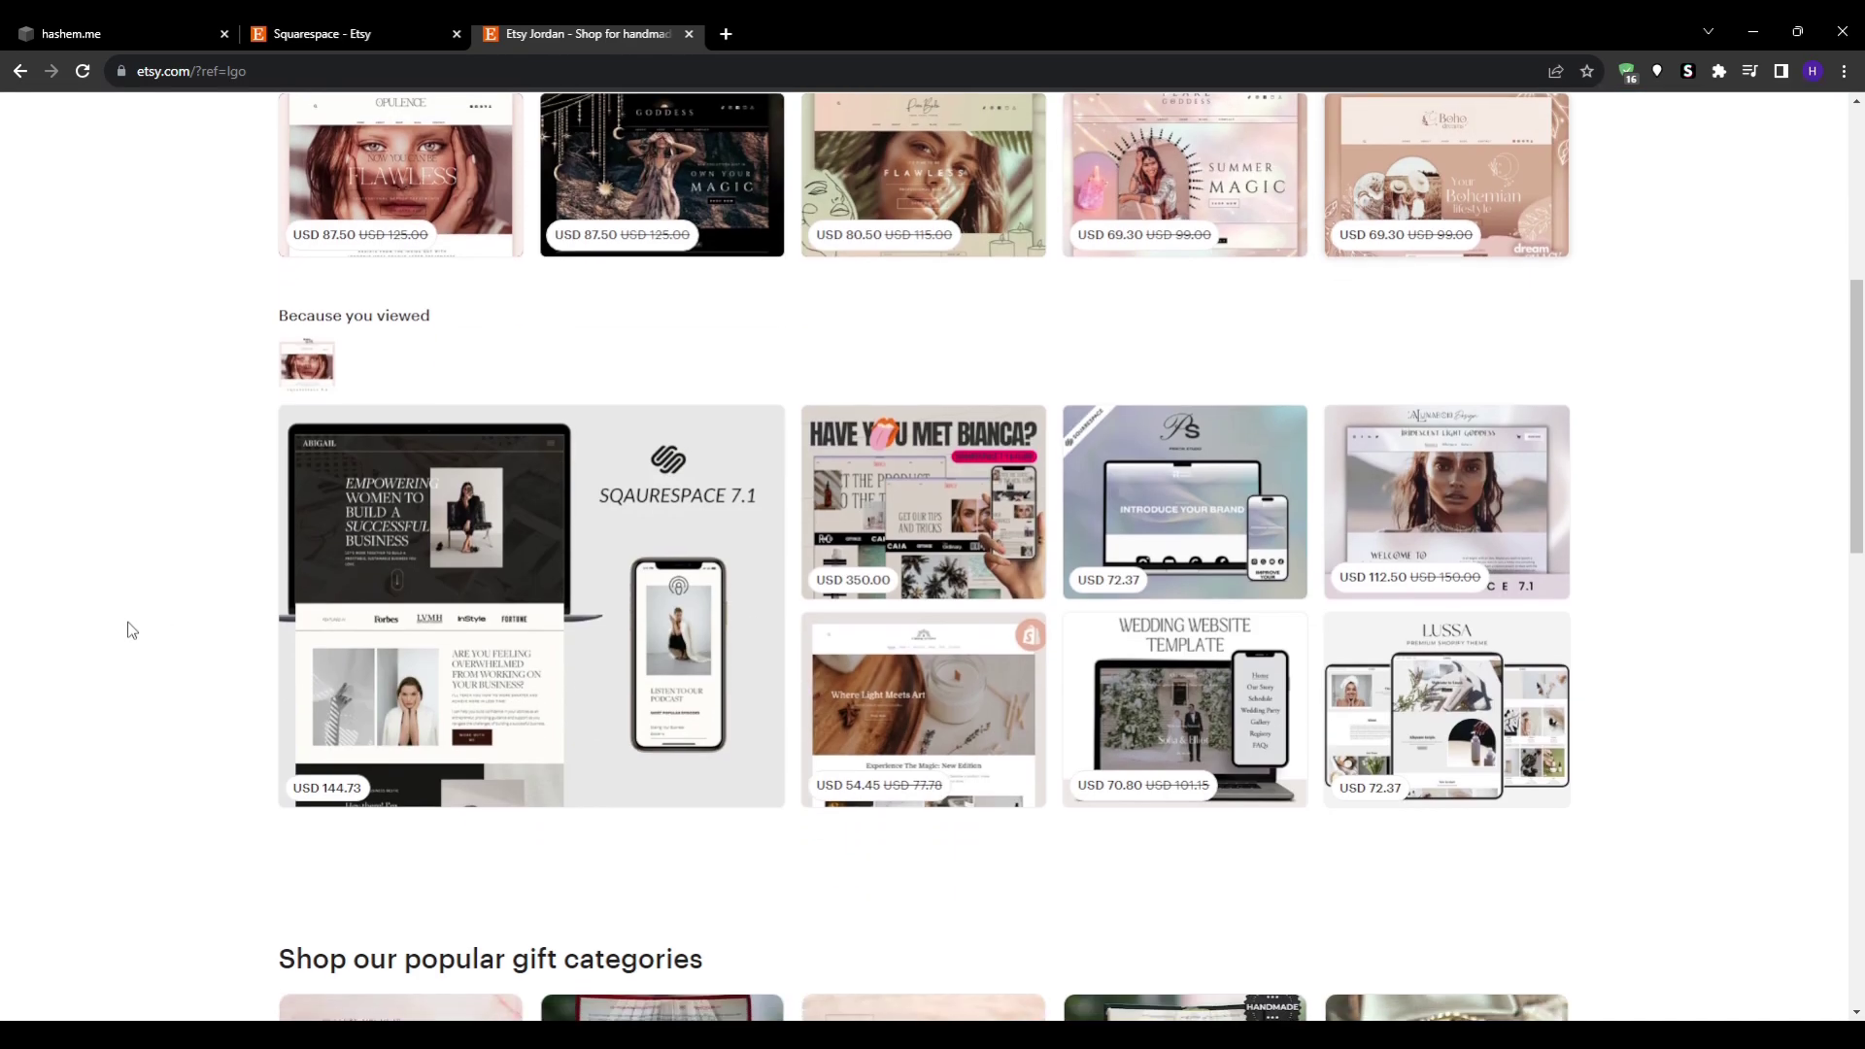
{"action": "scroll", "coordinate": [131, 631], "scroll_direction": "down", "scroll_amount": 3}
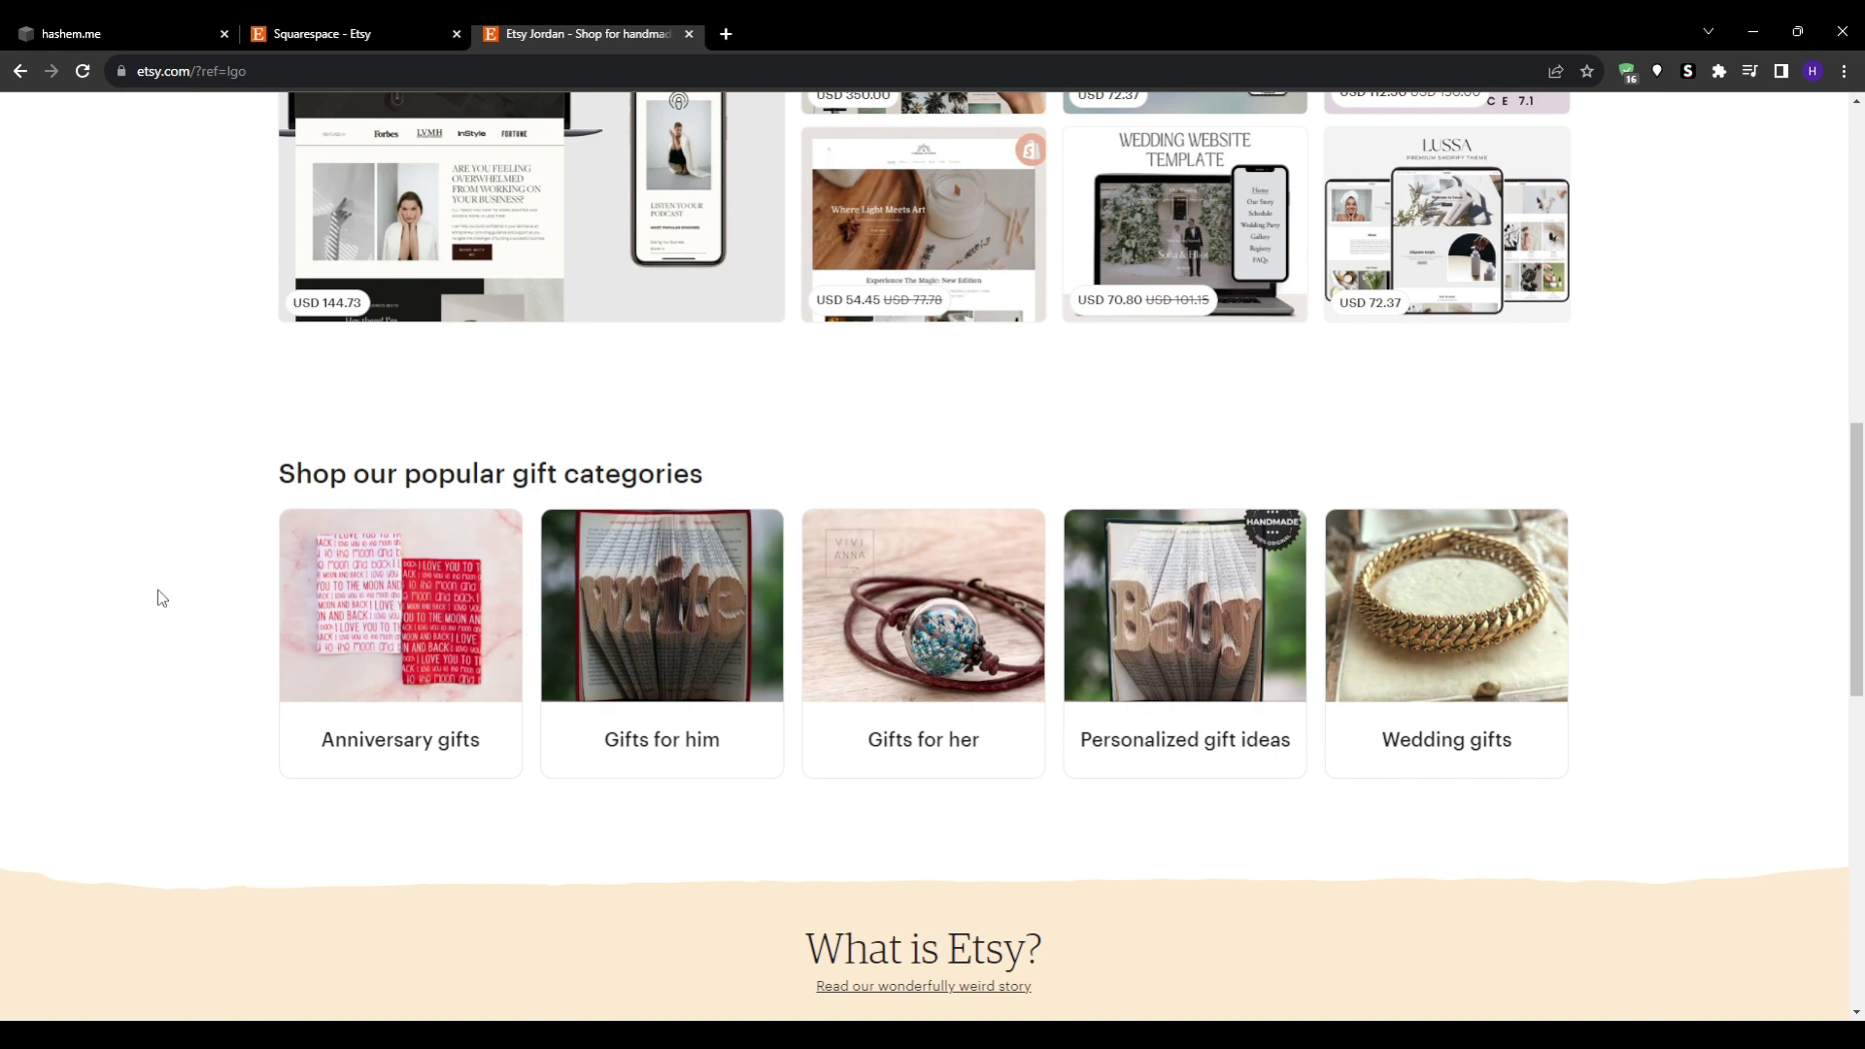